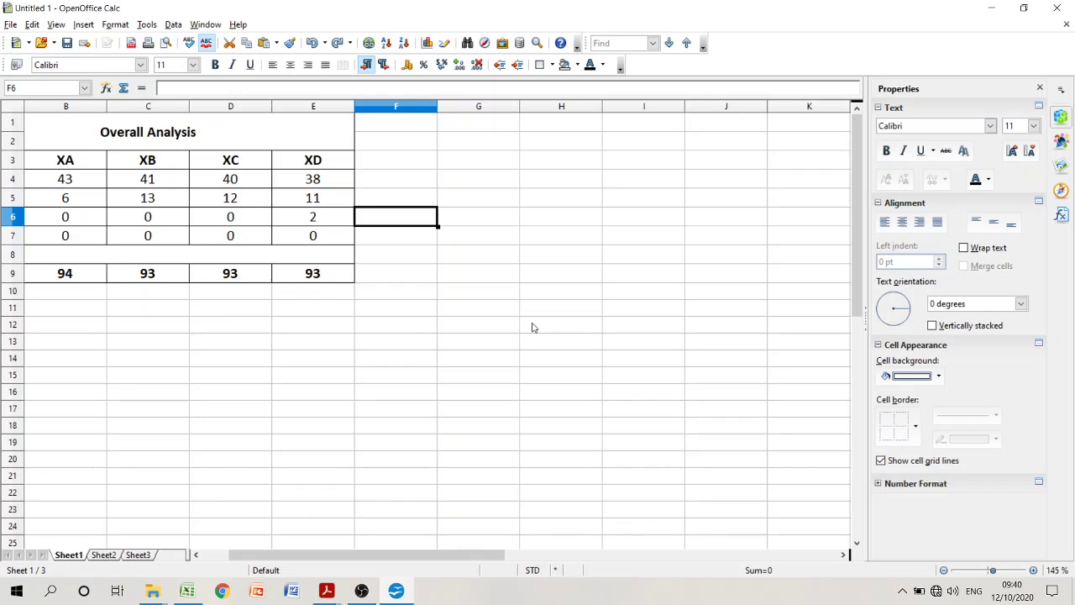
left_click(361, 590)
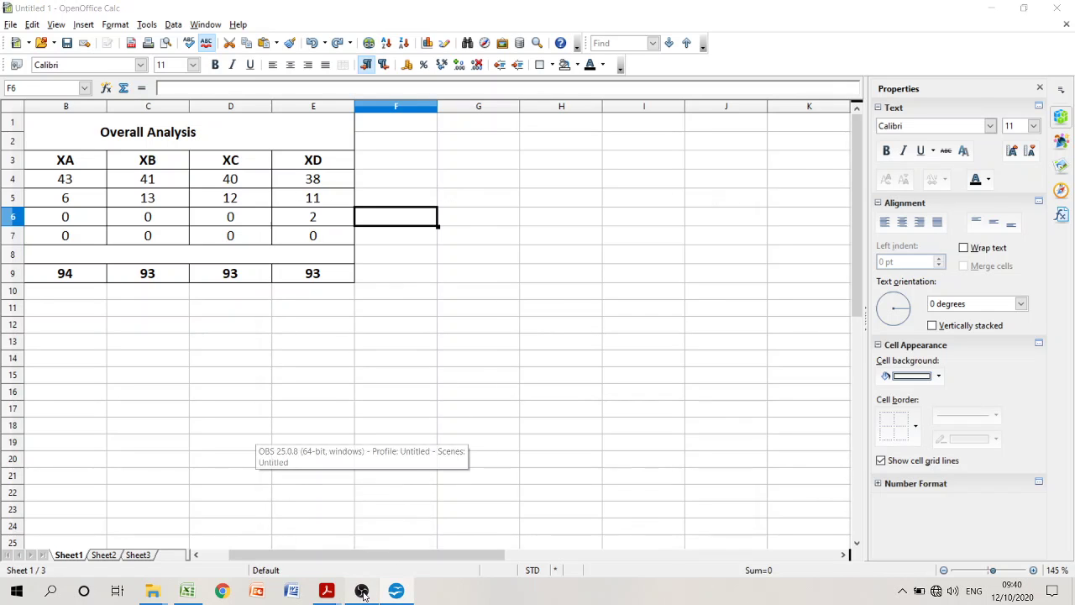
left_click(362, 591)
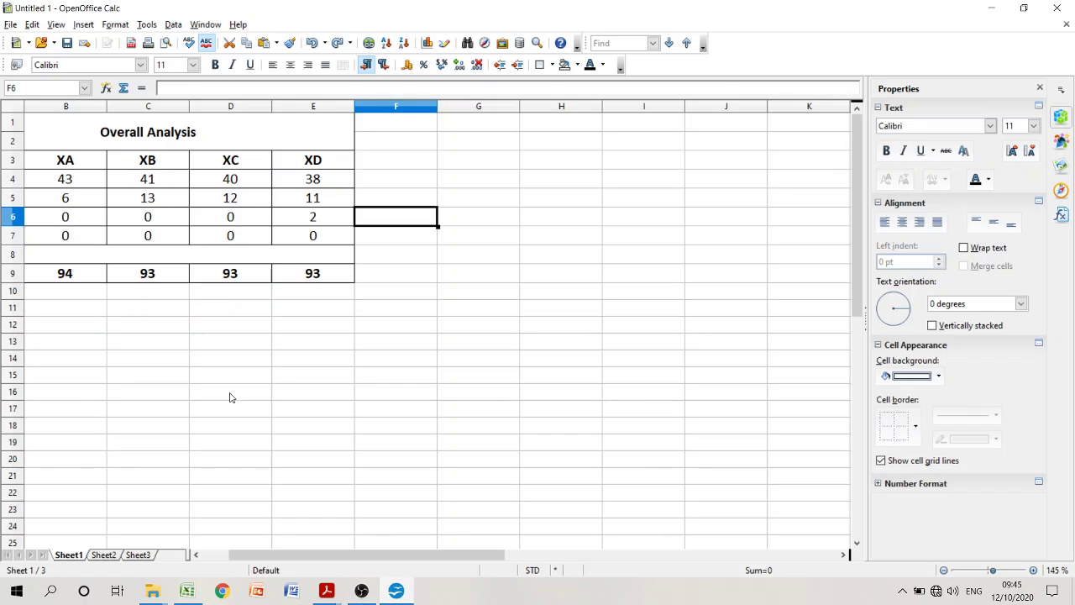
left_click(132, 131)
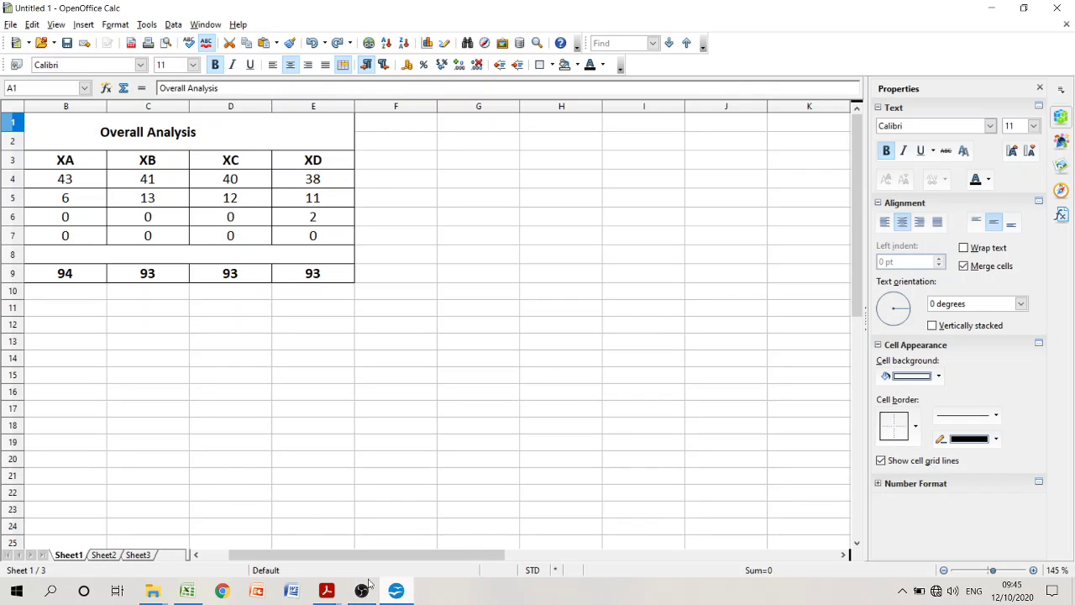
Switch to Excel, select the source table Overall Analysis in B1:F9 of the overall sheet, and return to OpenOffice Calc
left_click(186, 590)
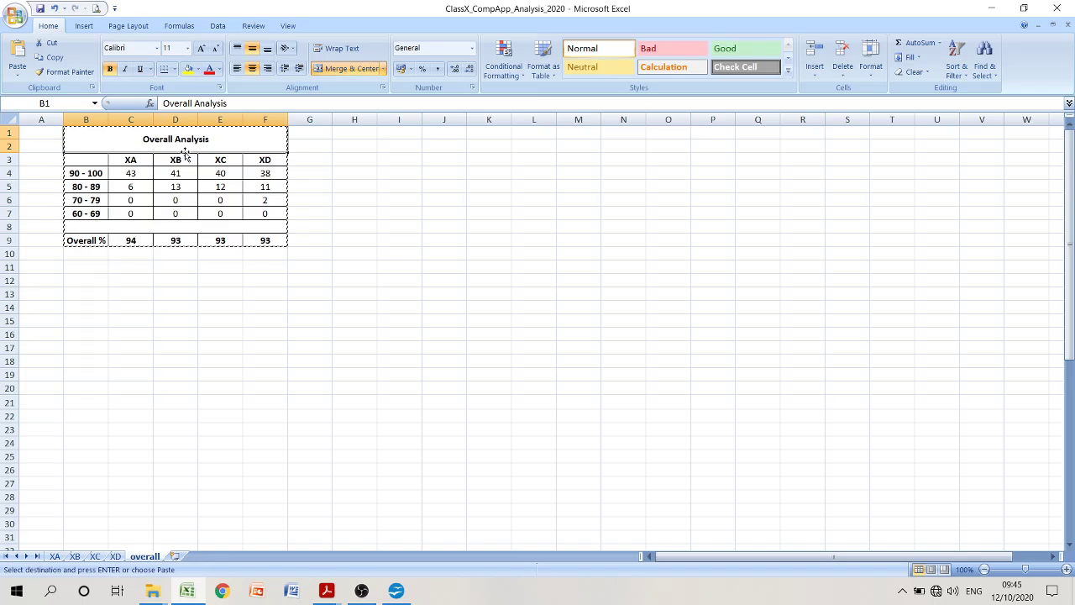
left_click_drag(136, 139, 153, 241)
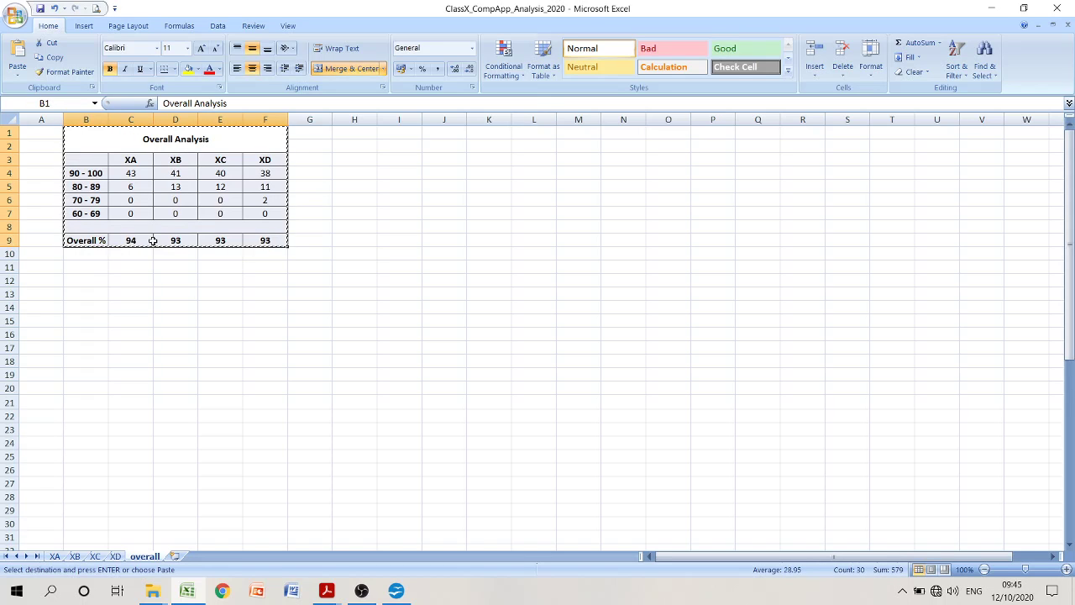
left_click(396, 592)
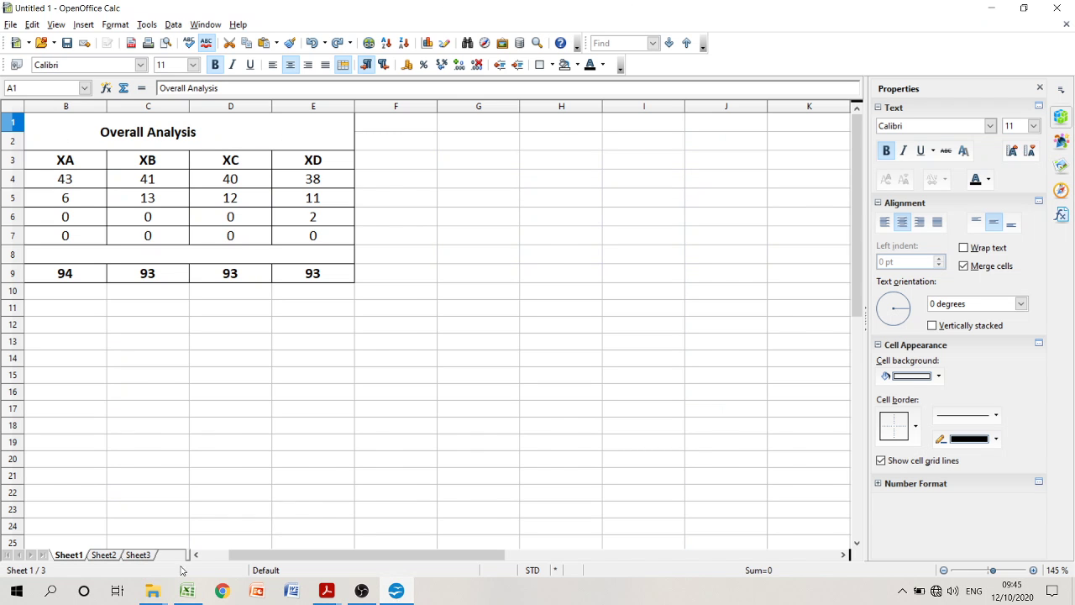
Select the whole Overall Analysis table in A1:E9 and start a Column chart from it
left_click(208, 558)
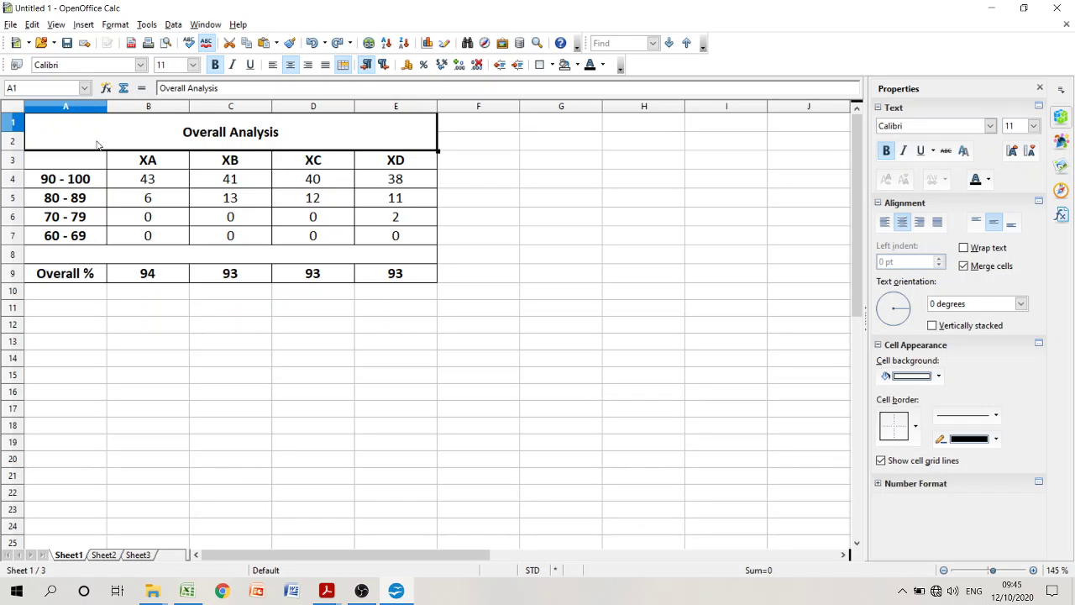
left_click(257, 381)
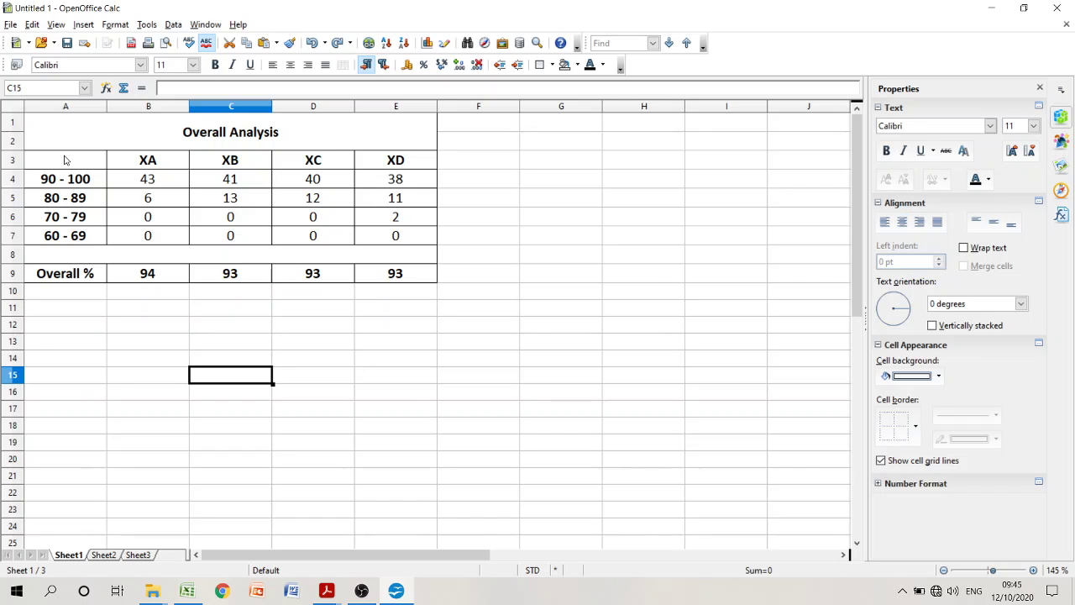
left_click(48, 132)
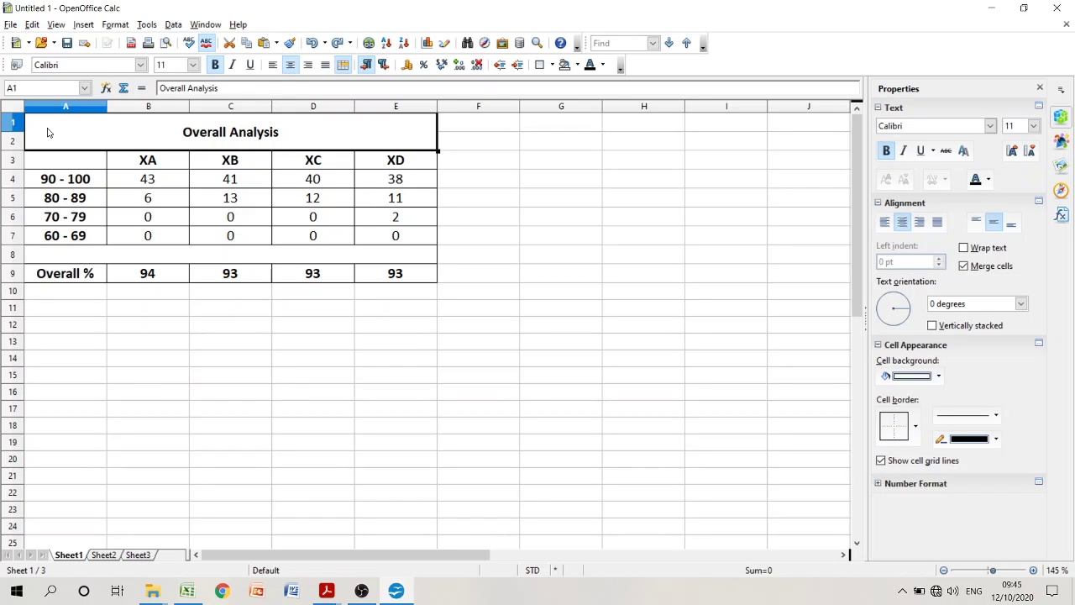
left_click_drag(48, 132, 125, 275)
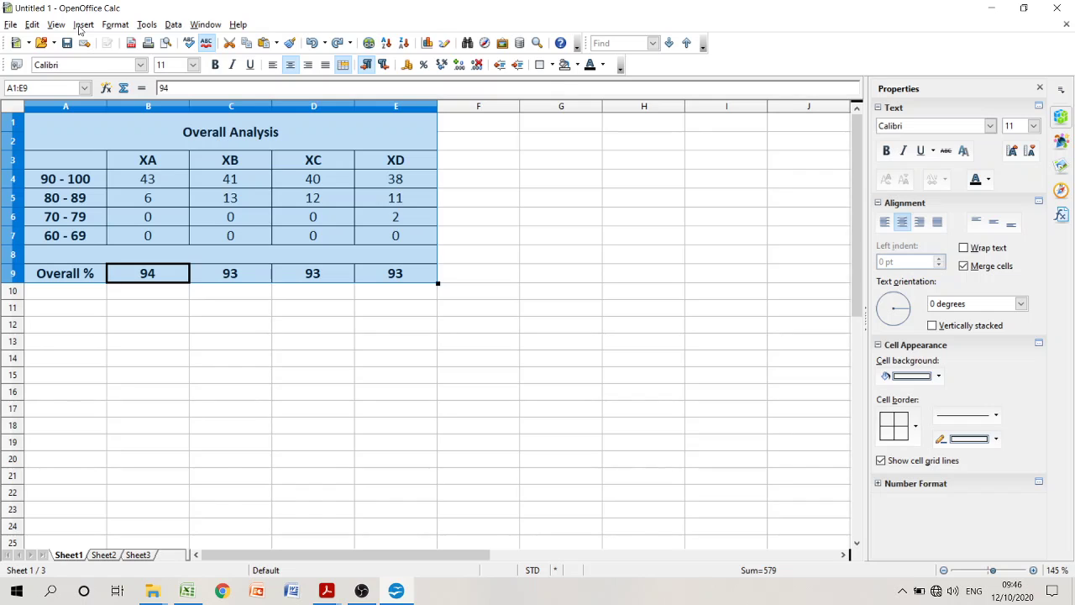
left_click(83, 25)
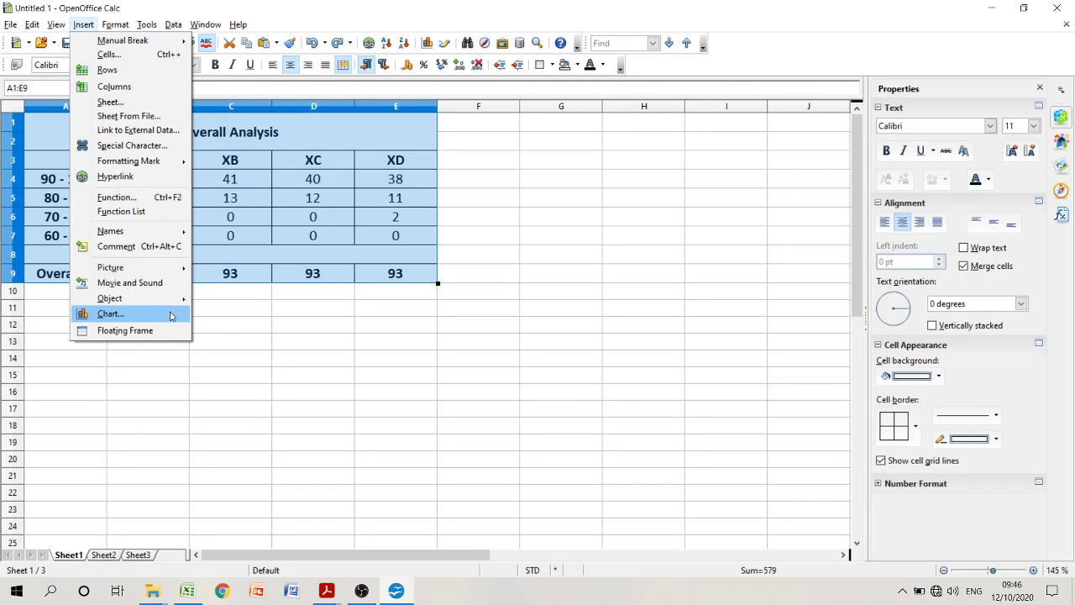
left_click(110, 313)
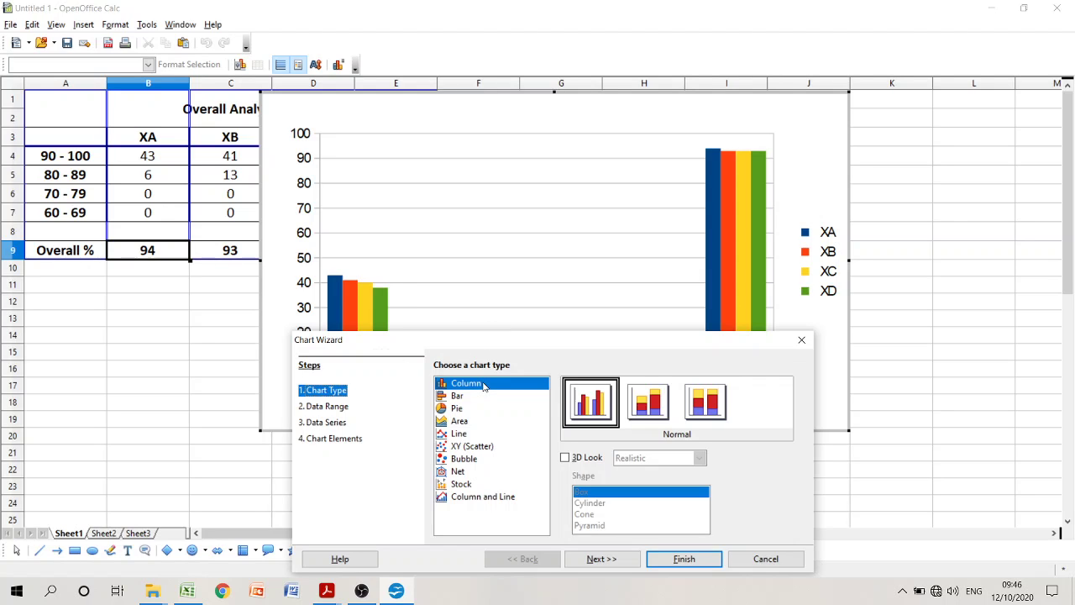
Reselect cells A1:E9 on Sheet1 as the chart's data range
left_click(328, 408)
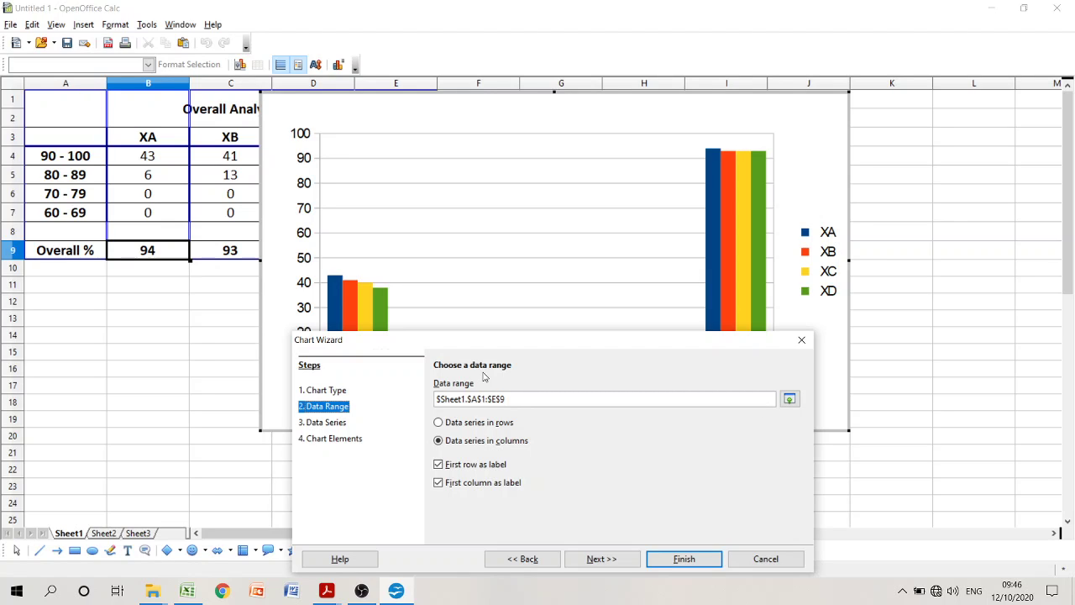
left_click(789, 399)
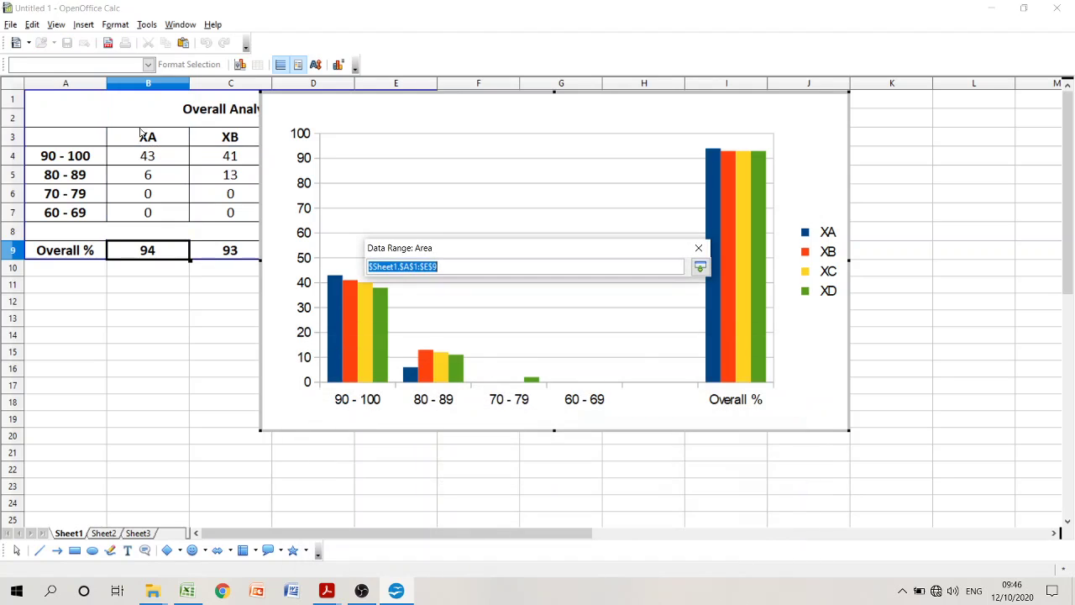
left_click_drag(76, 115, 67, 232)
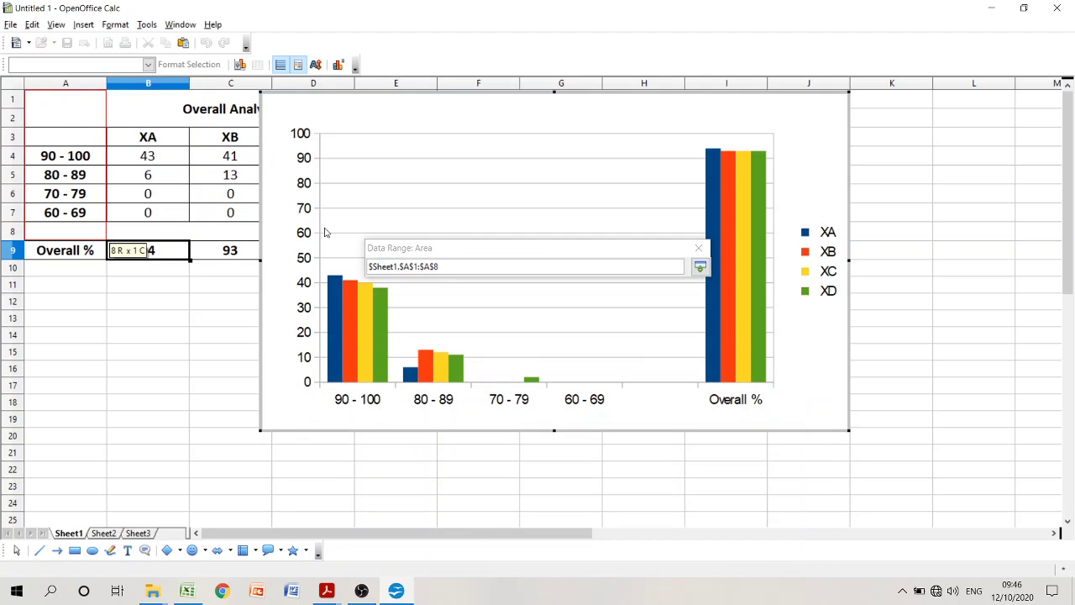
left_click_drag(326, 232, 395, 250)
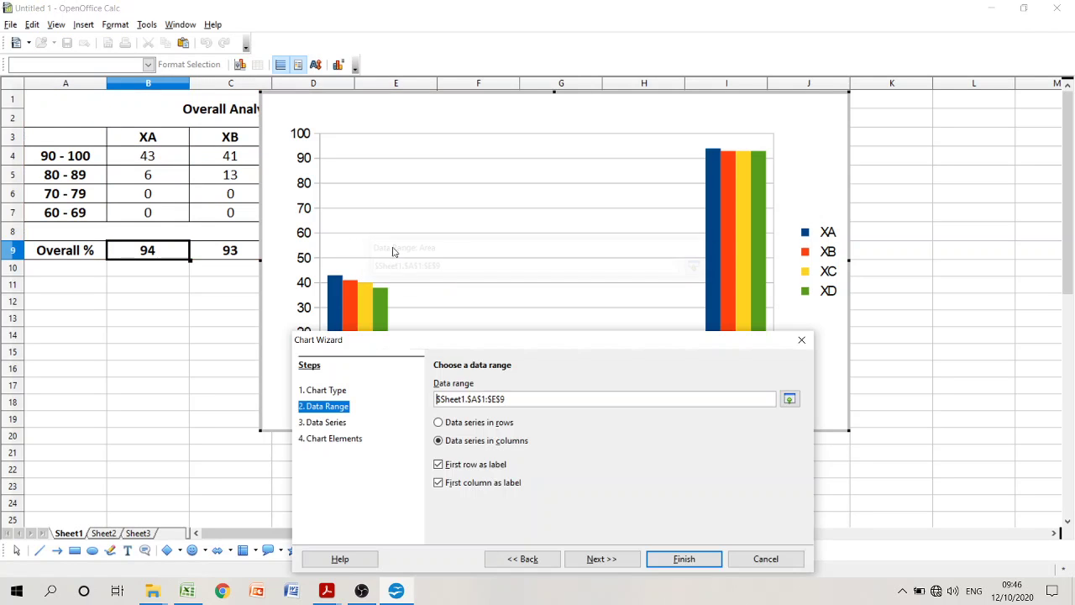
Review the name, value and category ranges of the XA and XB data series in the Chart Wizard
left_click(326, 423)
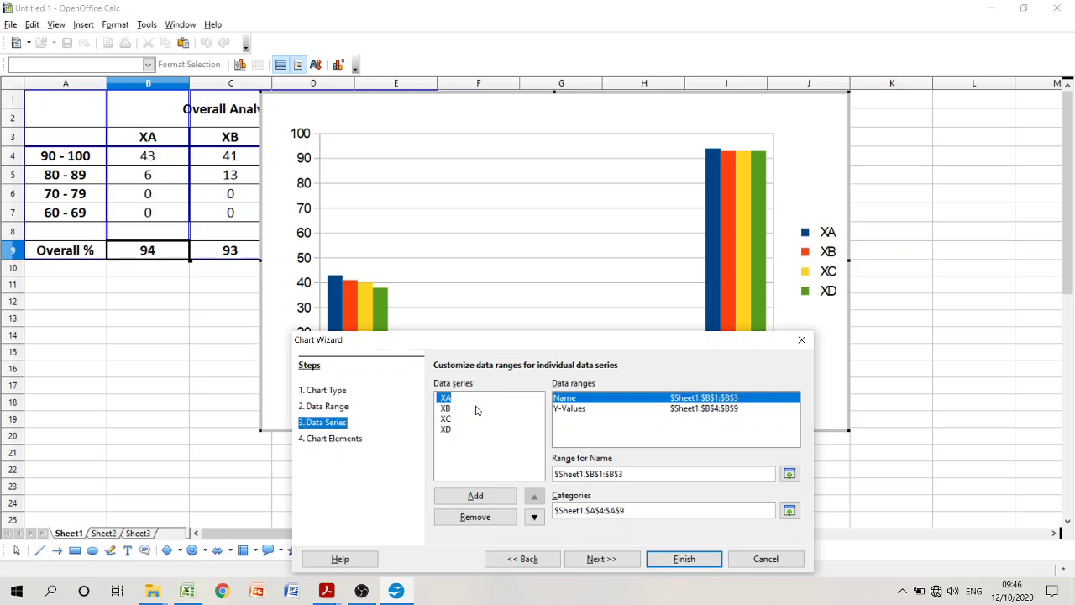
left_click(336, 442)
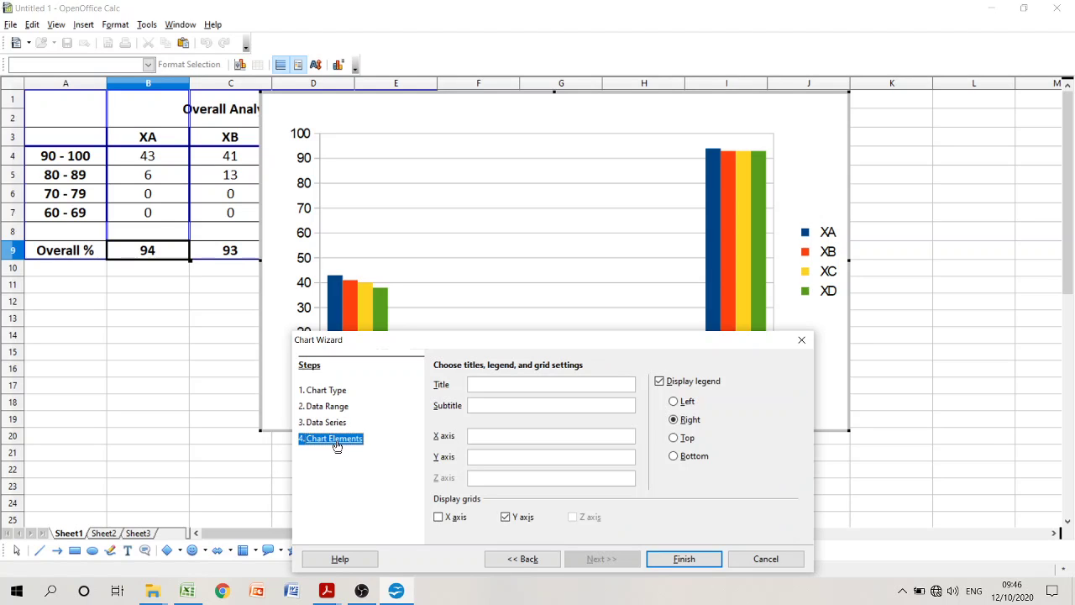
left_click(328, 424)
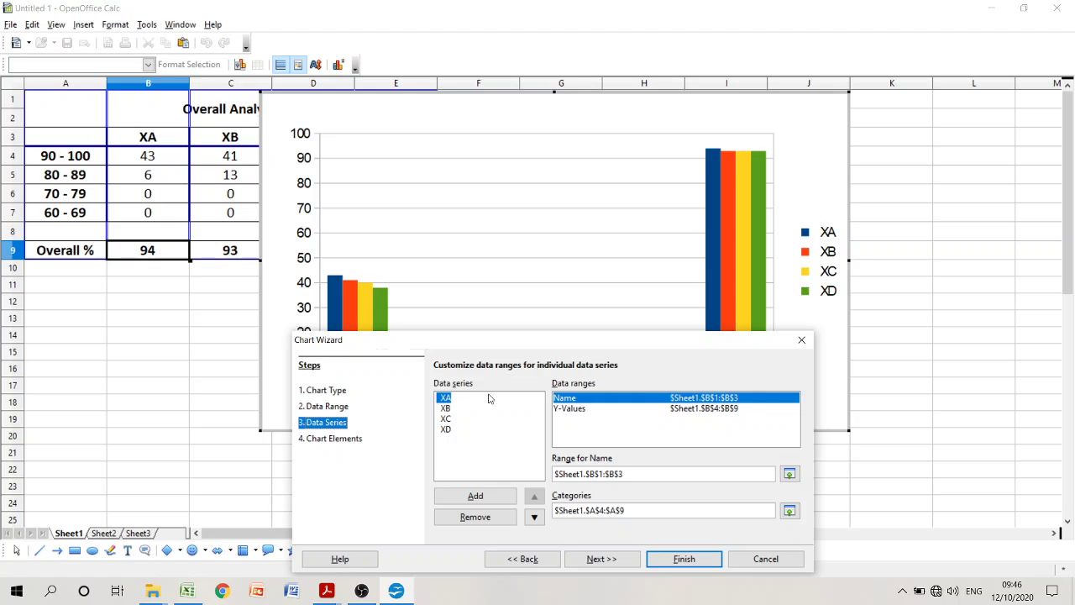
left_click(446, 410)
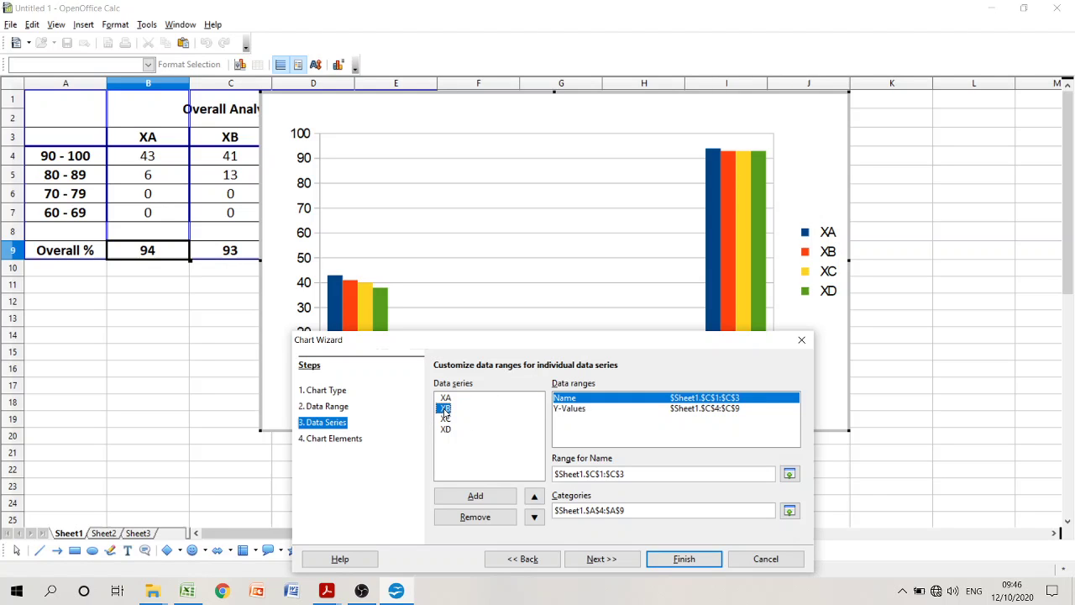
Try the X axis grid on and off, and finish the chart with only the Y axis grid displayed
left_click(325, 439)
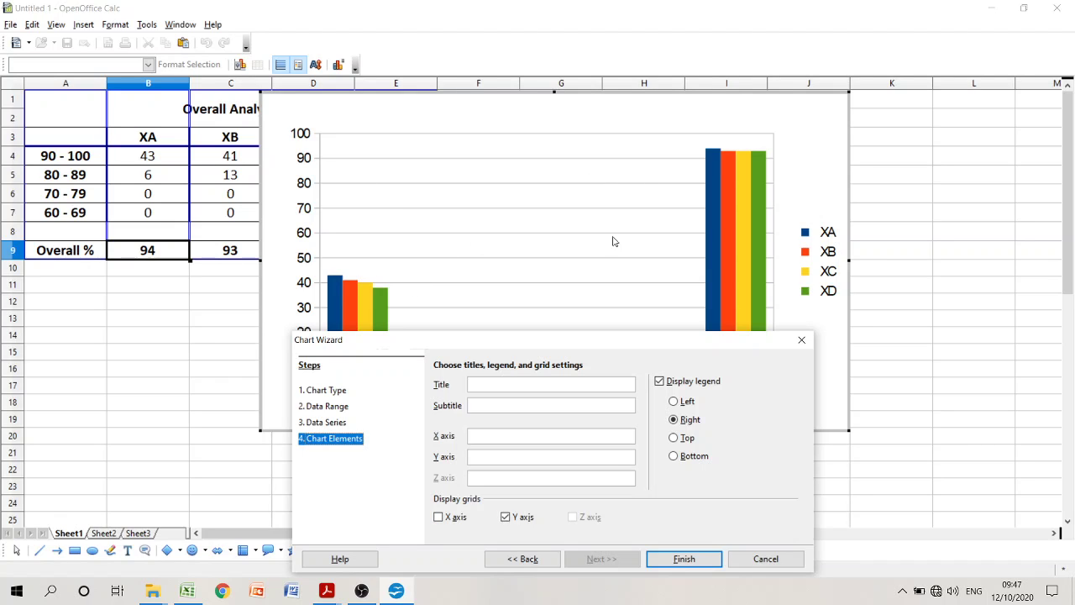
left_click(452, 521)
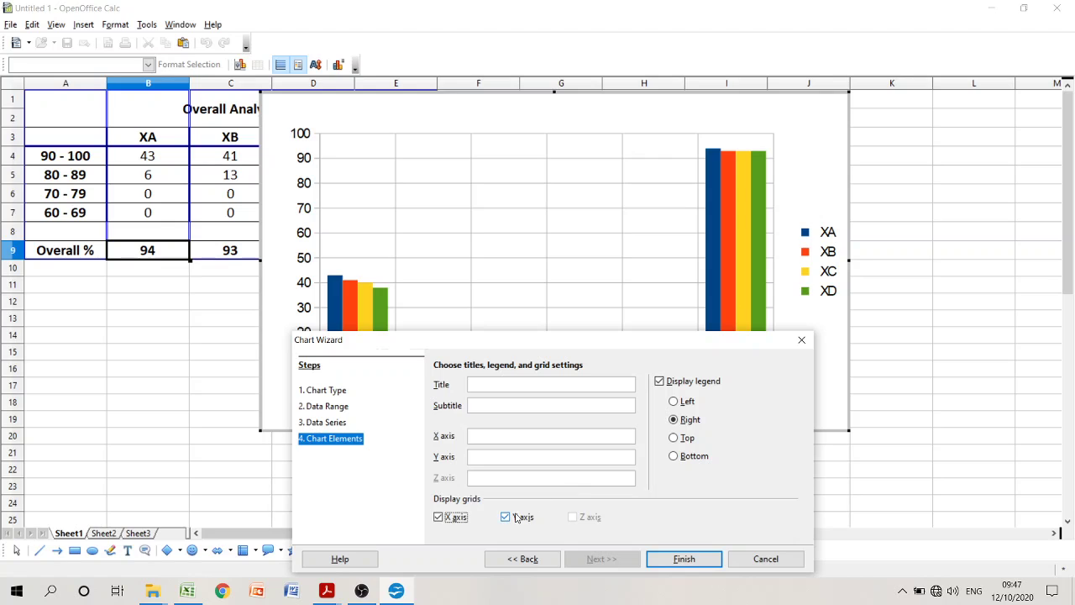
left_click(460, 517)
left_click(676, 556)
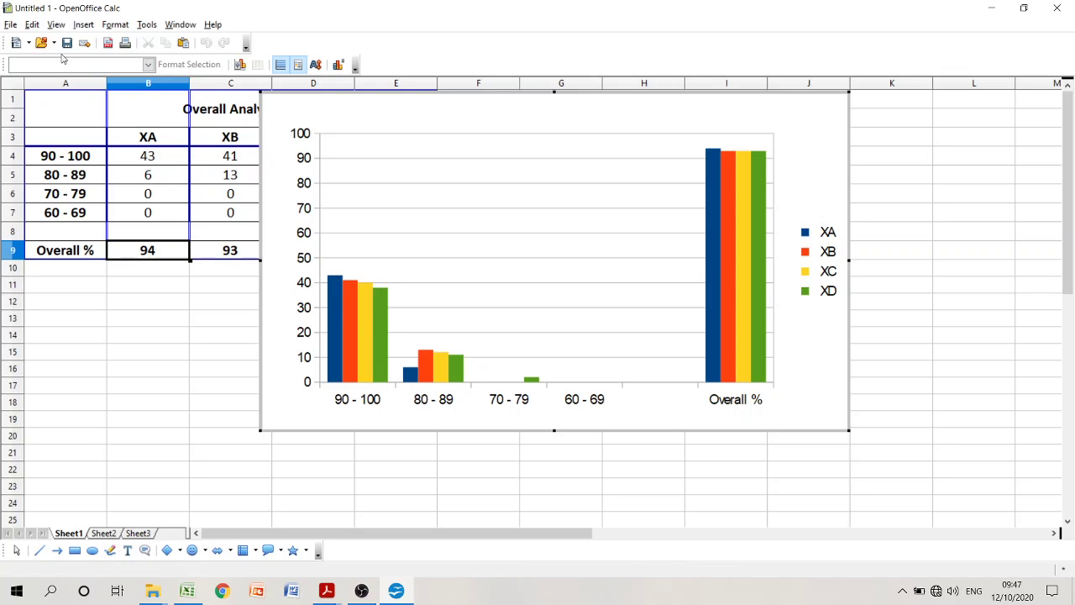
Examine the border line styles available for the chart area and close its format settings without changes
left_click(412, 116)
right_click(413, 117)
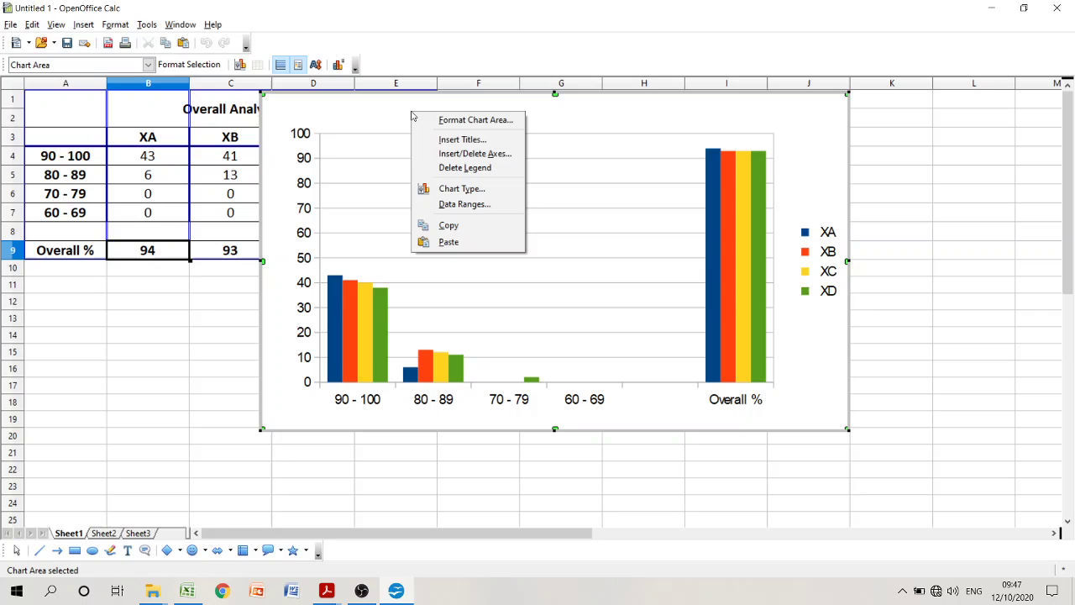
left_click(498, 121)
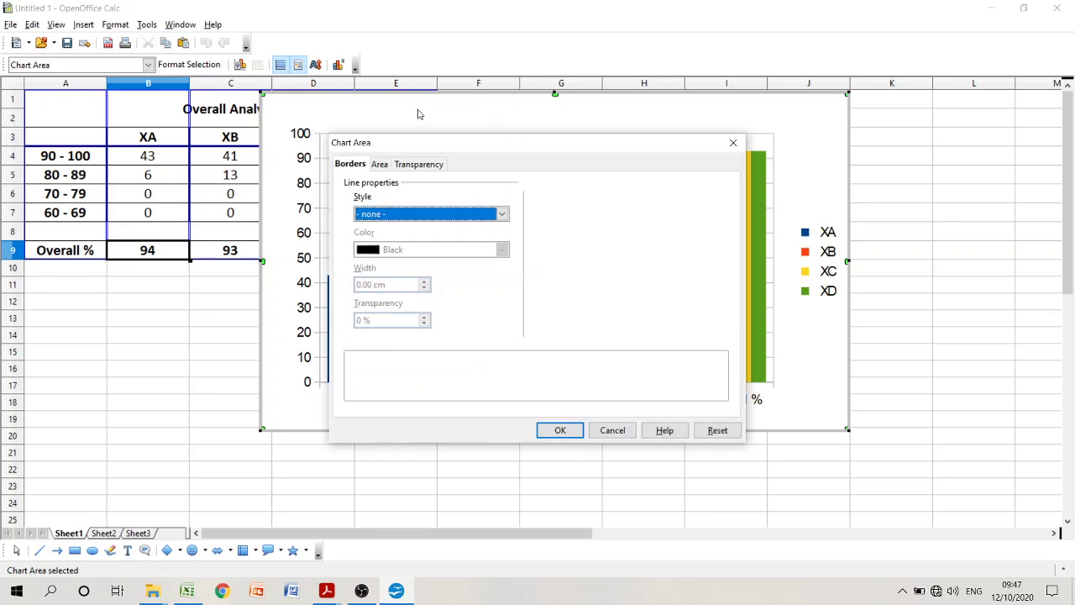
left_click(503, 213)
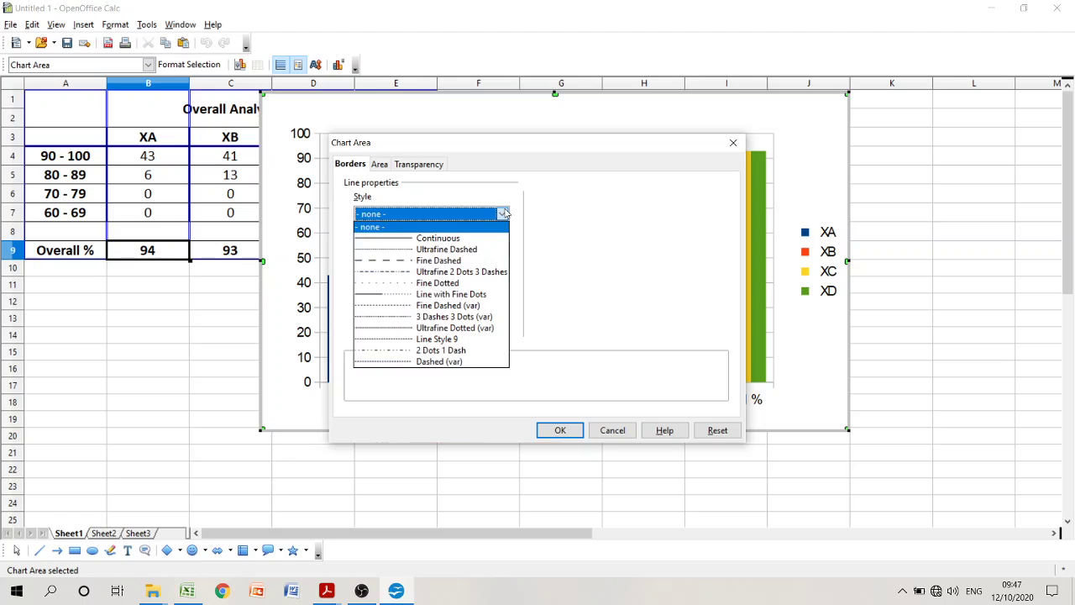
left_click(504, 213)
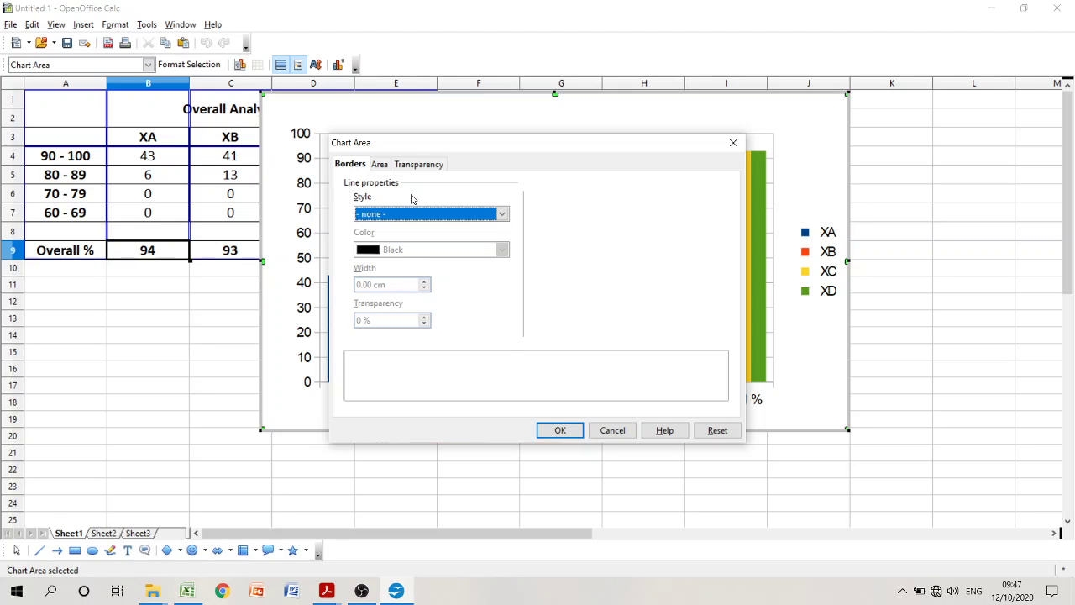
left_click(733, 144)
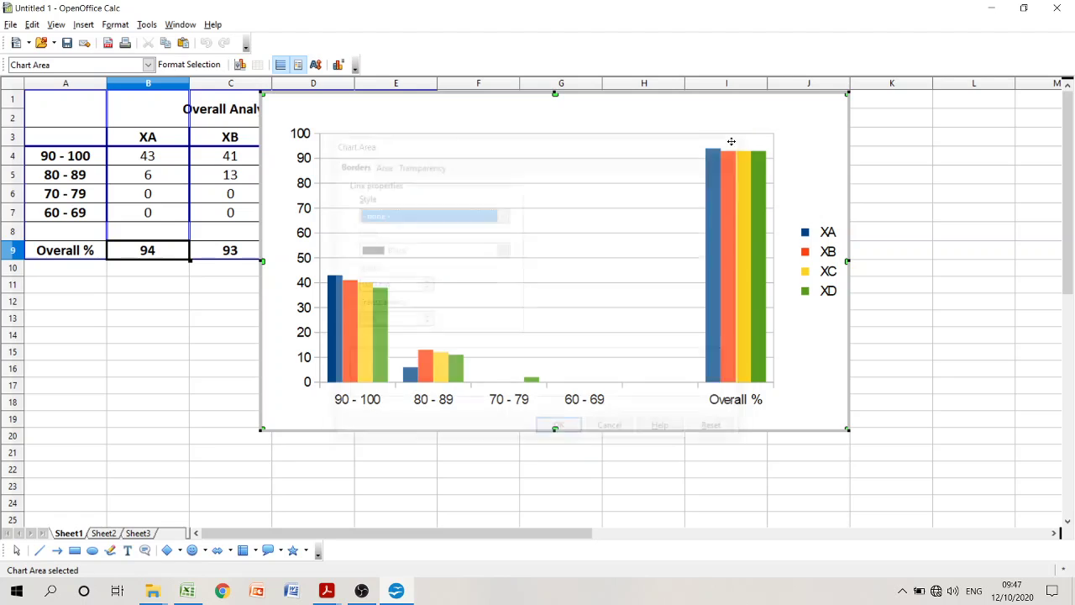
Look through the chart types offered for the chart without changing it, and remove the chart from Sheet1
right_click(504, 130)
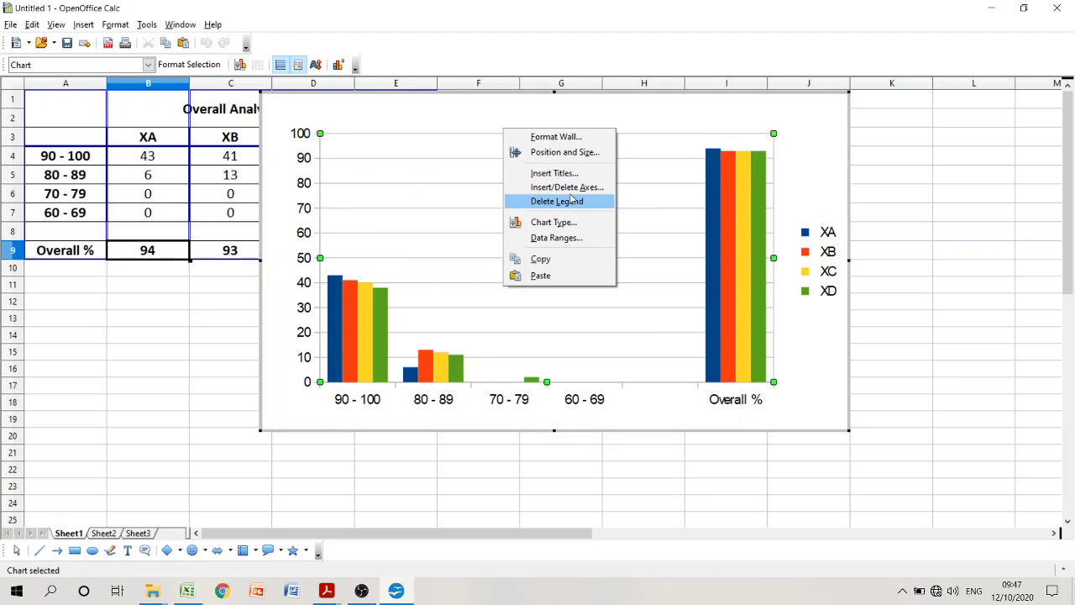
right_click(636, 112)
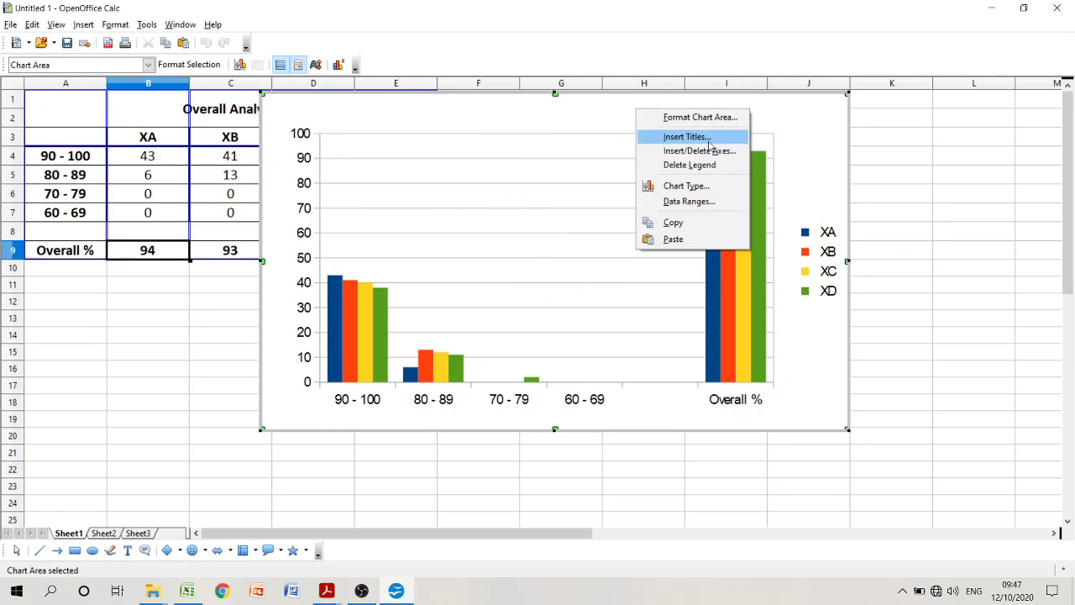
left_click(708, 184)
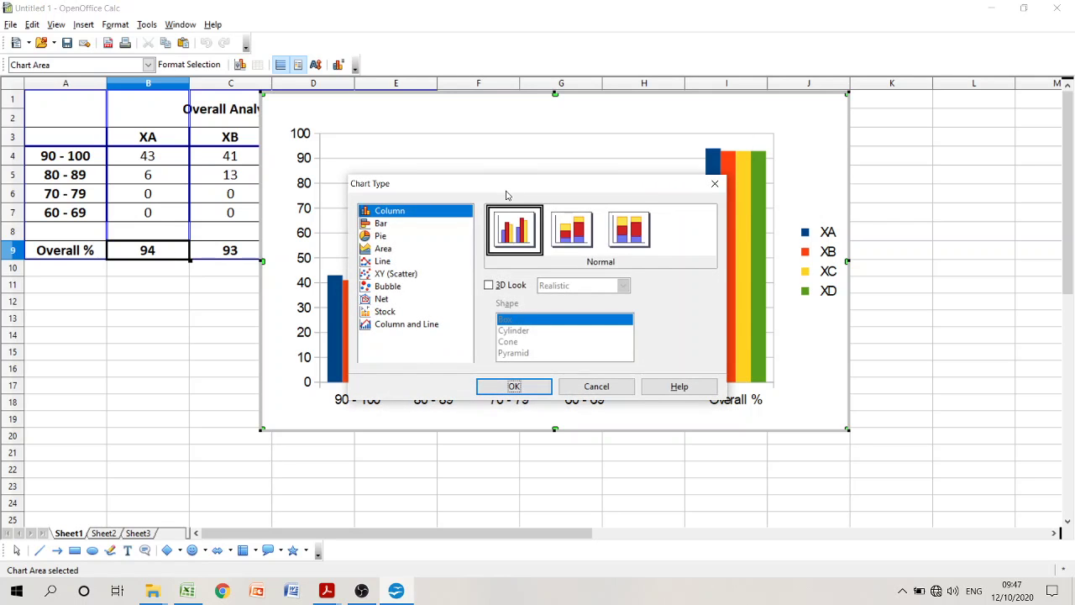
left_click_drag(506, 195, 575, 259)
left_click(782, 249)
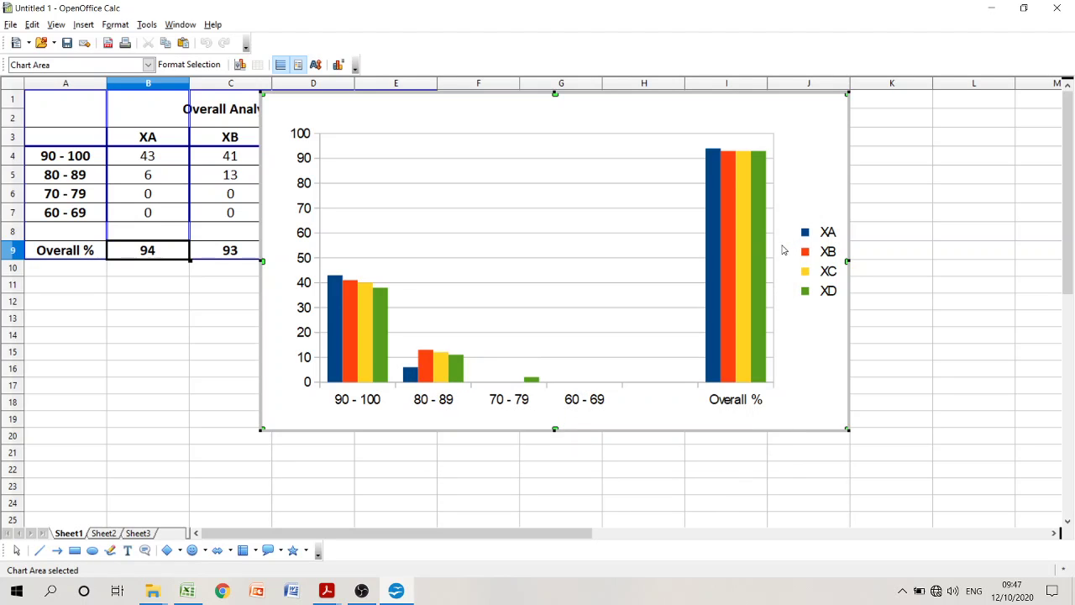
left_click(250, 278)
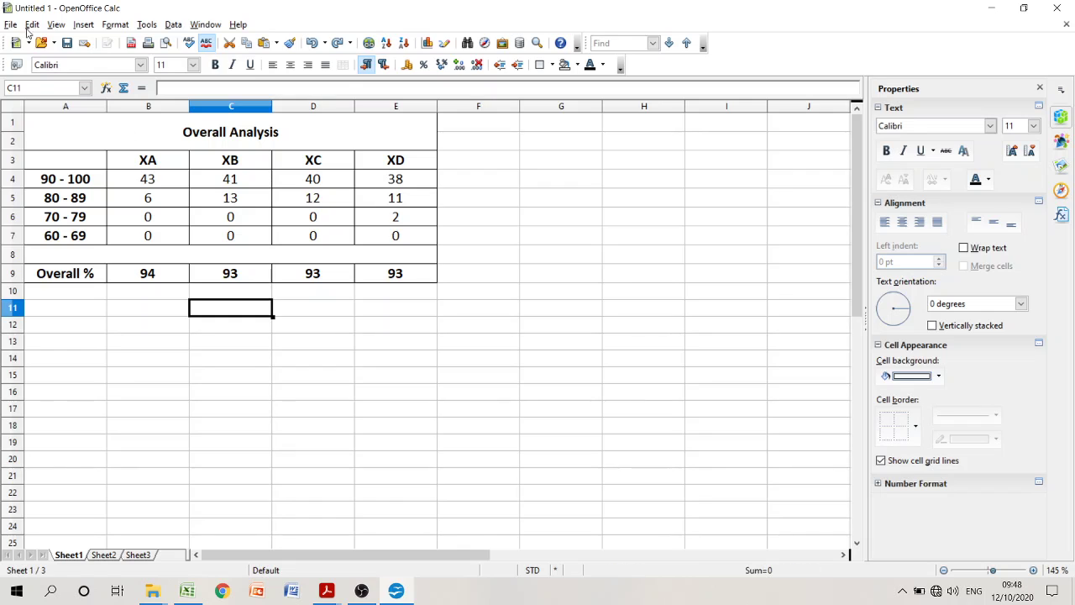
Insert a normal 3D column chart with box shapes from the Overall Analysis table in A1:E9
left_click_drag(120, 183, 309, 273)
left_click(77, 137)
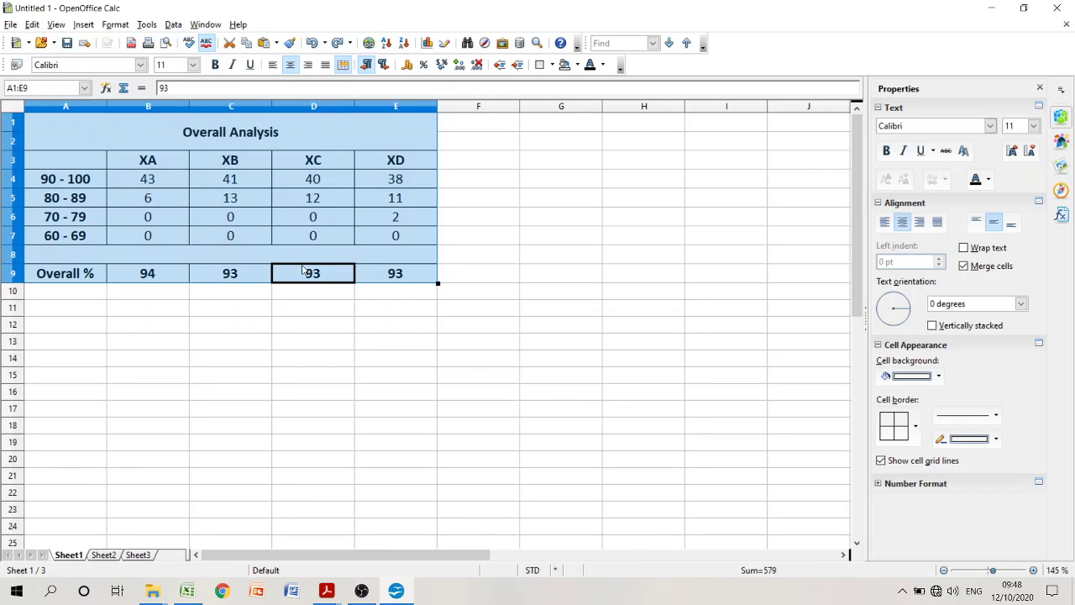
left_click(83, 24)
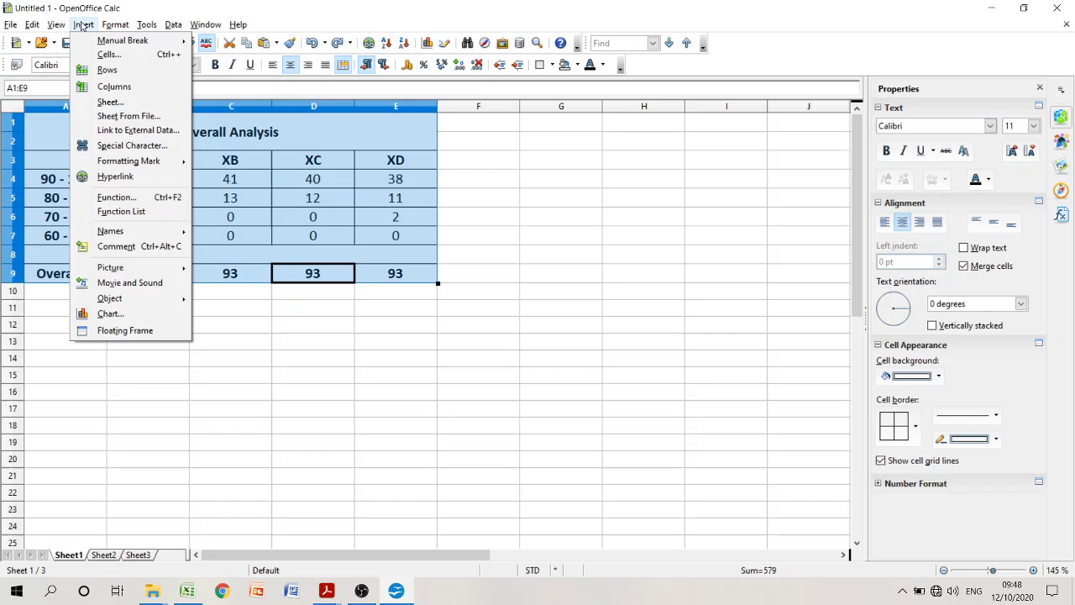
left_click(154, 315)
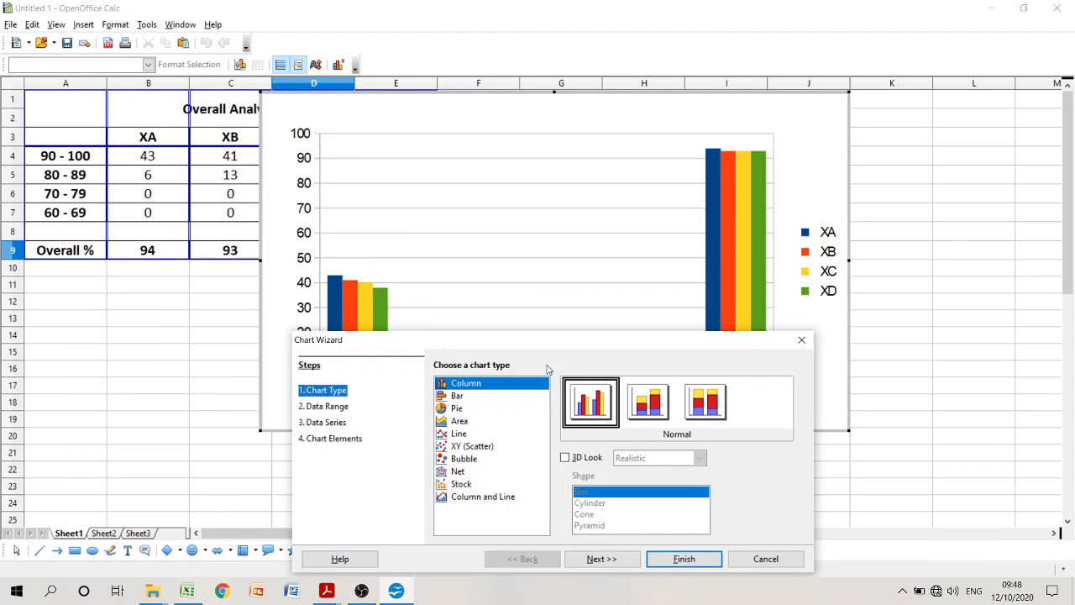
left_click_drag(598, 342, 623, 196)
left_click(610, 314)
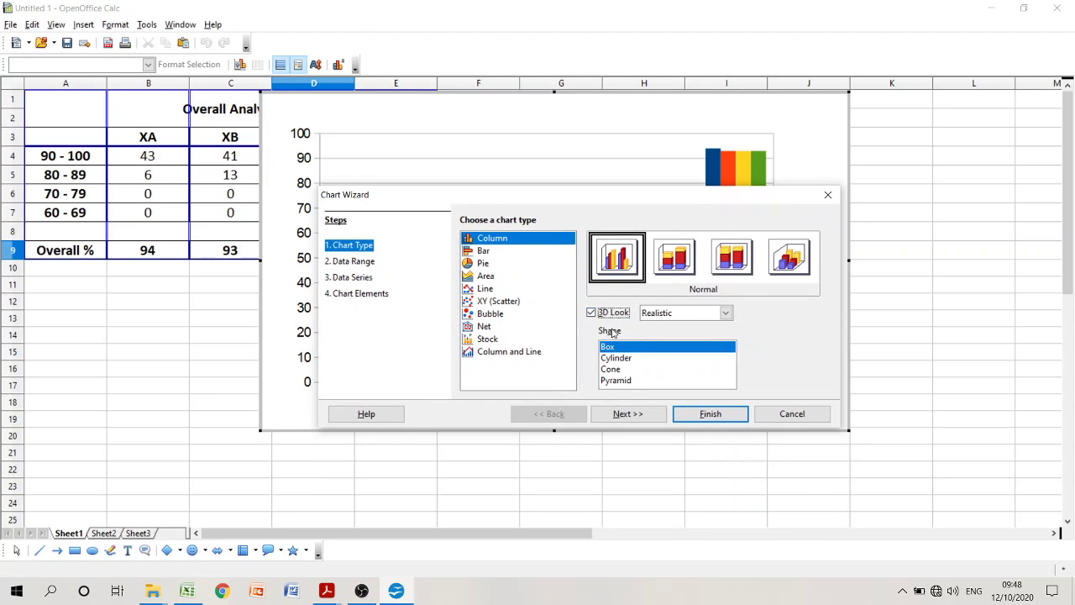
left_click(705, 413)
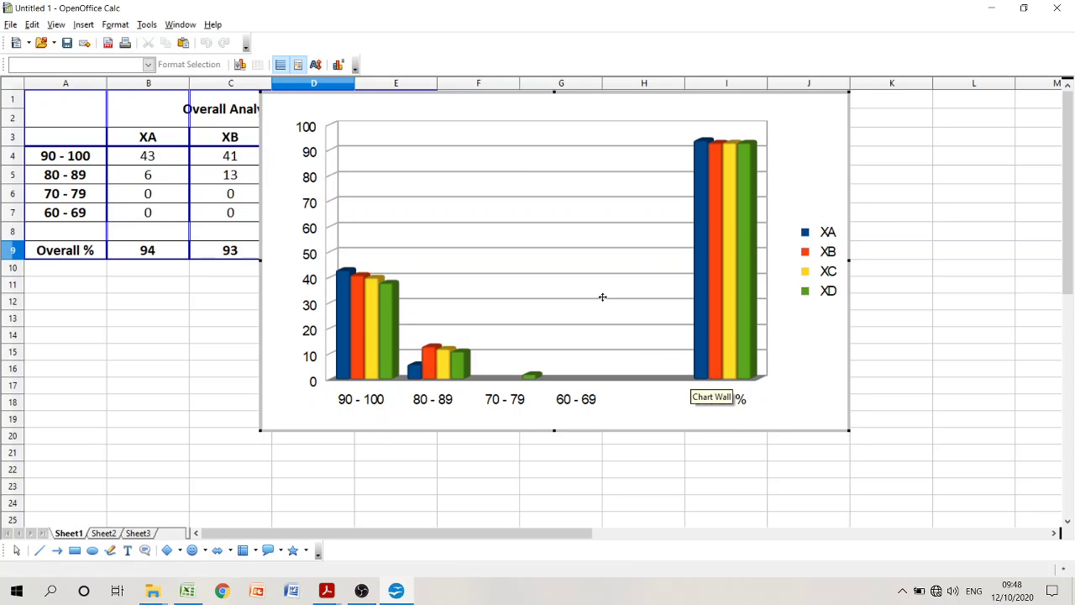
Change the column chart to a normal bar chart with the 3D look turned off
right_click(415, 118)
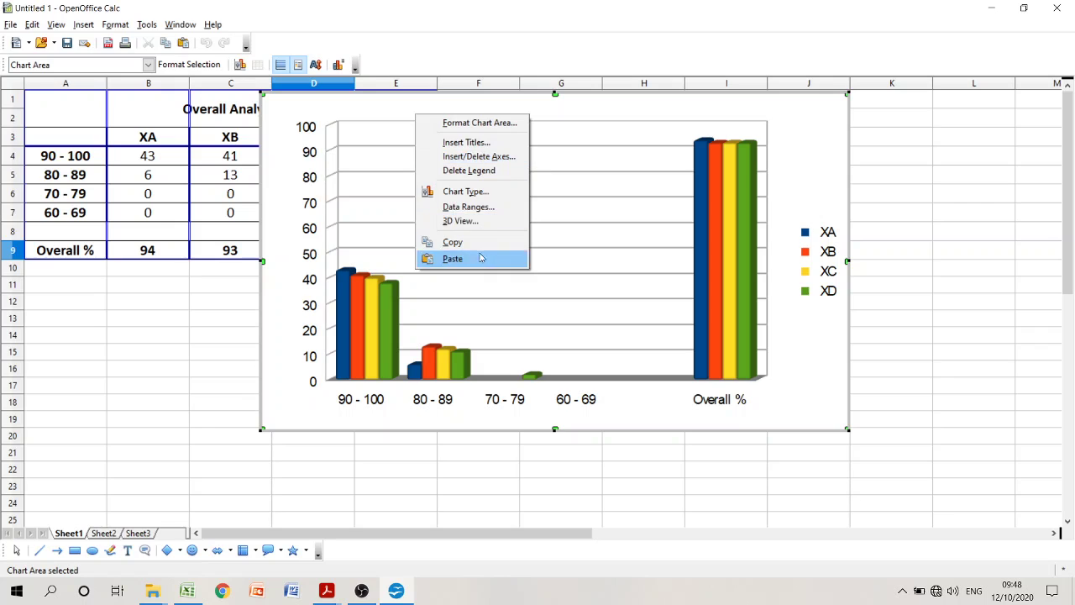
left_click(461, 192)
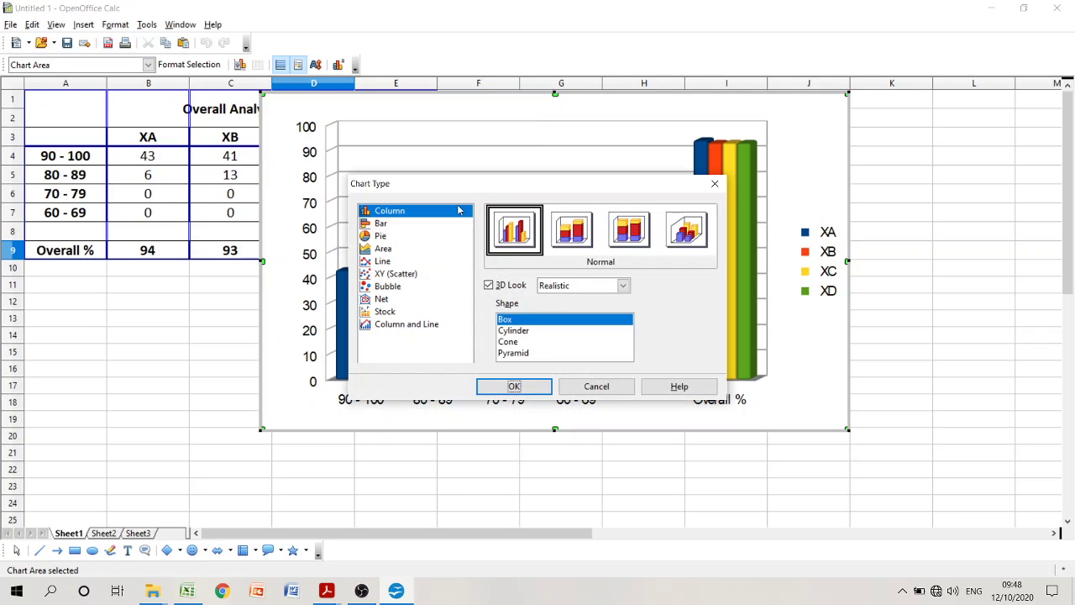
left_click(378, 225)
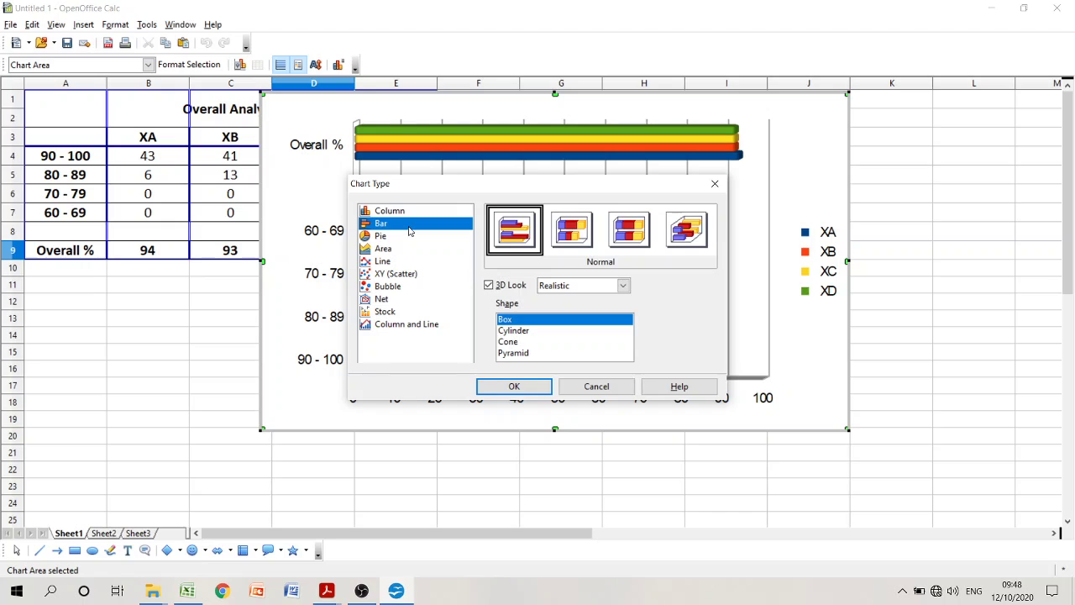
left_click(521, 286)
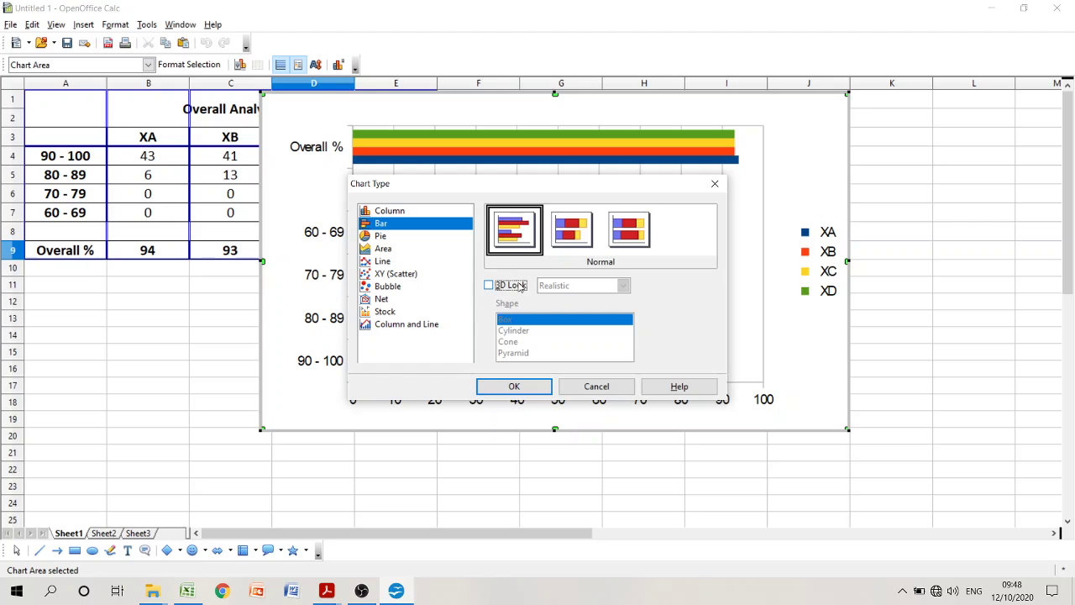
left_click(531, 388)
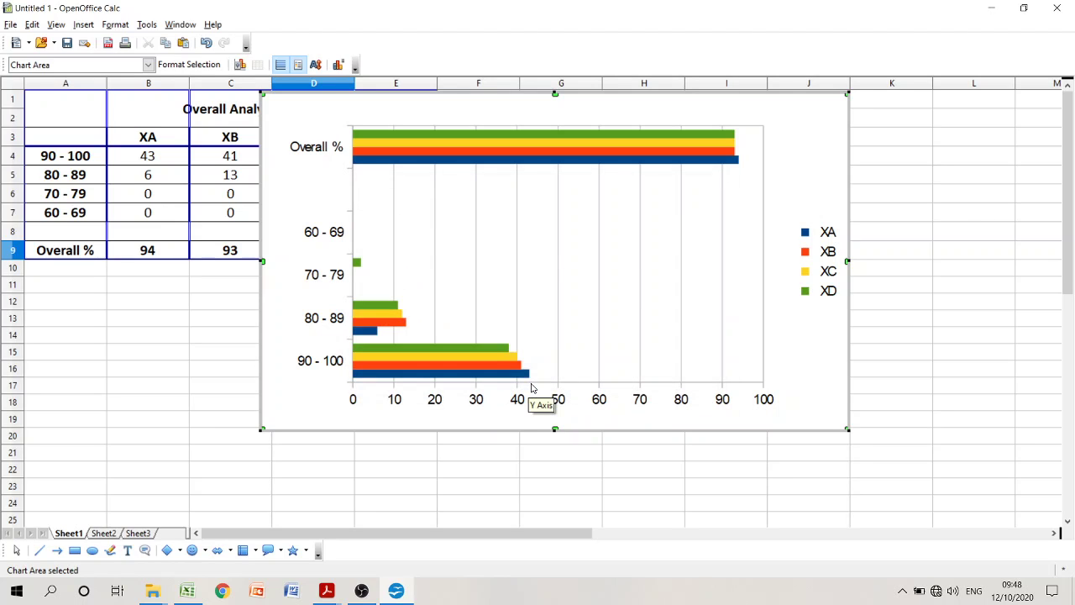
Change the bar chart to a normal pie chart
right_click(464, 288)
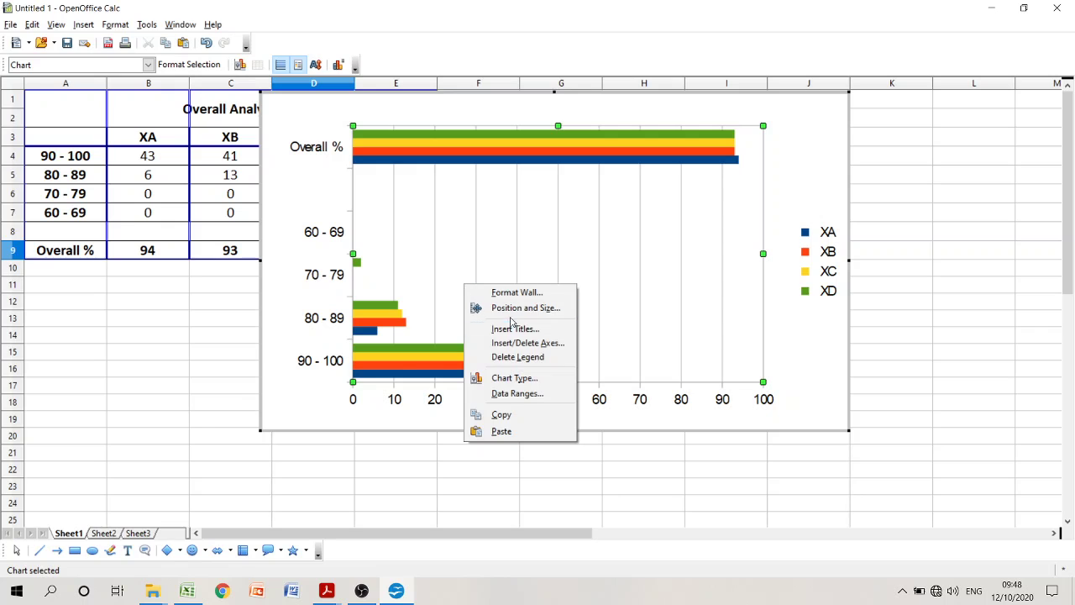
left_click(523, 379)
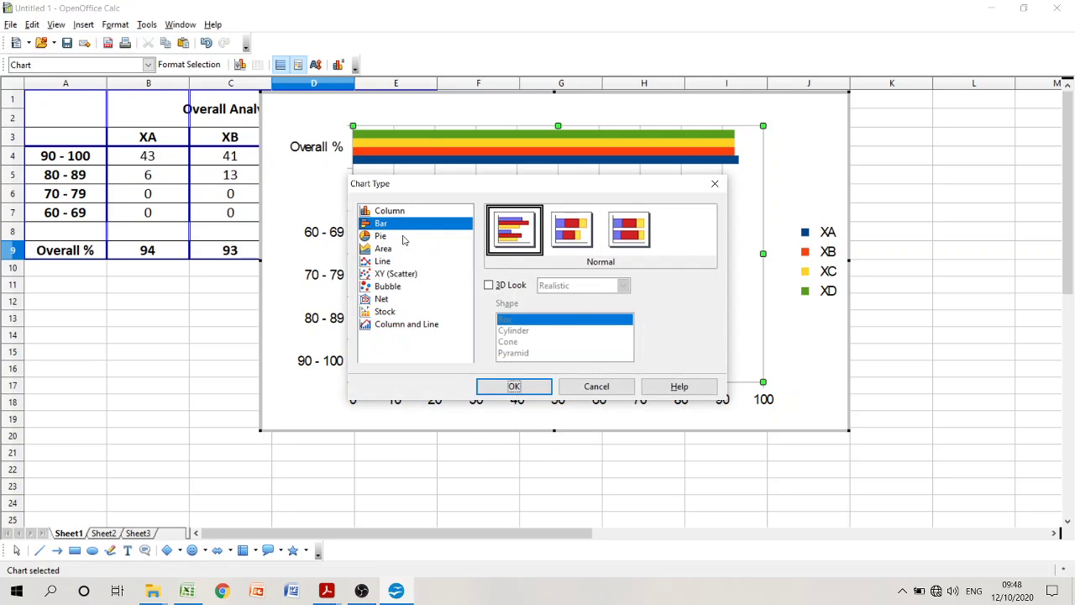
left_click(396, 239)
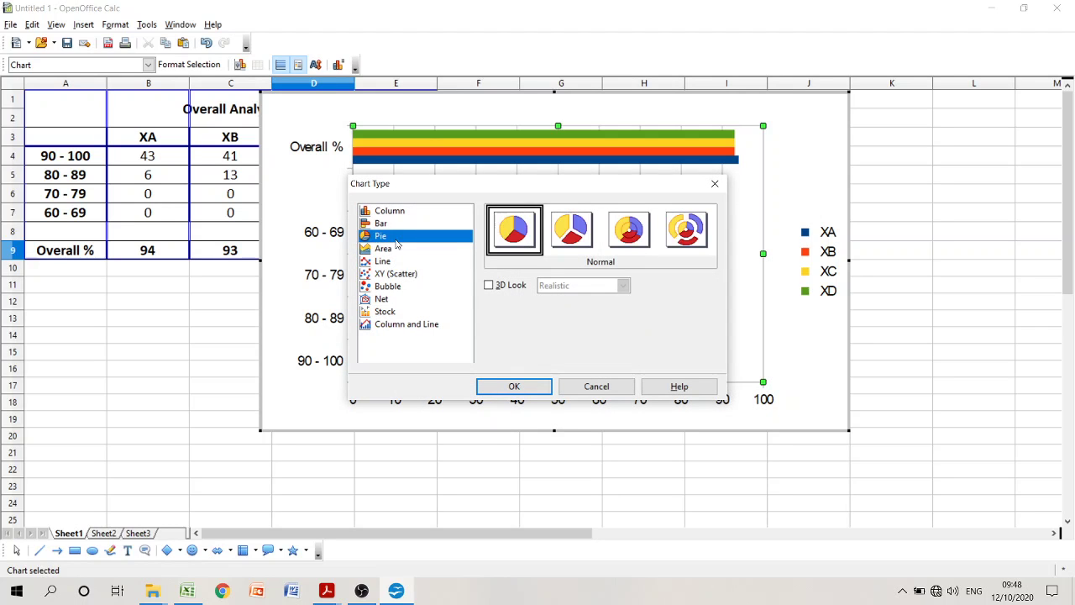
left_click(501, 390)
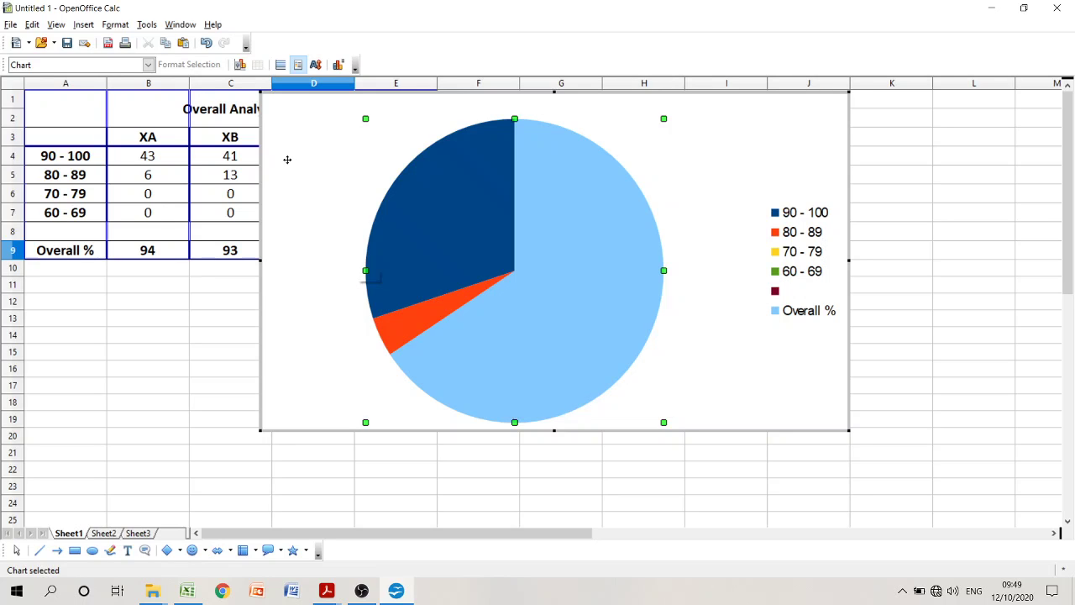
Shift the pie toward the chart area's right side, narrow the chart to uncover the table, and leave chart editing
left_click_drag(286, 124, 482, 216)
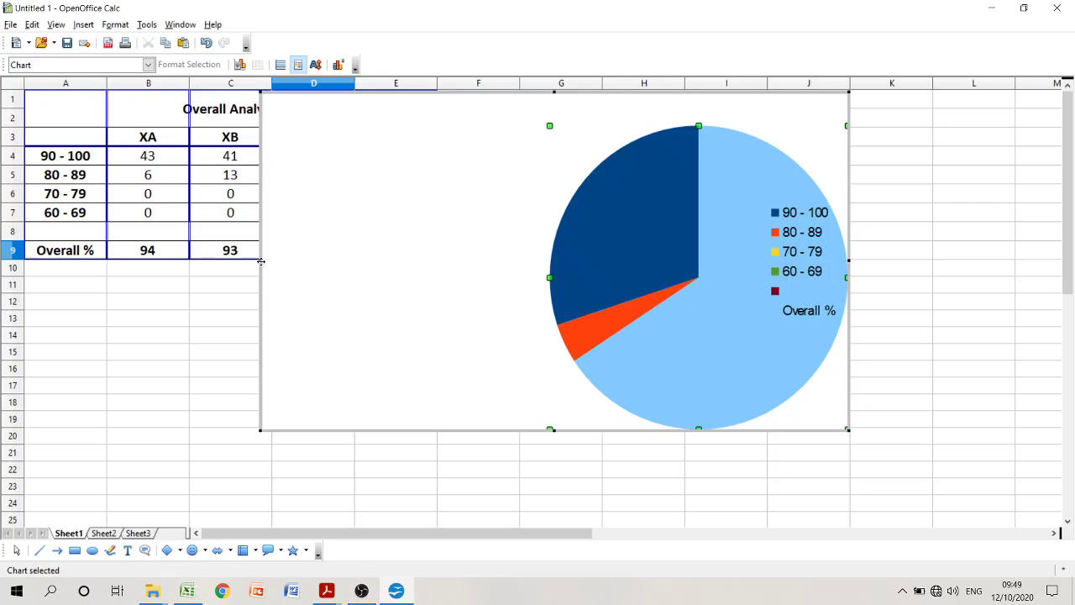
left_click_drag(260, 261, 522, 286)
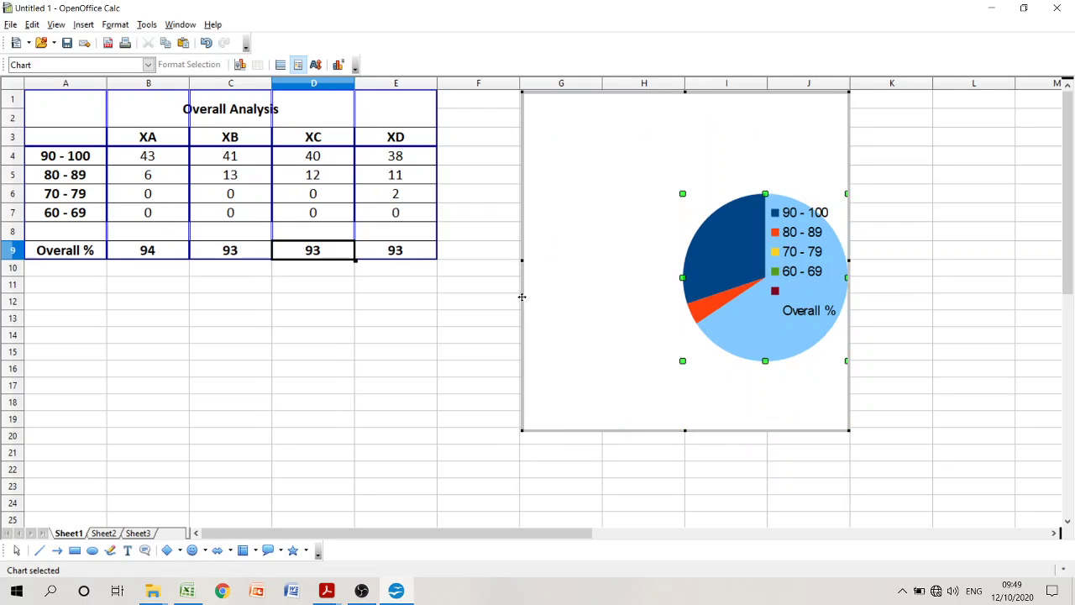
left_click(162, 259)
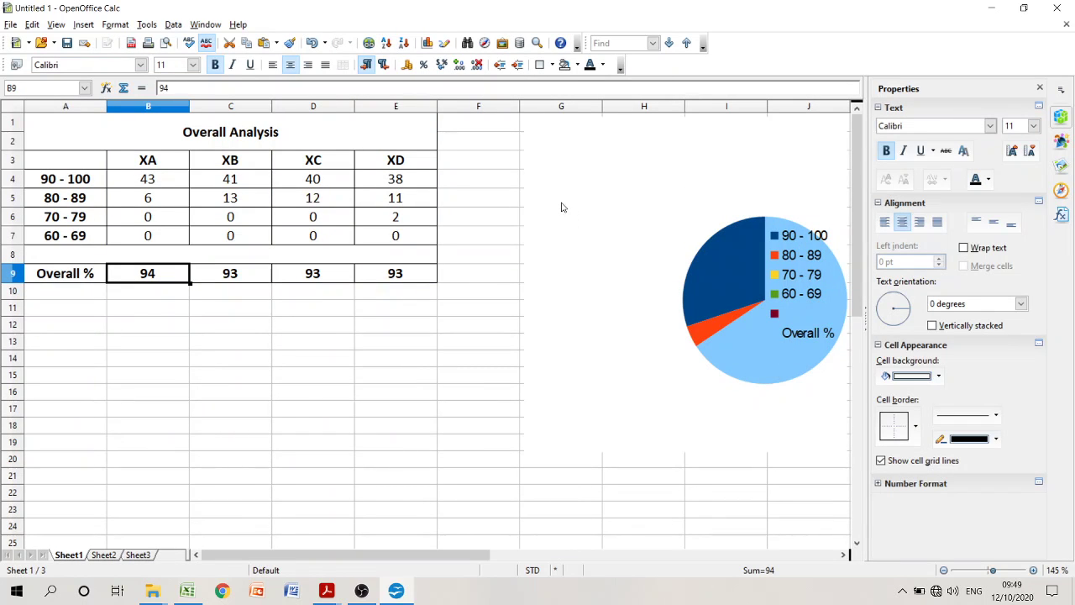
Move the chart to start in column D and enlarge it to about 12.92 by 9.82 cm
left_click_drag(557, 188, 330, 182)
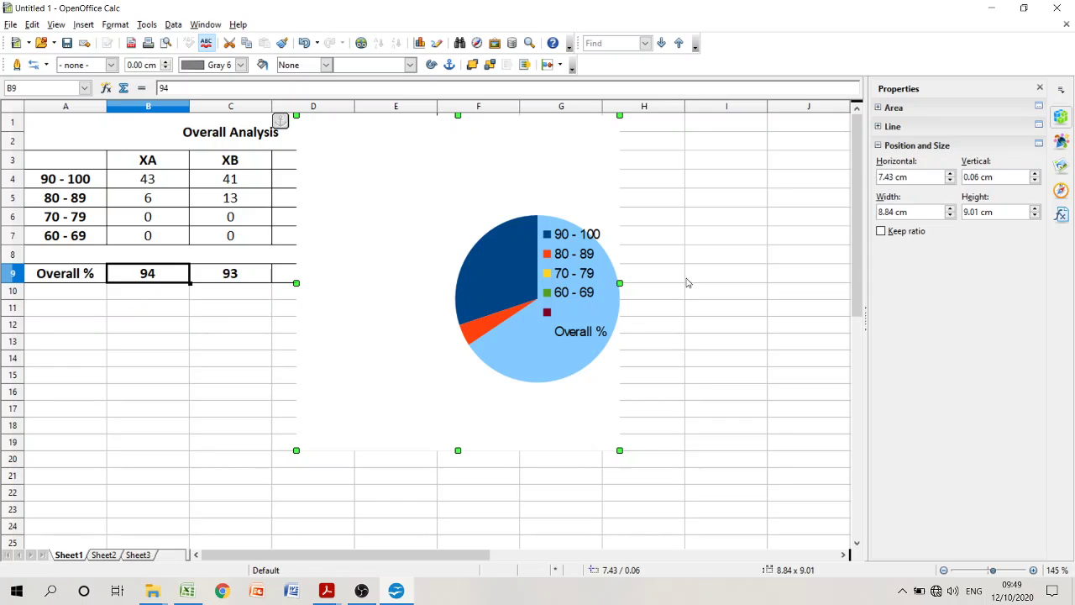
left_click_drag(616, 421, 616, 423)
left_click_drag(619, 450, 769, 481)
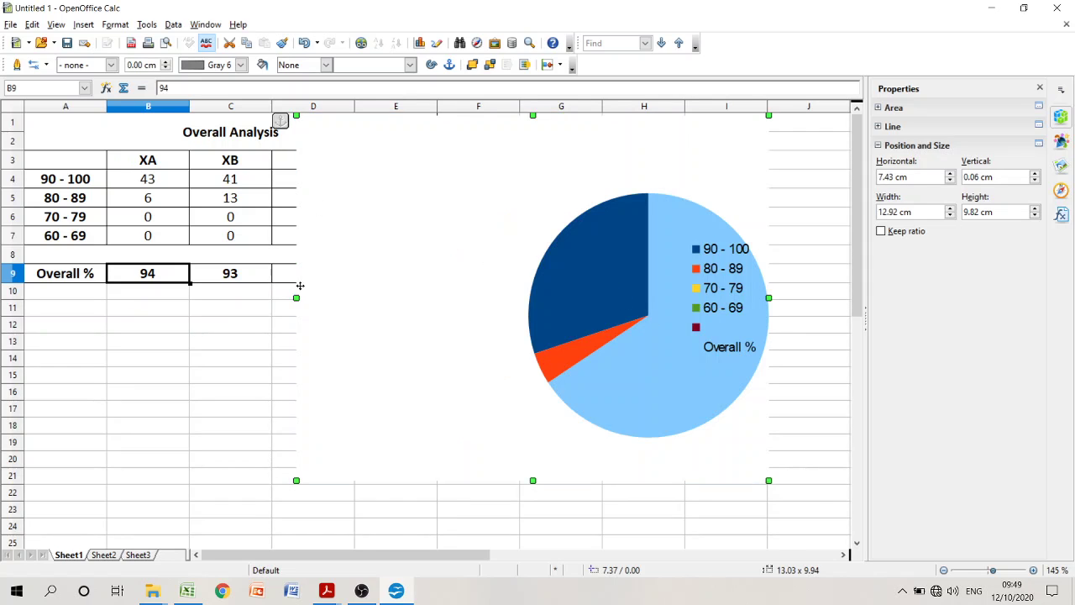
Undo the chart changes and the chart insertion, and redo the pasting of the Overall Analysis table
key("ctrl+z")
key("ctrl+z")
key("ctrl+z")
key("ctrl+z")
key("ctrl+z")
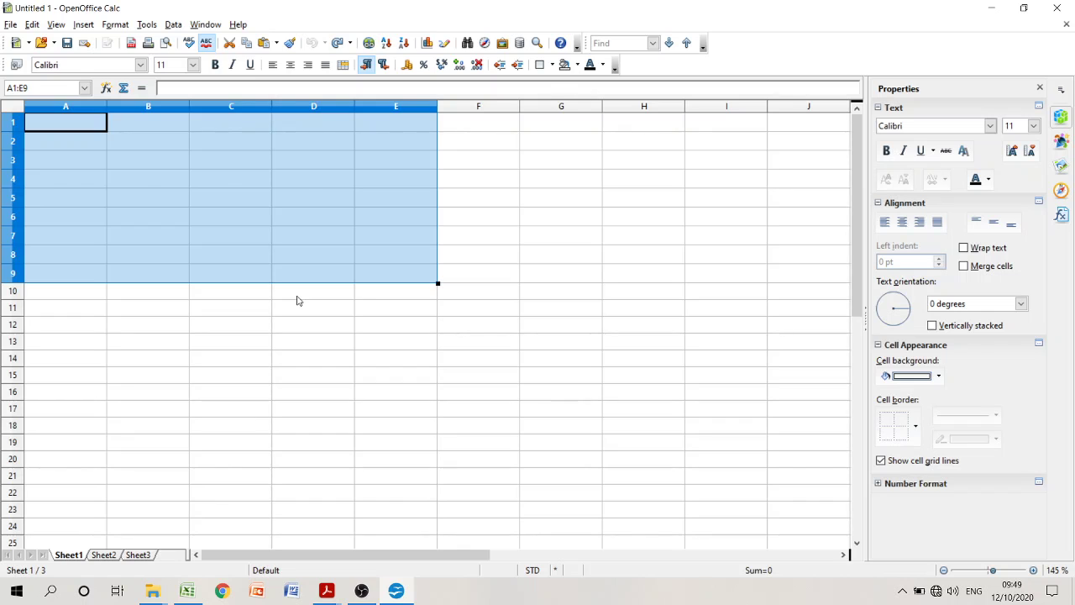
key("ctrl+y")
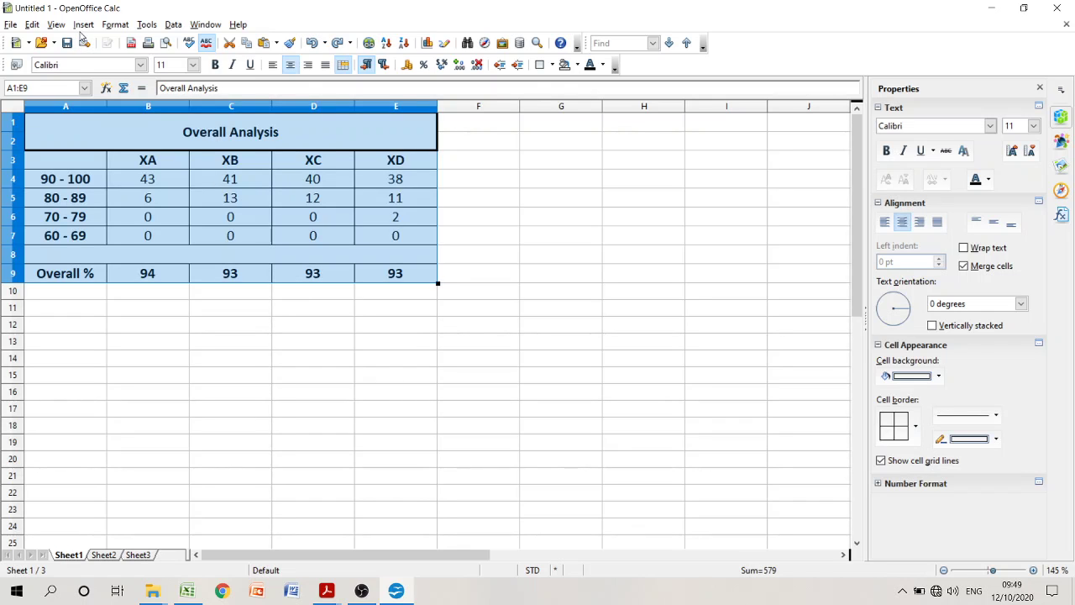
Start a new chart from the Overall Analysis table and choose the exploded pie type with the realistic 3D look
left_click(83, 25)
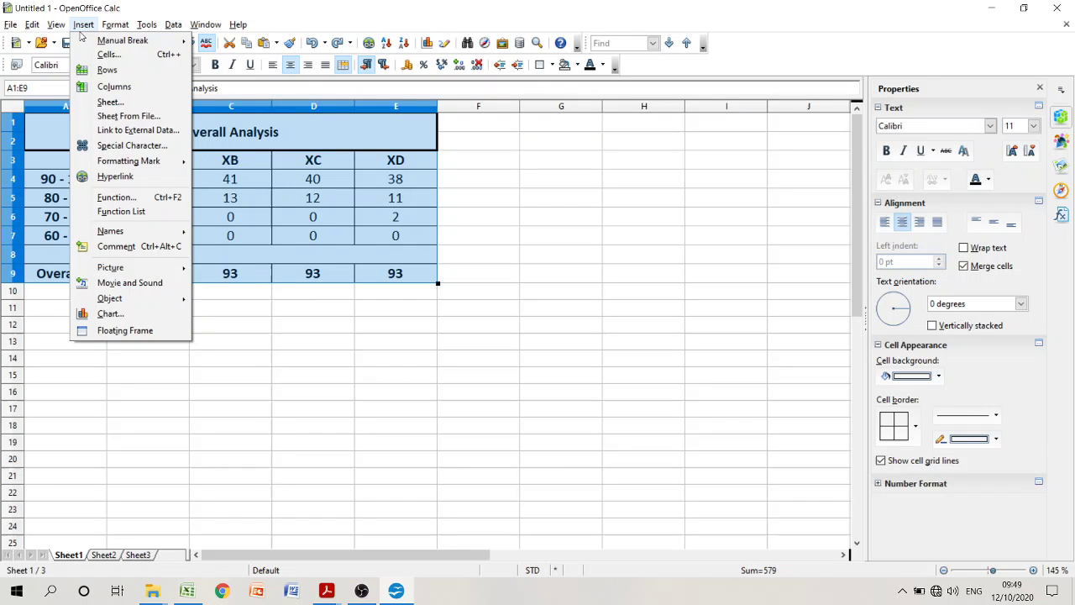
left_click(112, 313)
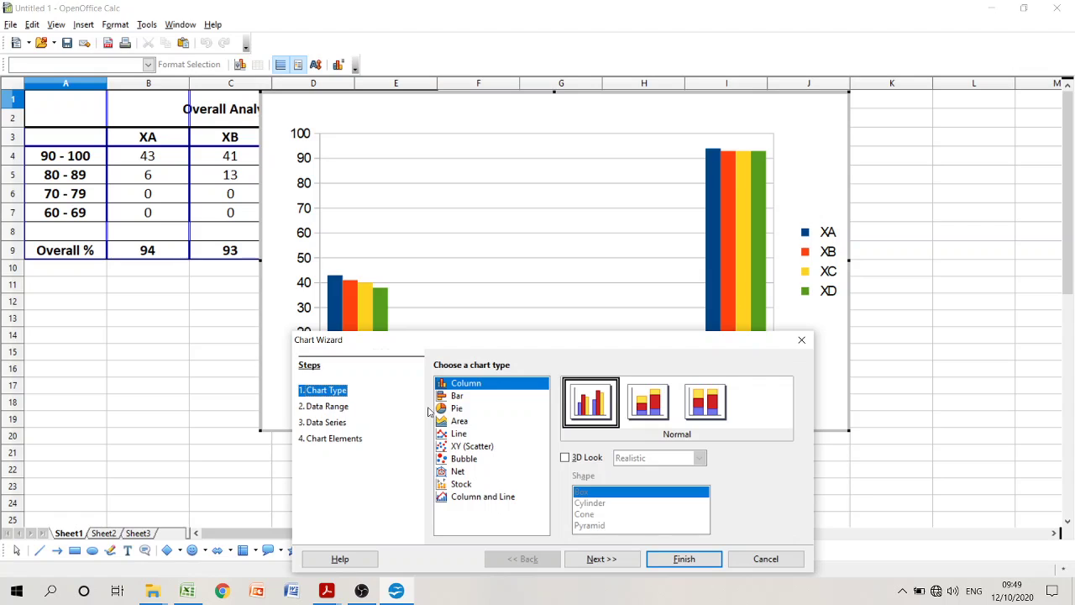
left_click(464, 410)
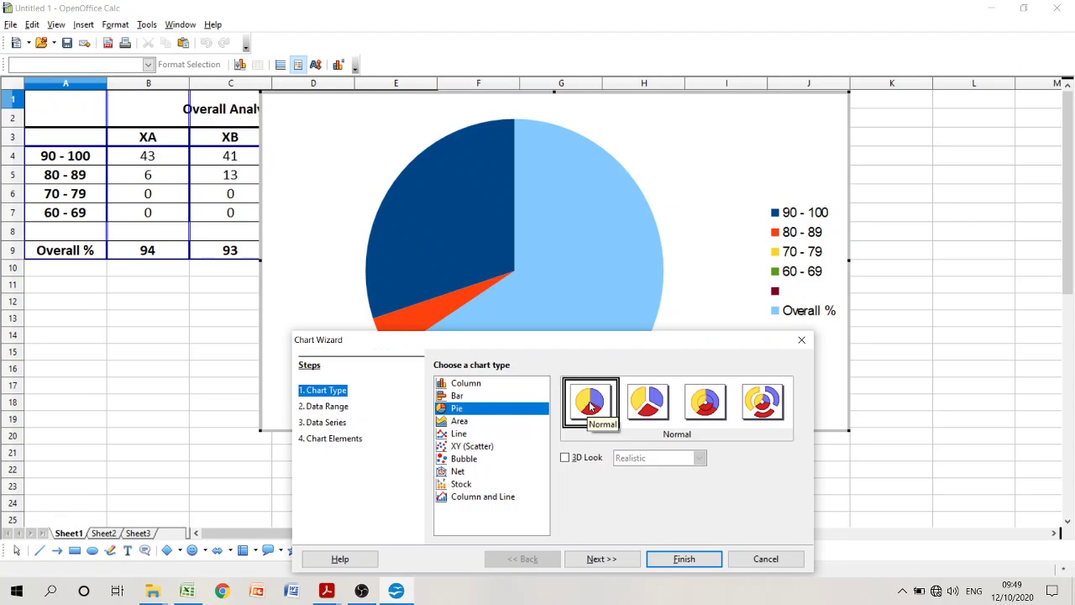
left_click(595, 458)
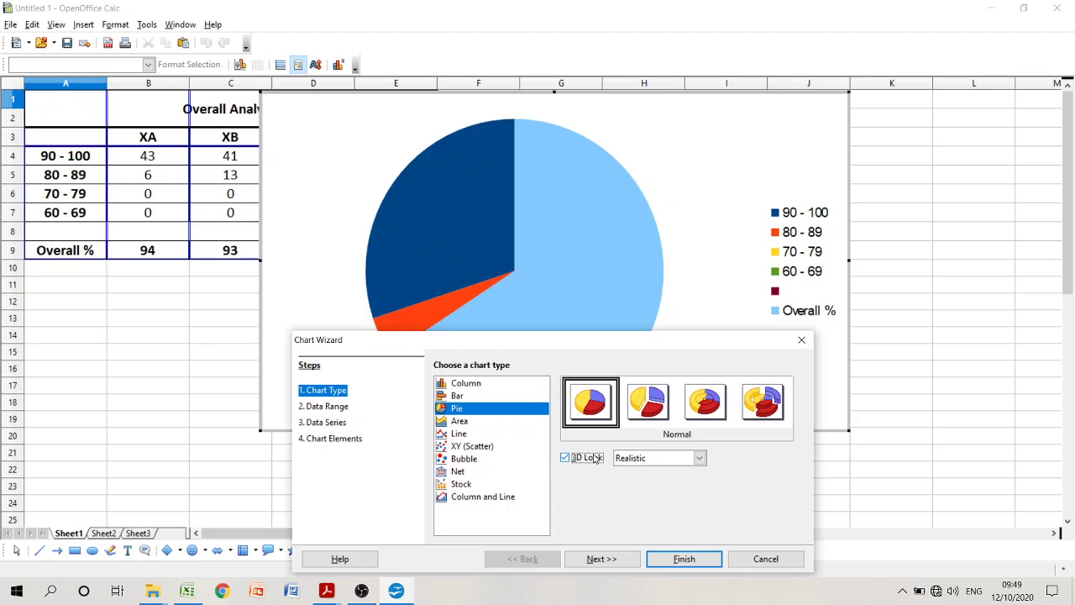
left_click(641, 409)
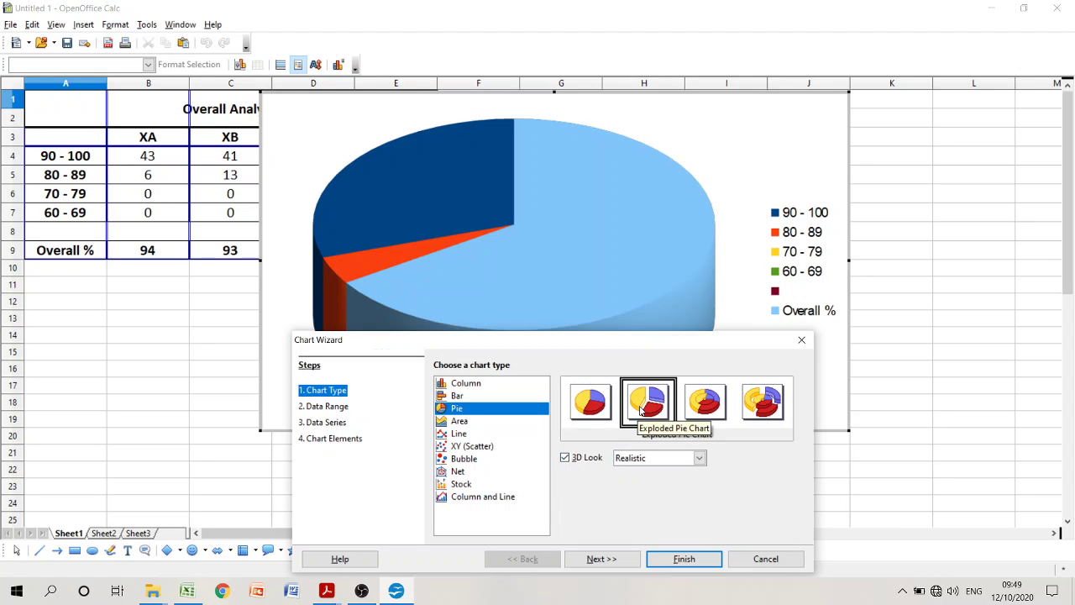
Set the chart's data range to $Sheet1.$A$1:$F$10 and finish the chart
left_click(612, 560)
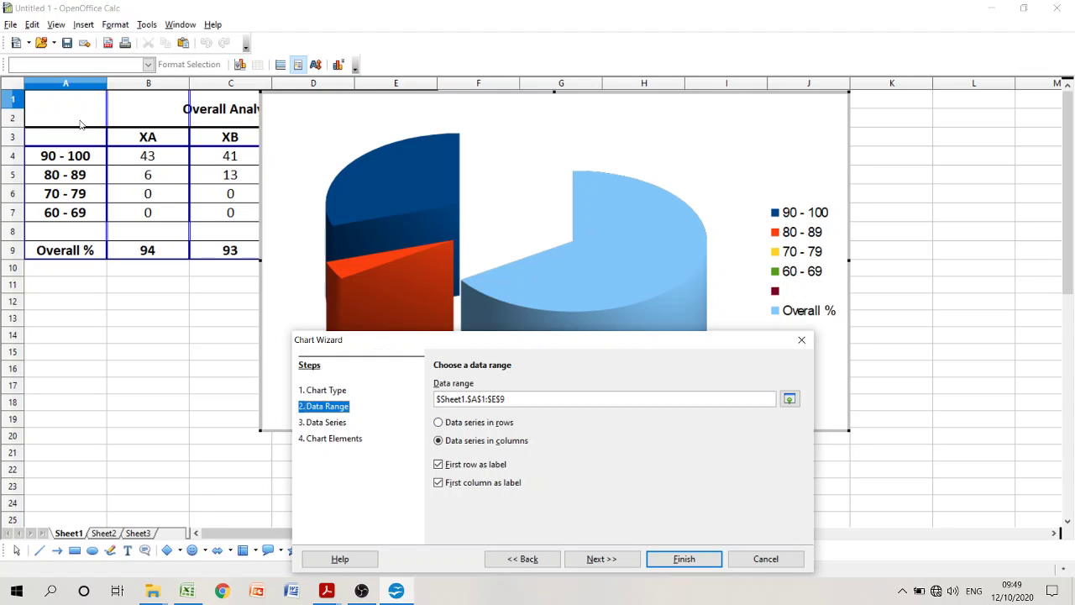
left_click(789, 399)
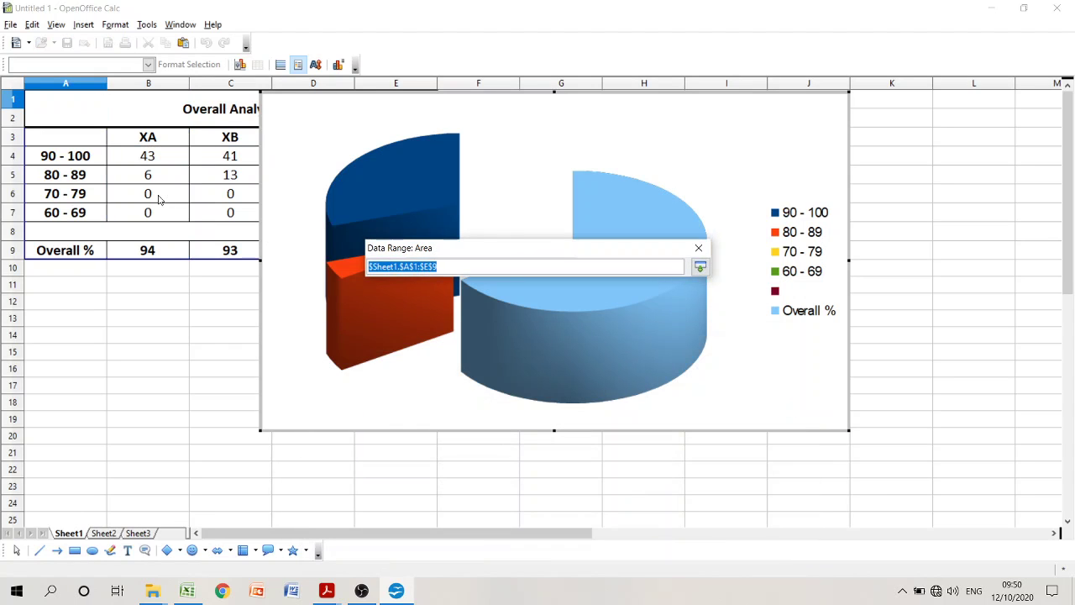
left_click_drag(107, 114, 460, 268)
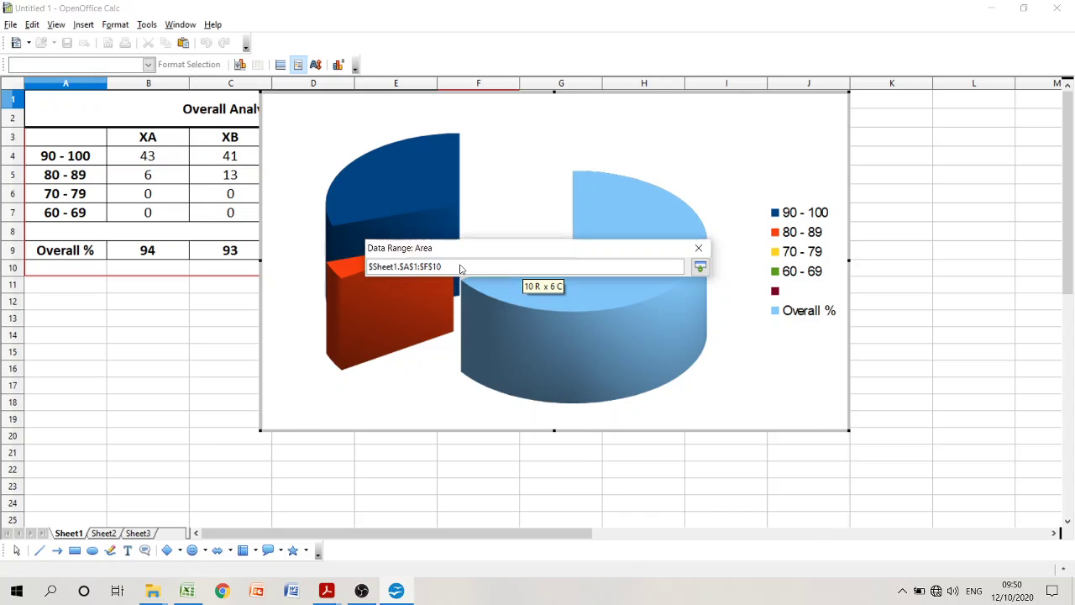
key("Return")
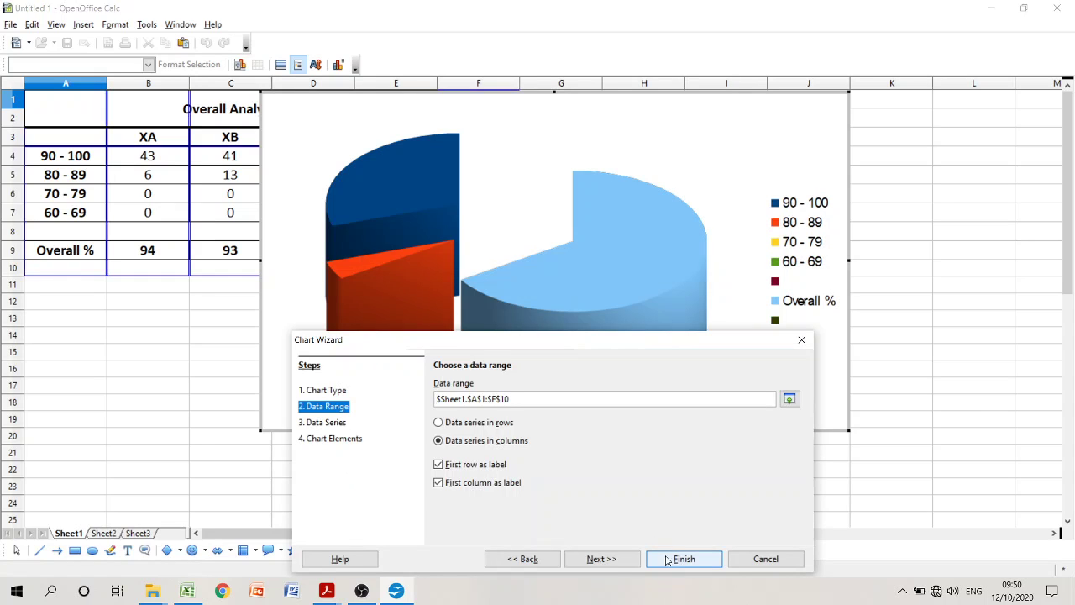
left_click(682, 558)
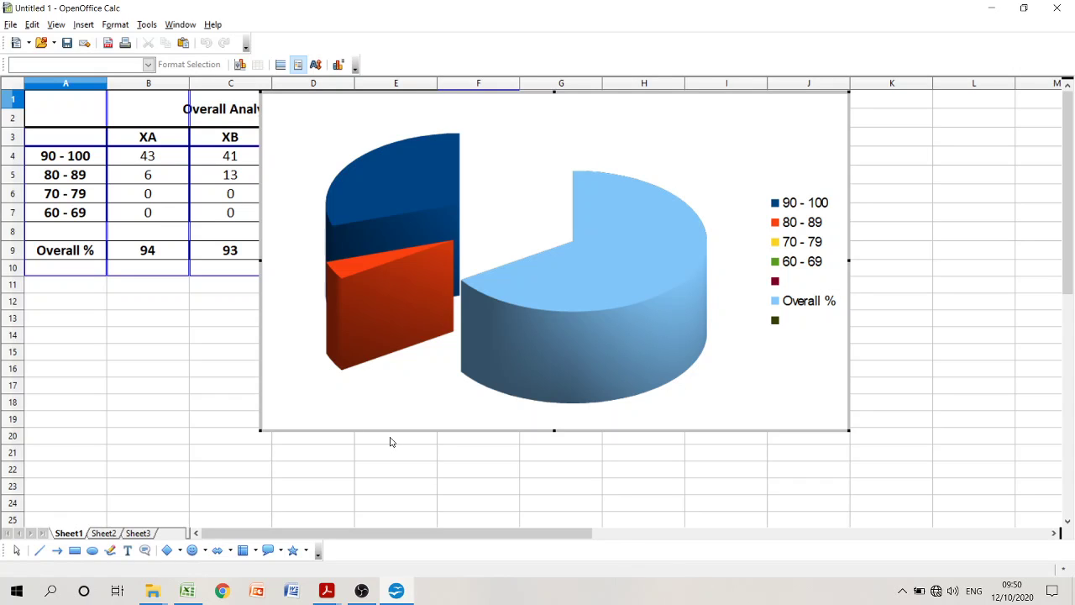
Change the exploded pie chart to a normal column chart without the 3D look and leave chart editing
right_click(284, 102)
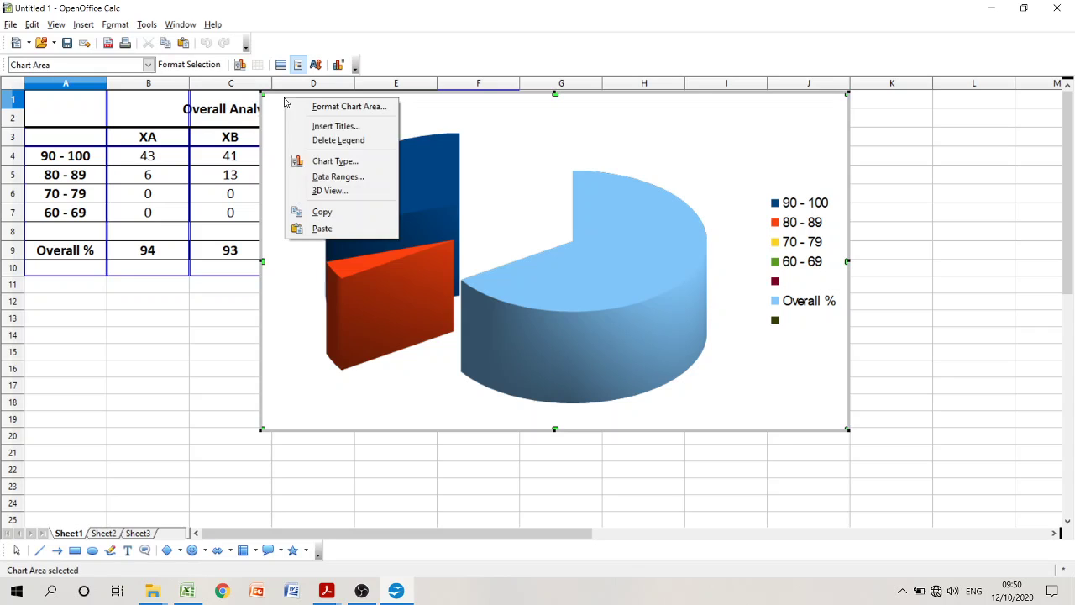
left_click(364, 165)
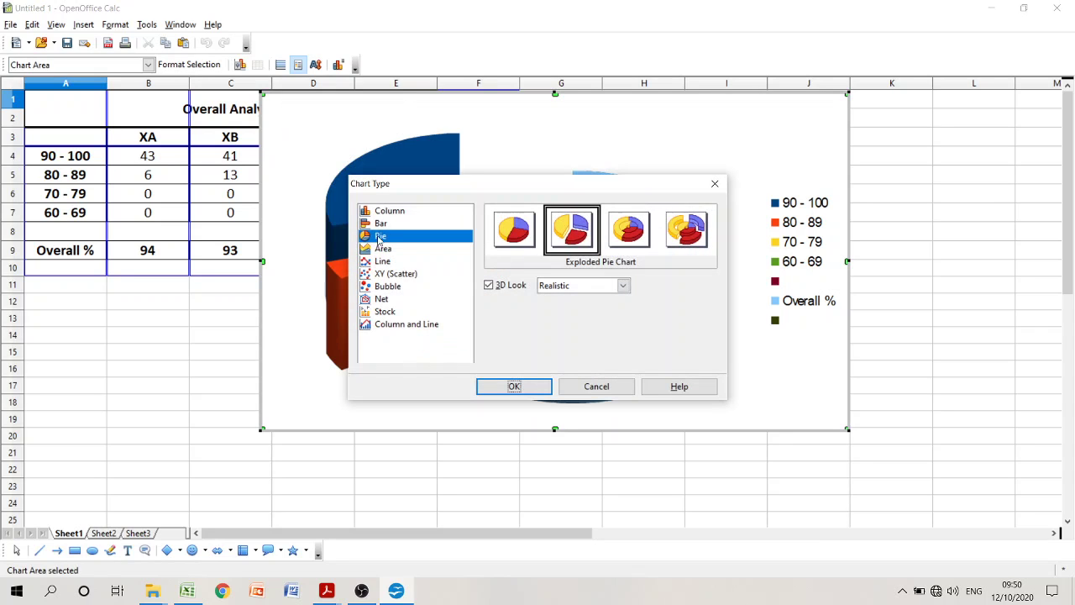
left_click(507, 286)
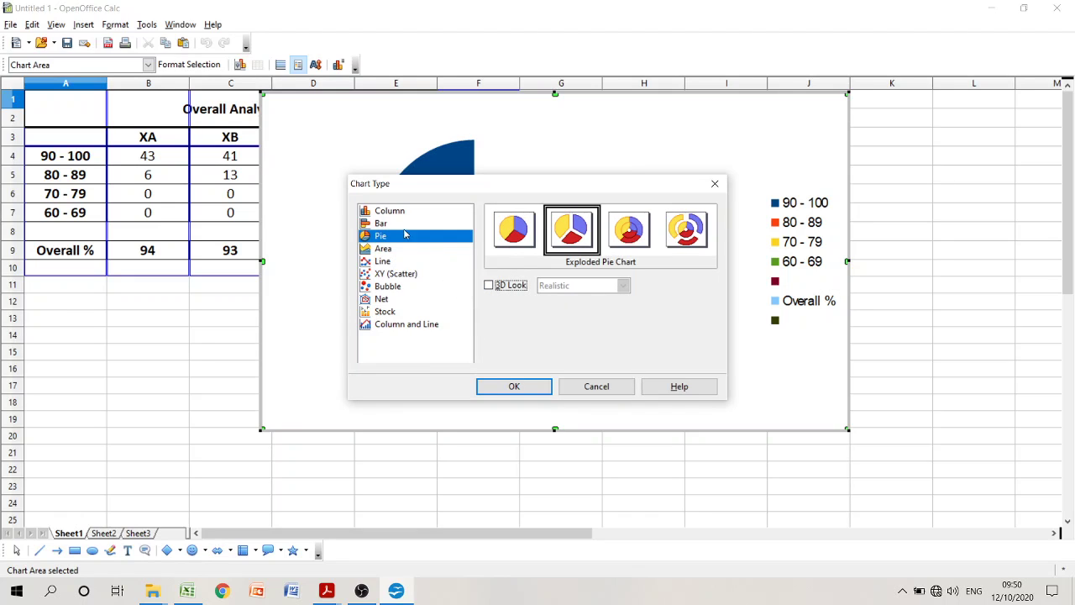
left_click(395, 212)
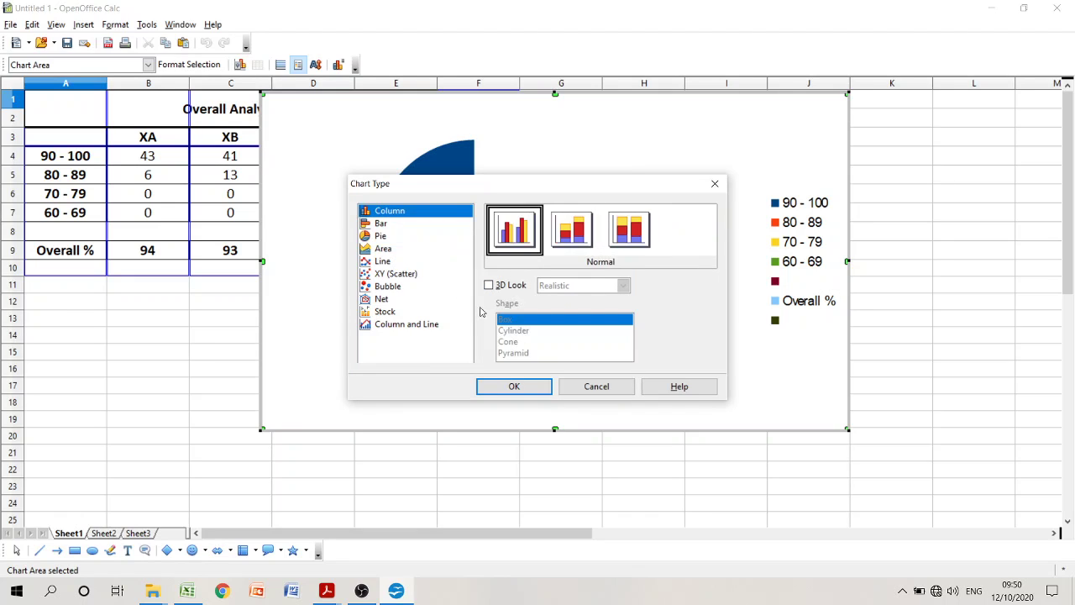
left_click(540, 387)
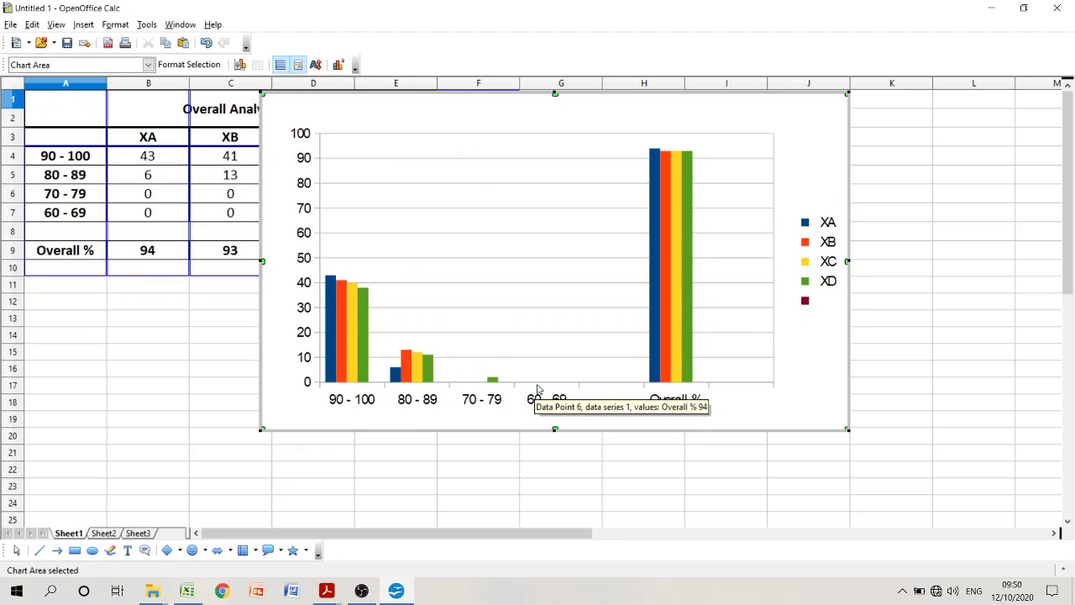
left_click(103, 220)
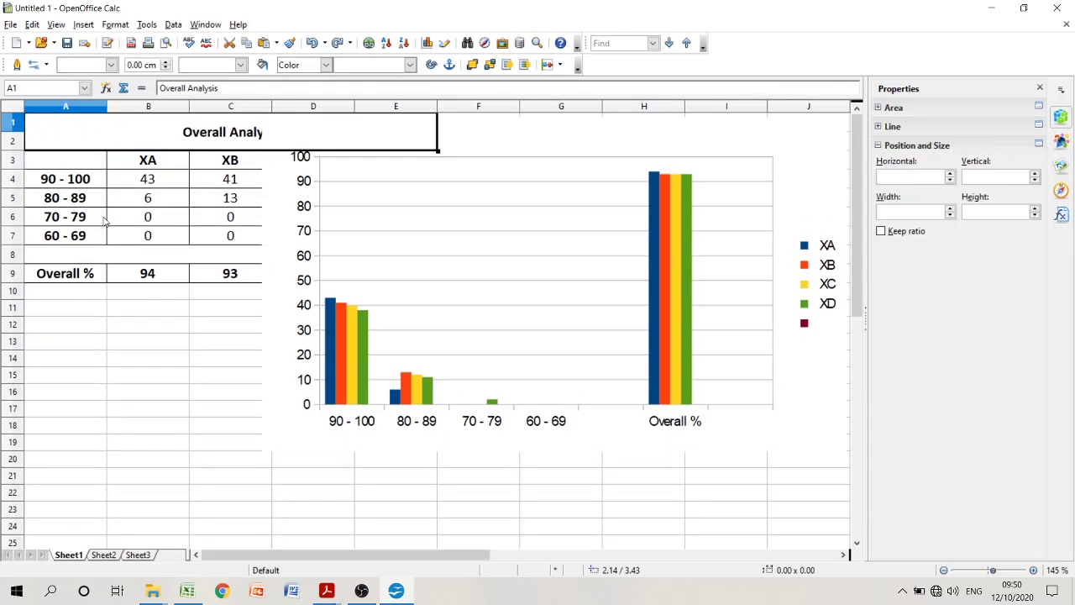
Insert another chart from the table with the normal area type, keeping the wizard's other default settings
left_click(341, 140)
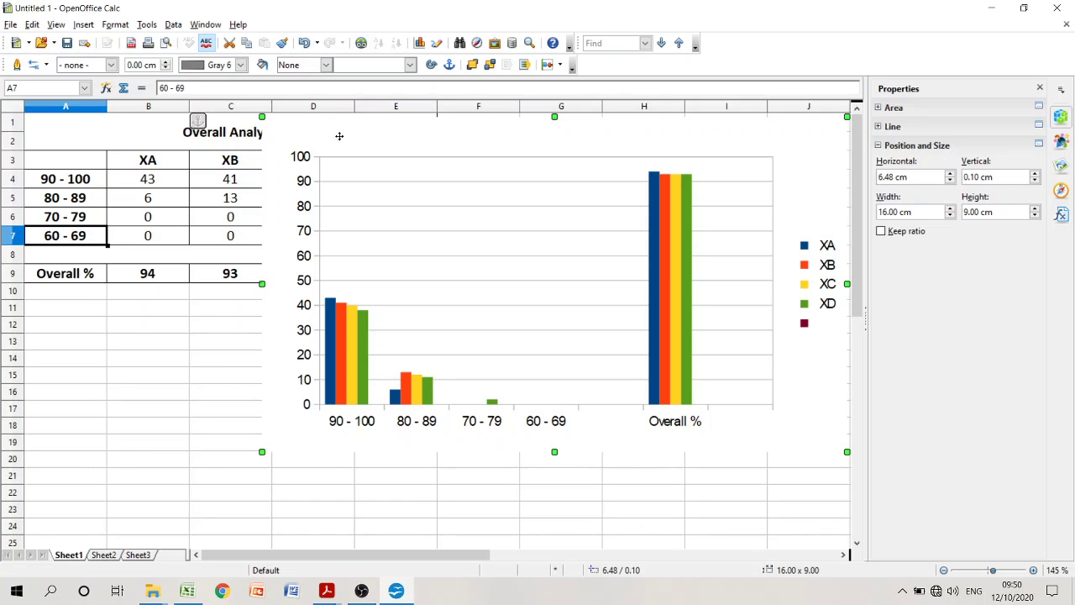
left_click(84, 25)
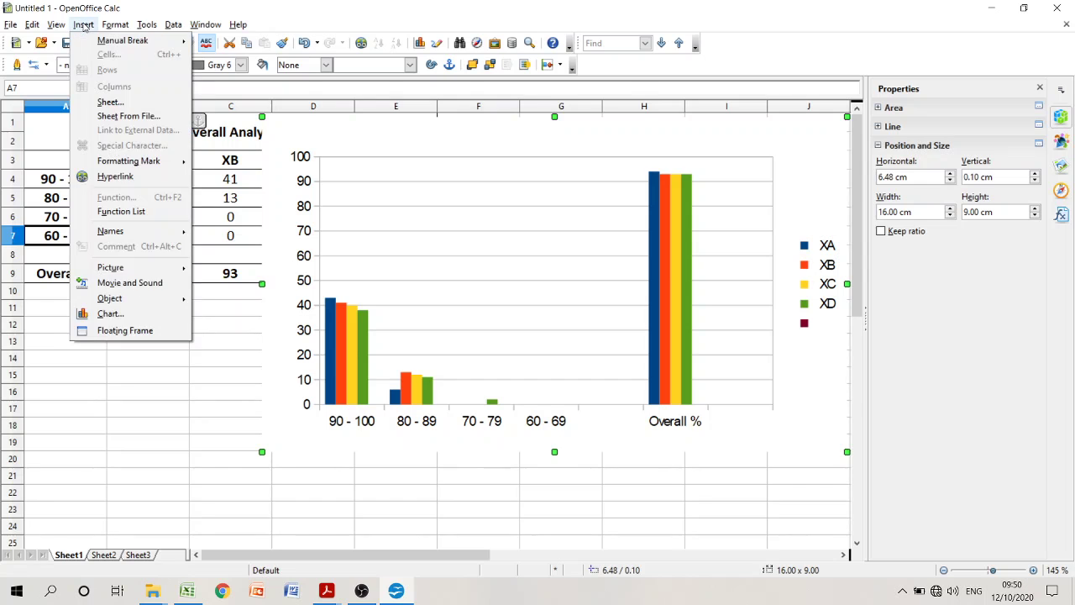
left_click(111, 314)
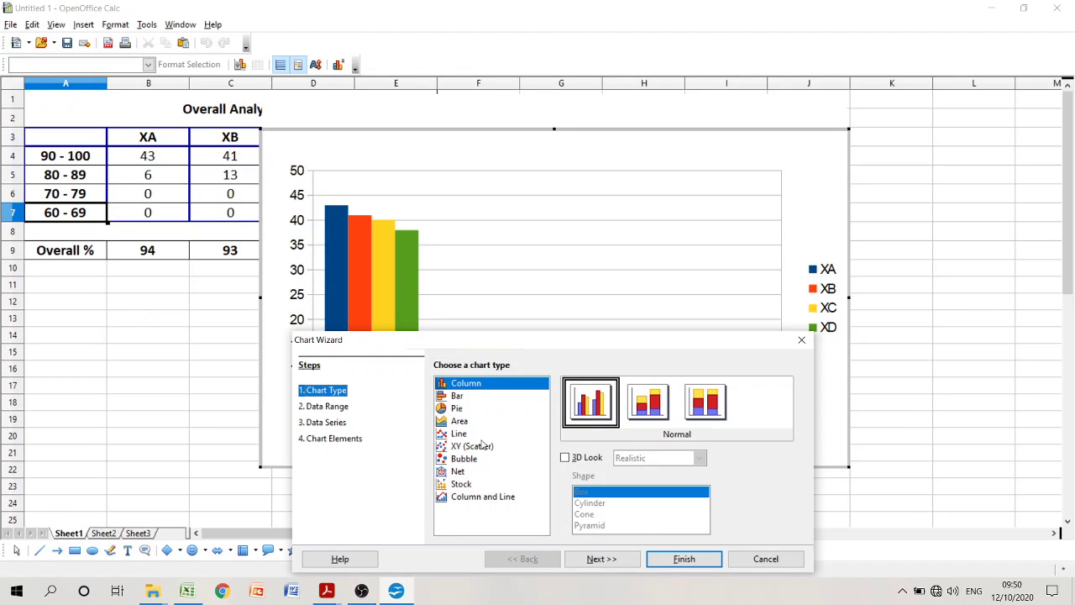
left_click(455, 421)
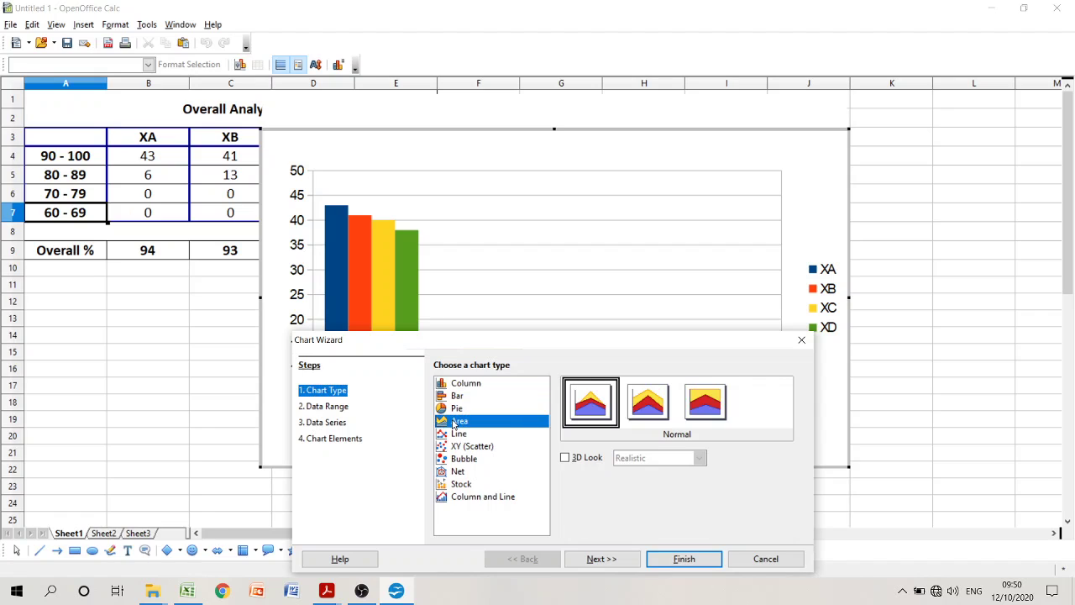
left_click(684, 559)
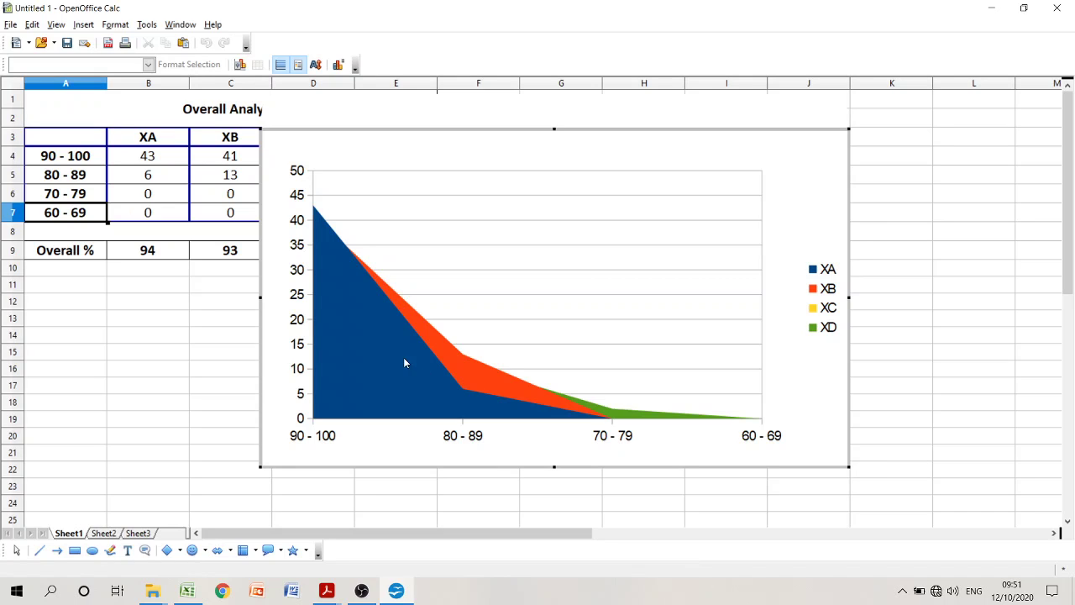
Examine the area chart's insertable elements, chart area border options and chart type options without changing anything
left_click(84, 24)
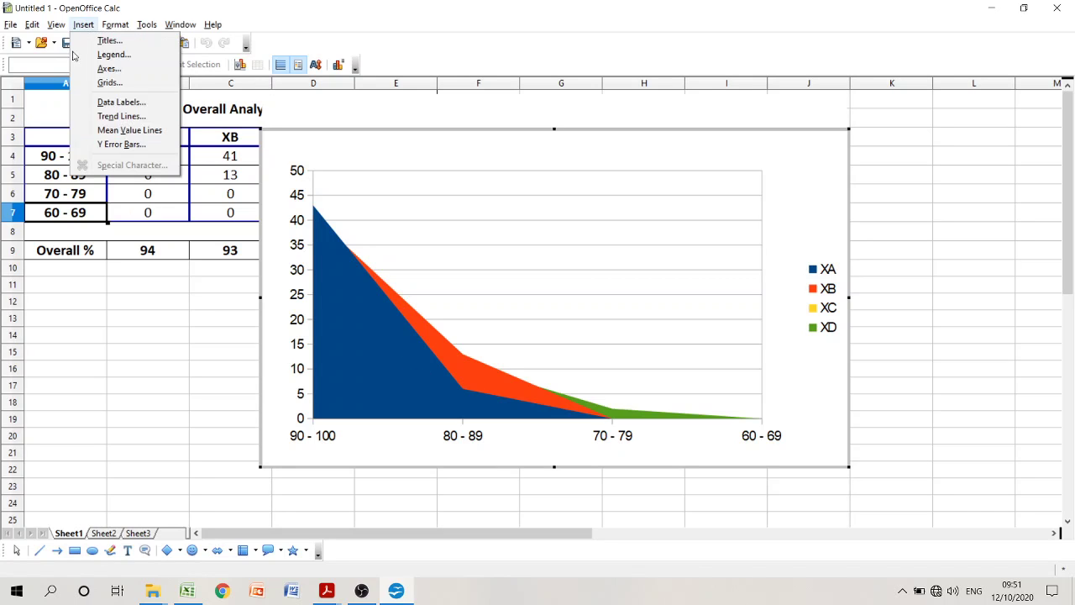
left_click(247, 127)
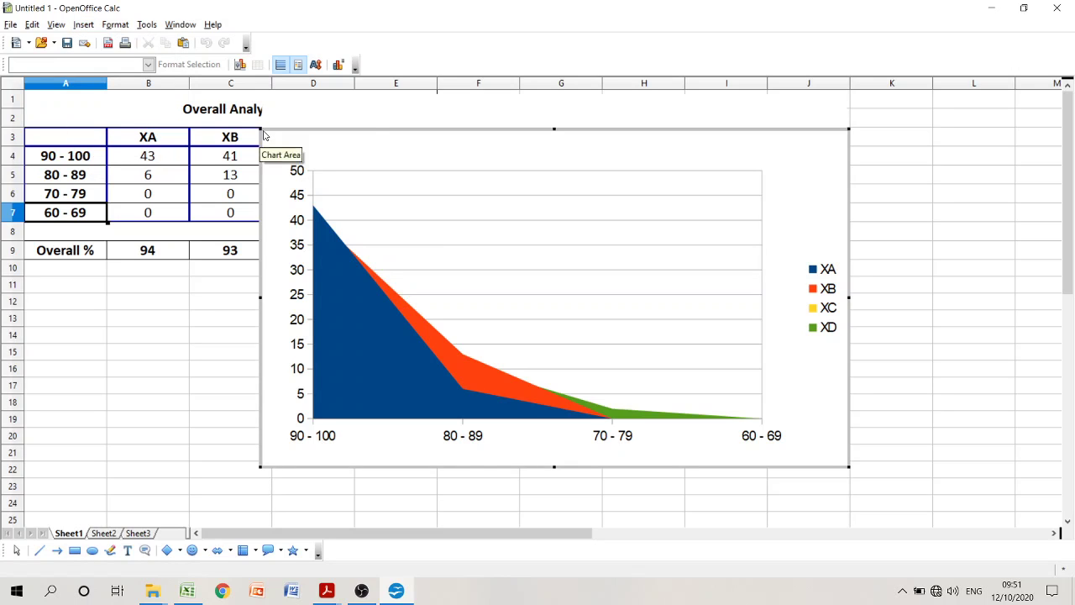
right_click(263, 134)
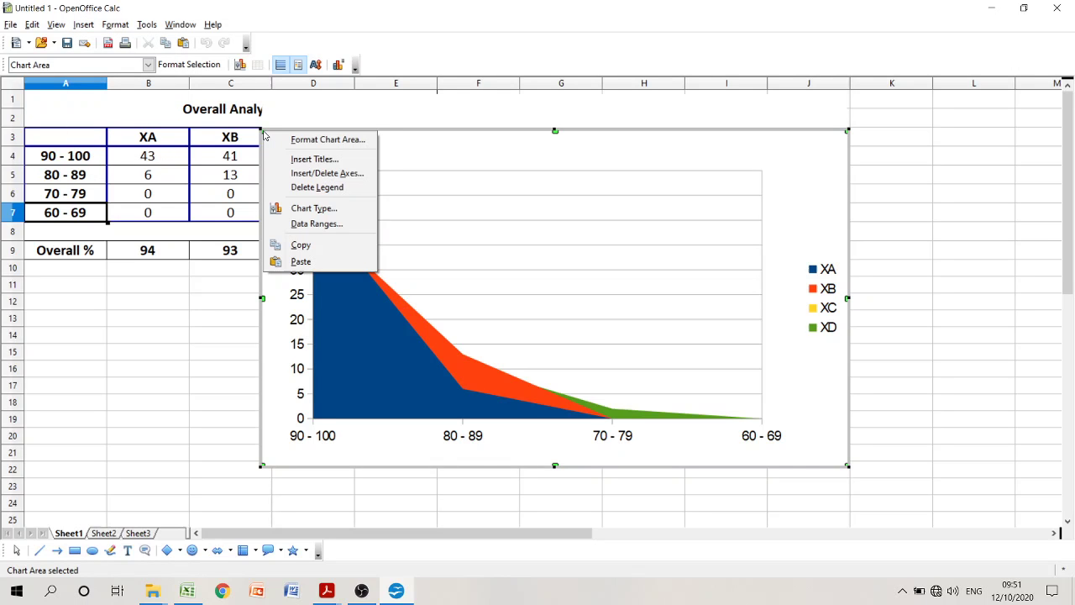
left_click(305, 140)
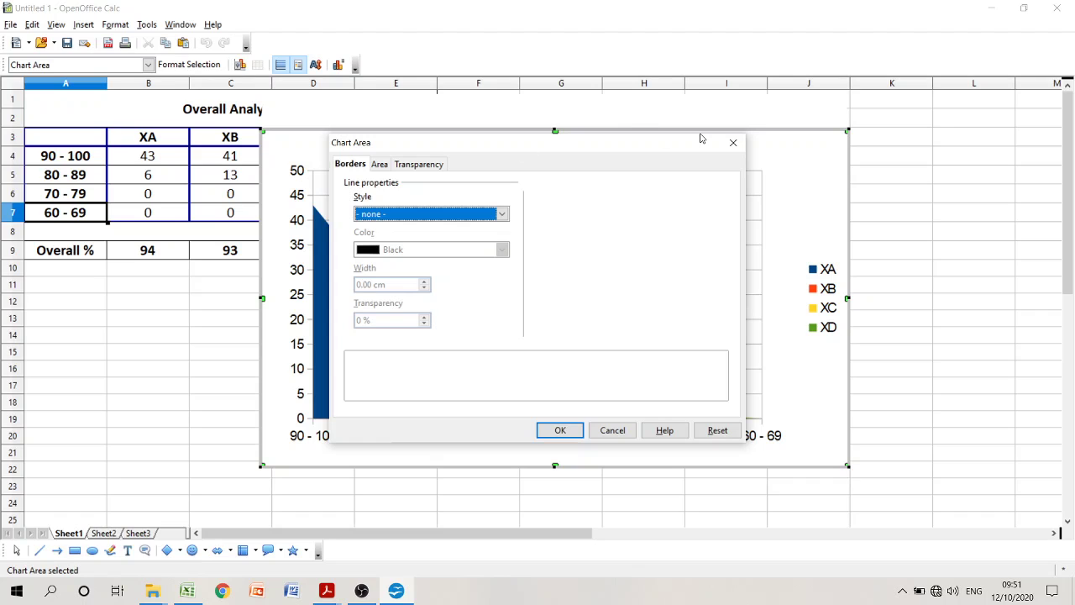
left_click(734, 142)
right_click(739, 149)
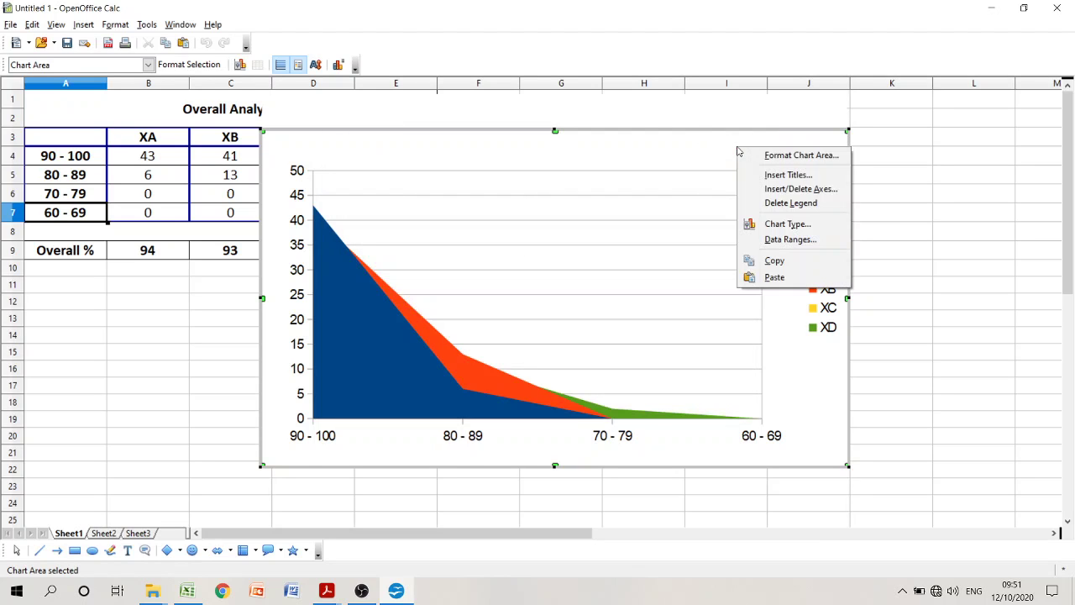
left_click(789, 225)
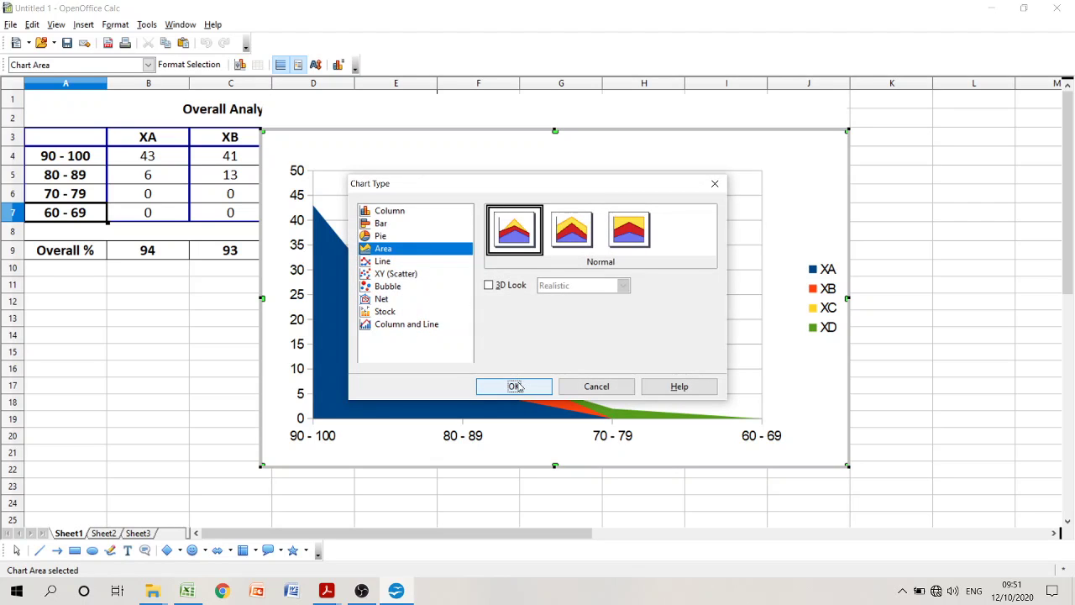
left_click(590, 389)
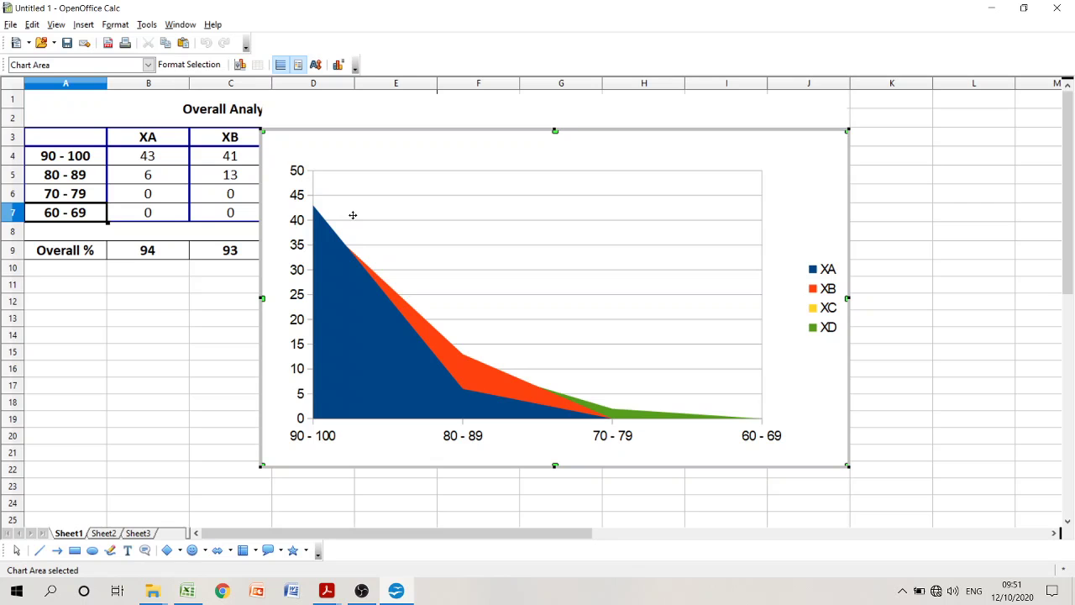
Leave chart editing and undo the chart insertions so that only the Overall Analysis table remains
left_click(23, 370)
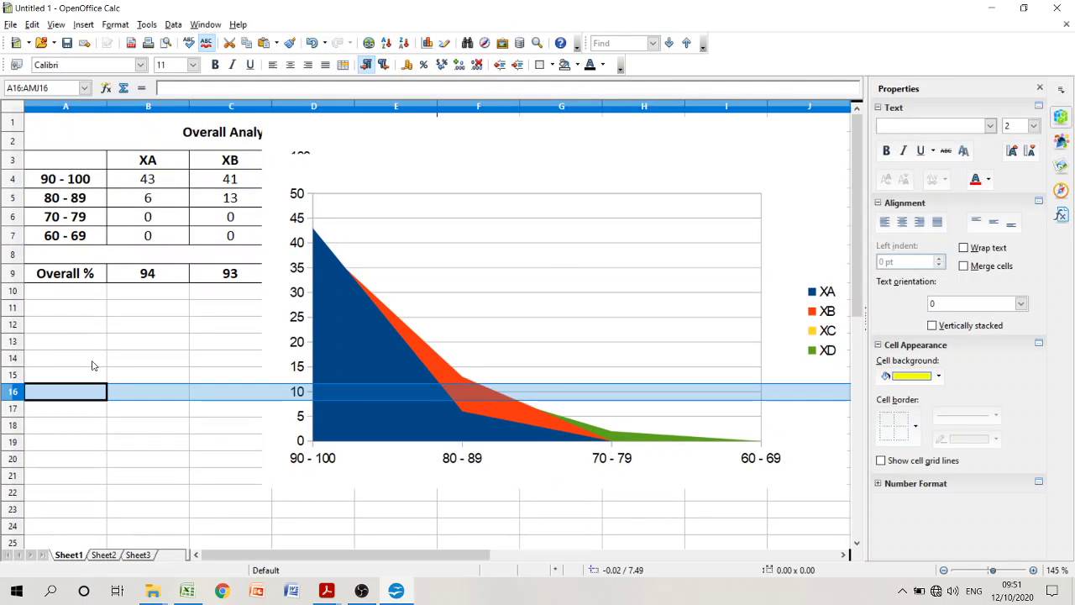
key("ctrl+z")
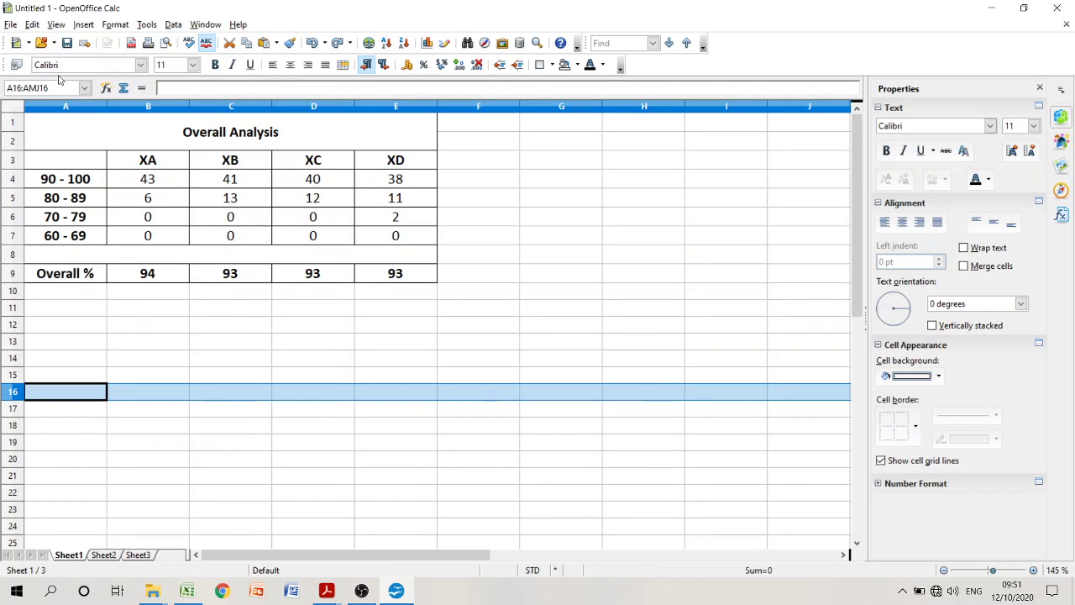
Insert a normal column chart from A1:E9, reviewing the data series ranges and chart elements before finishing it with default settings
left_click_drag(53, 124, 200, 284)
left_click(86, 26)
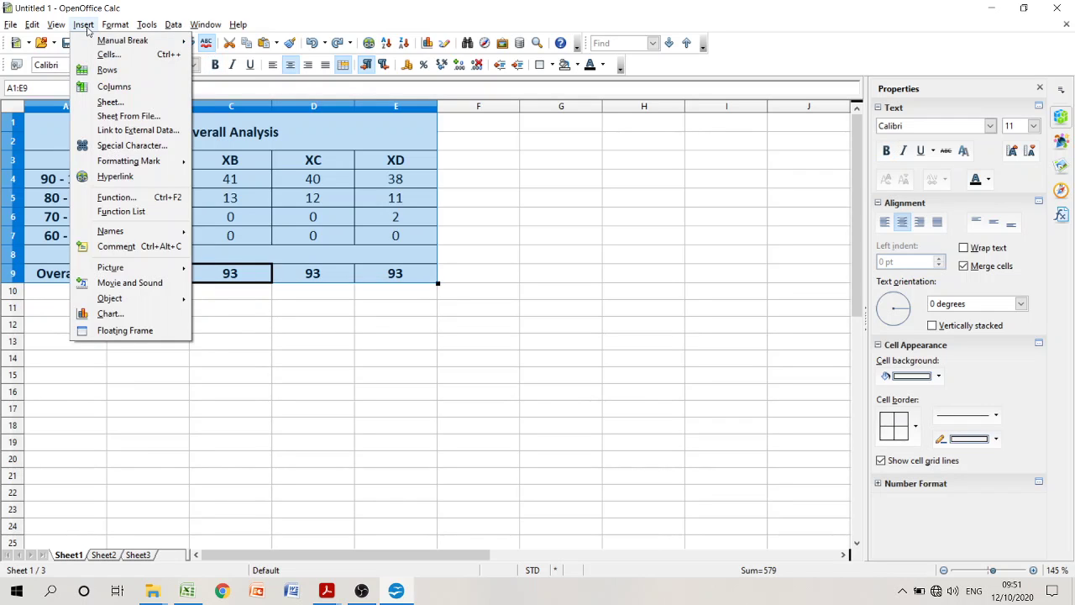
left_click(110, 314)
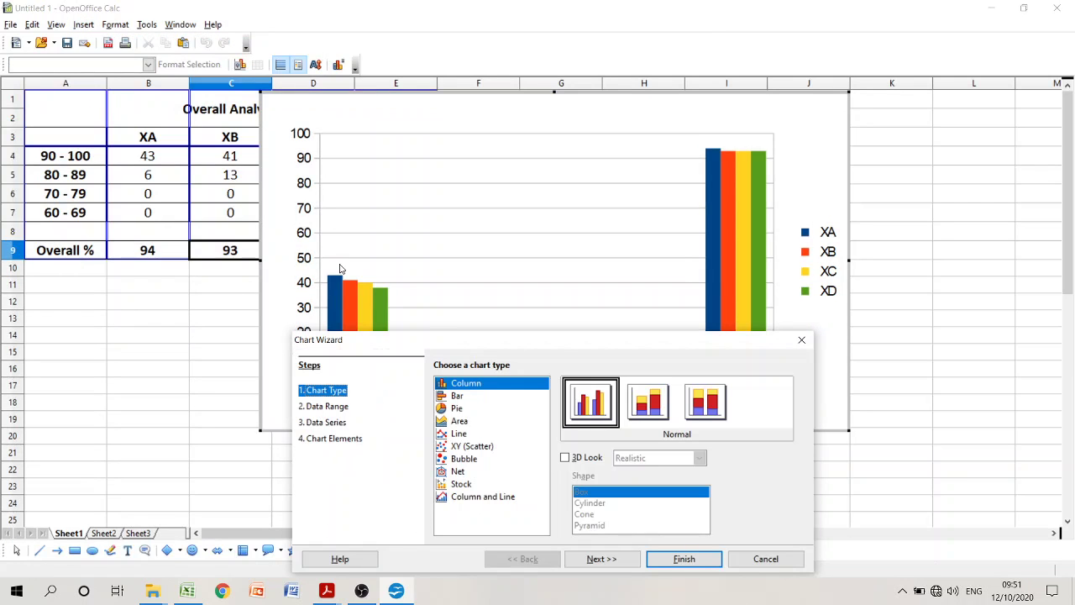
left_click(332, 440)
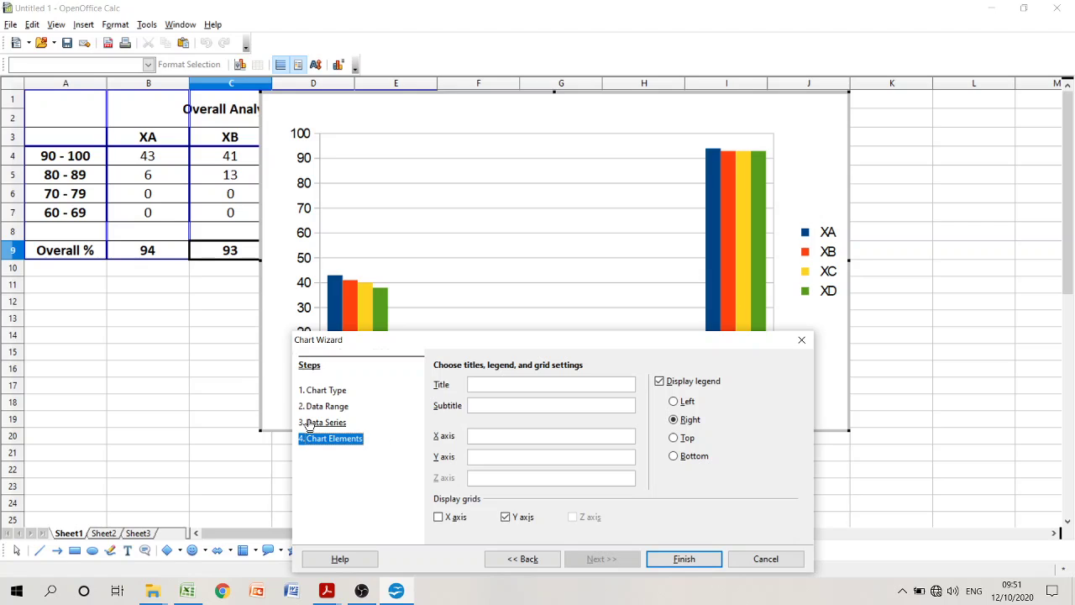
left_click(323, 423)
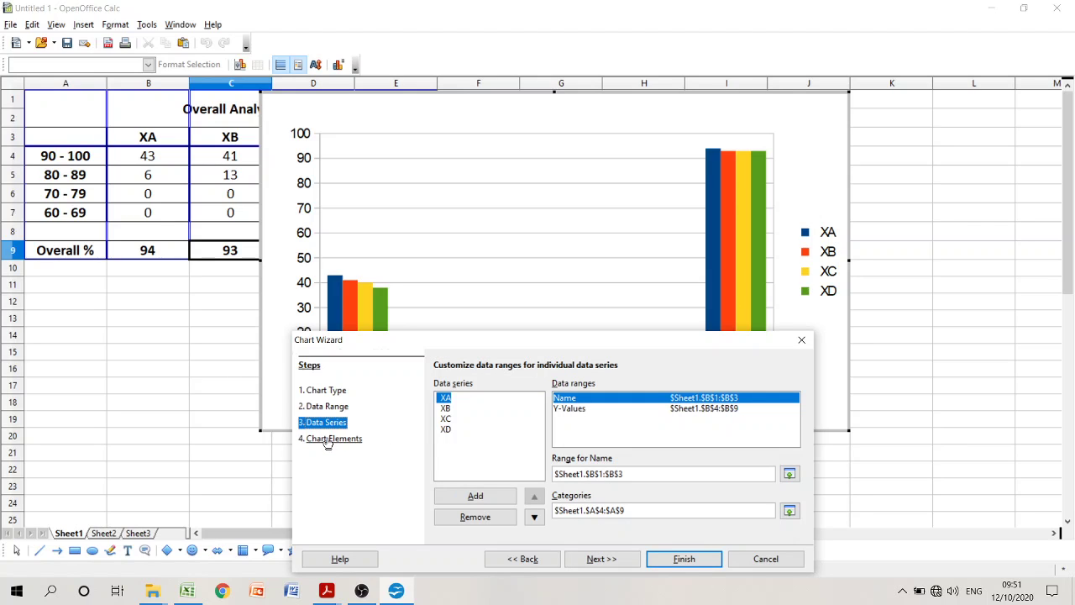
left_click(584, 409)
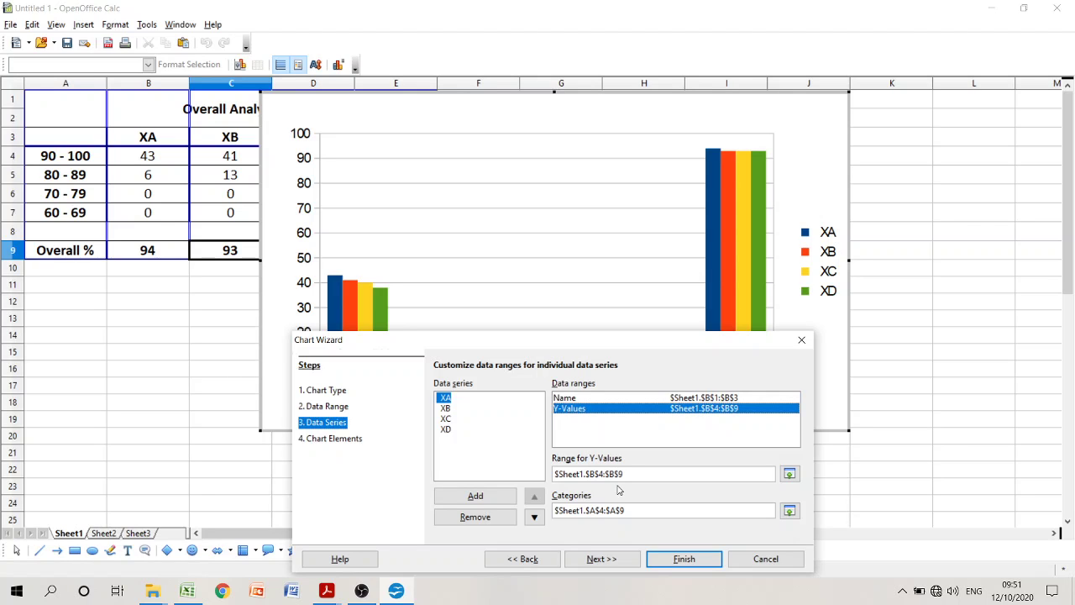
left_click(611, 561)
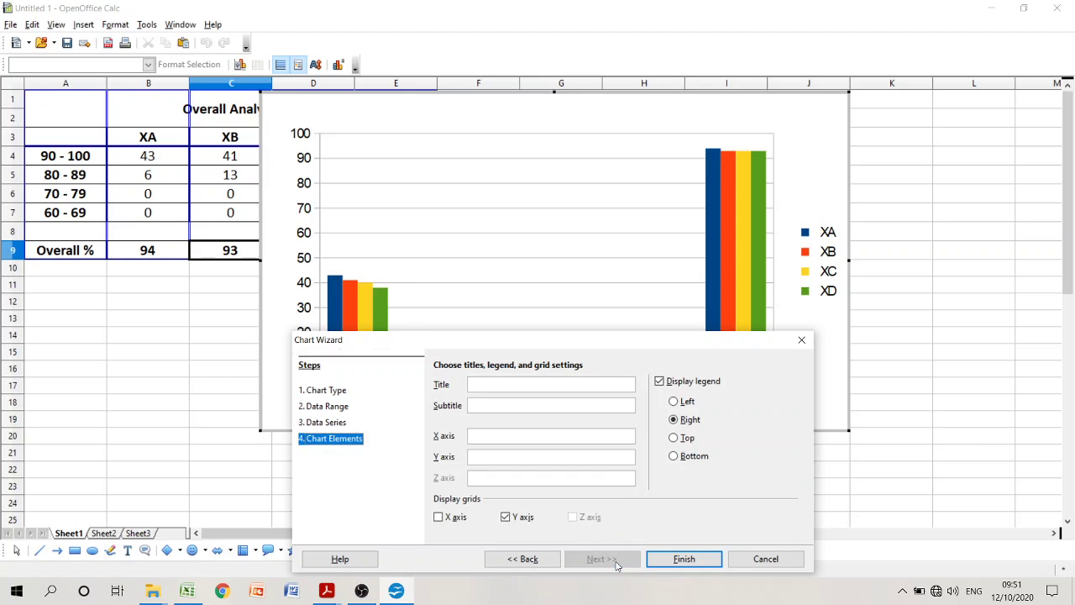
left_click(683, 562)
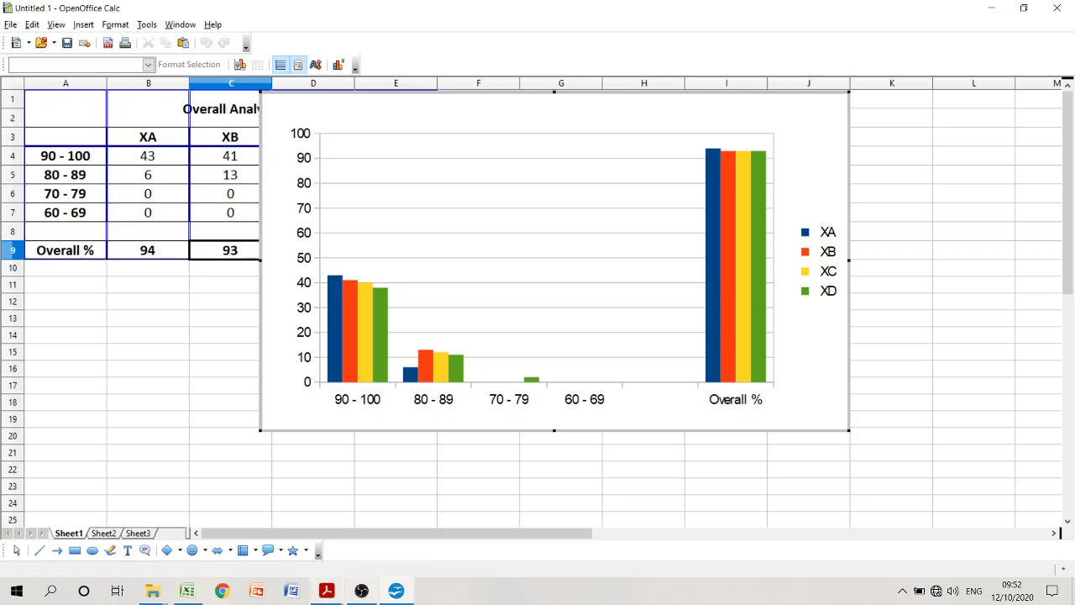
left_click(373, 597)
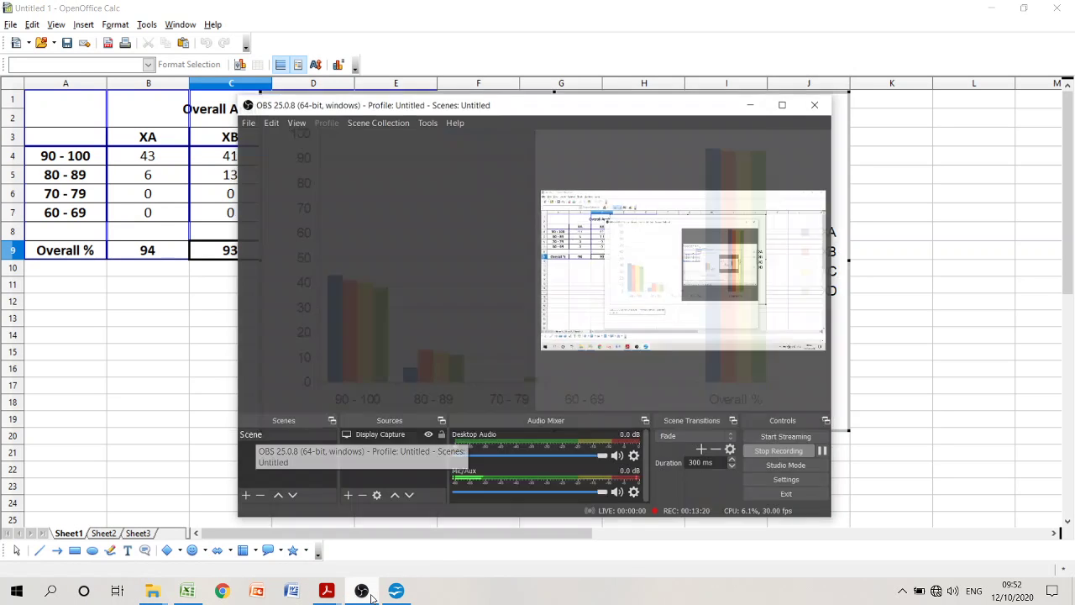
left_click(372, 596)
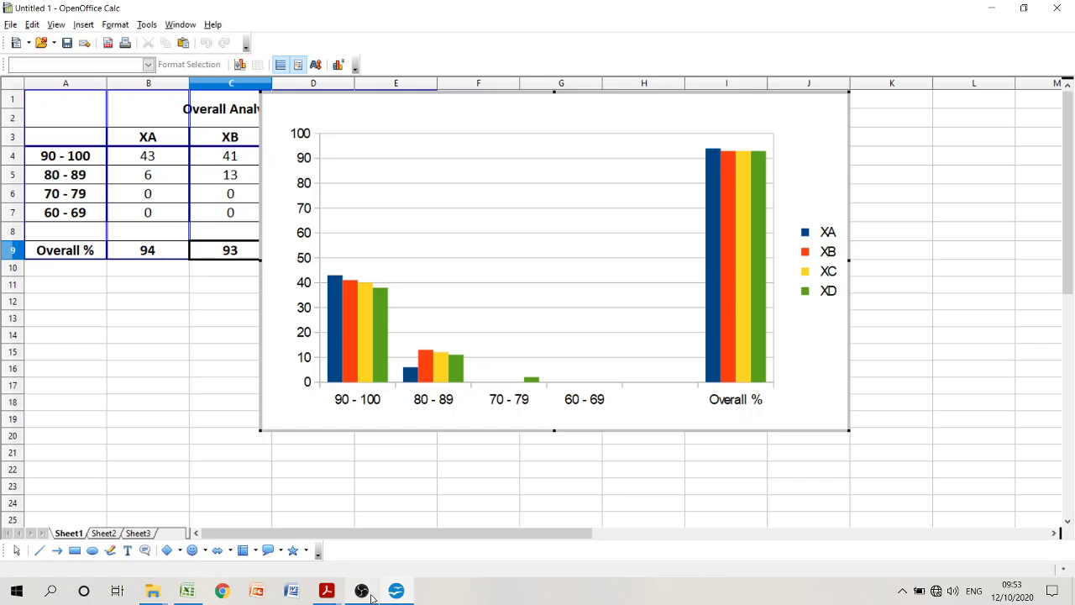
left_click(369, 594)
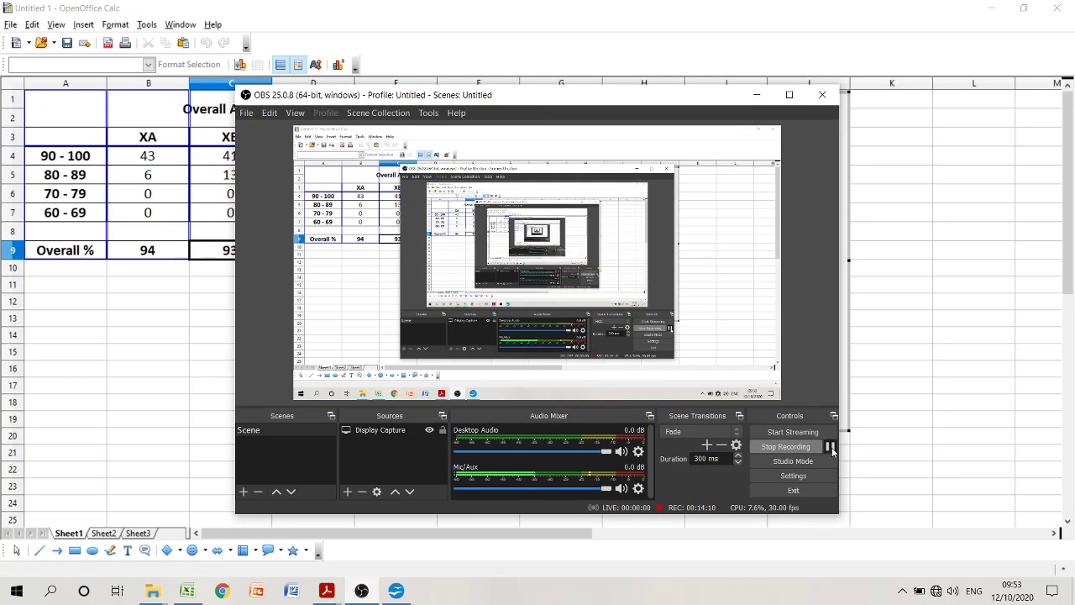
left_click(757, 95)
Start a new table on Sheet2 with the headers Item Name in A1 and Original Price in B1
left_click(172, 460)
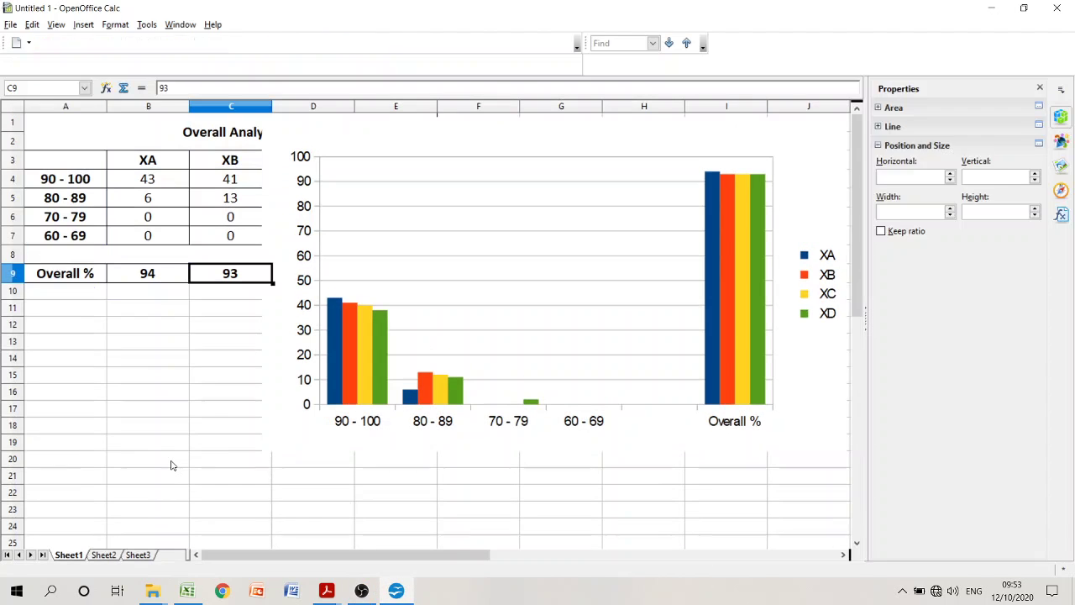
left_click(101, 556)
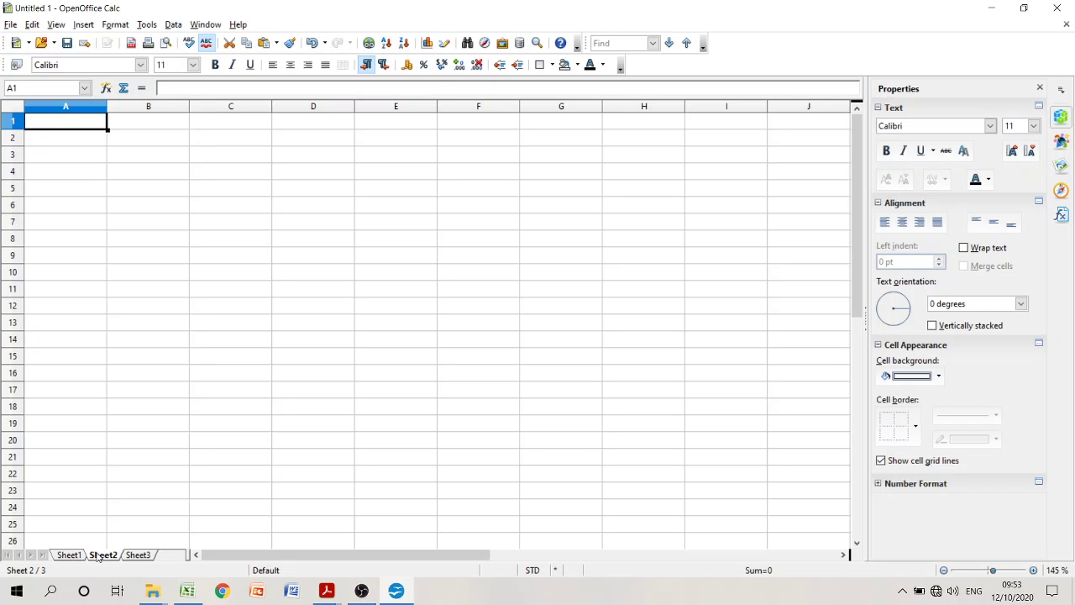
type("Item")
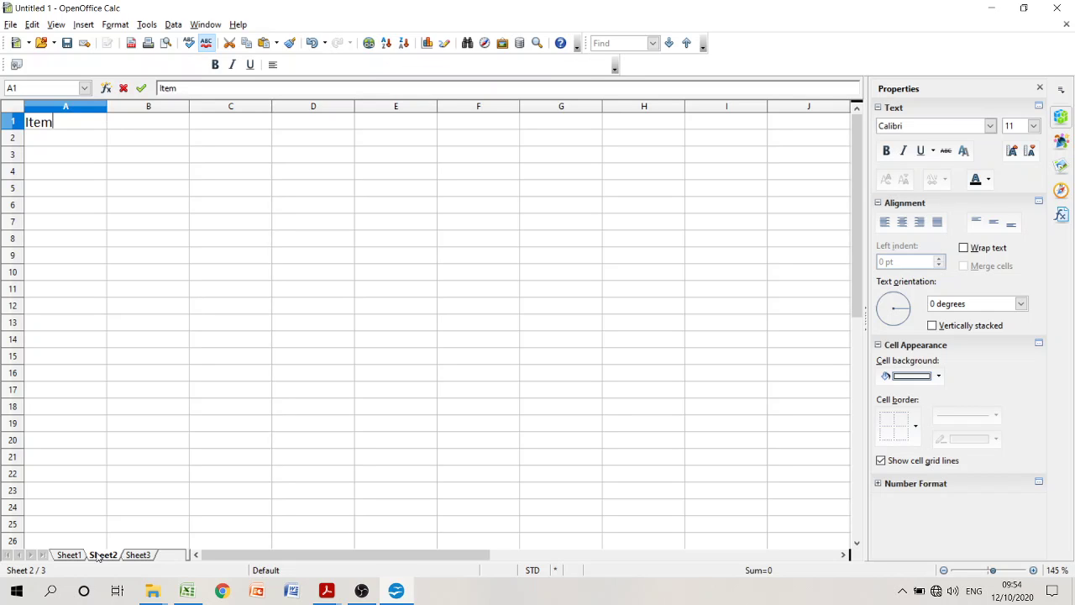
type(" Name")
key("Tab")
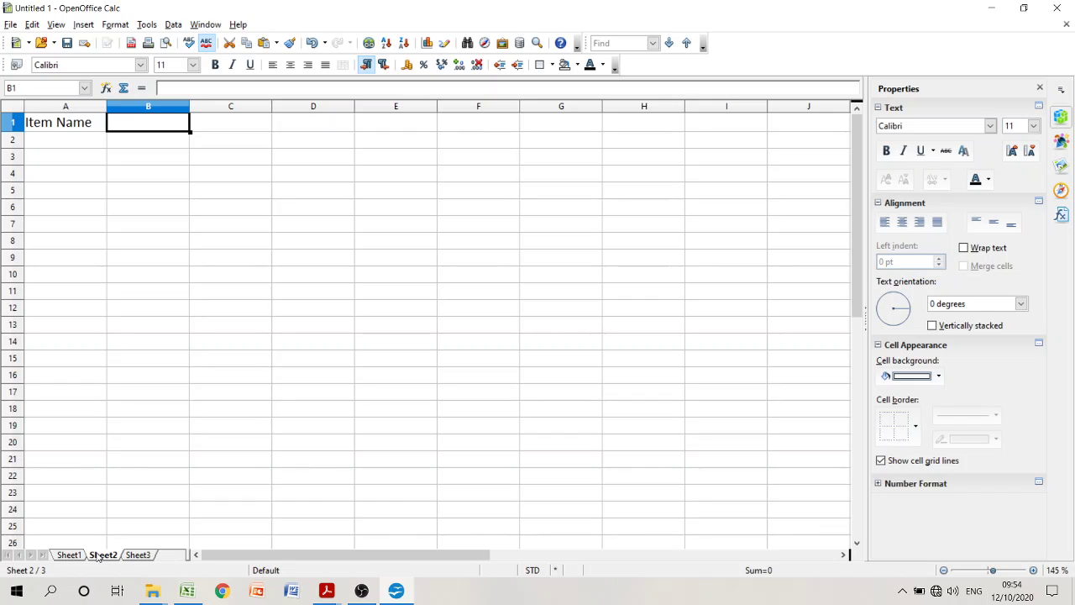
type("Original ")
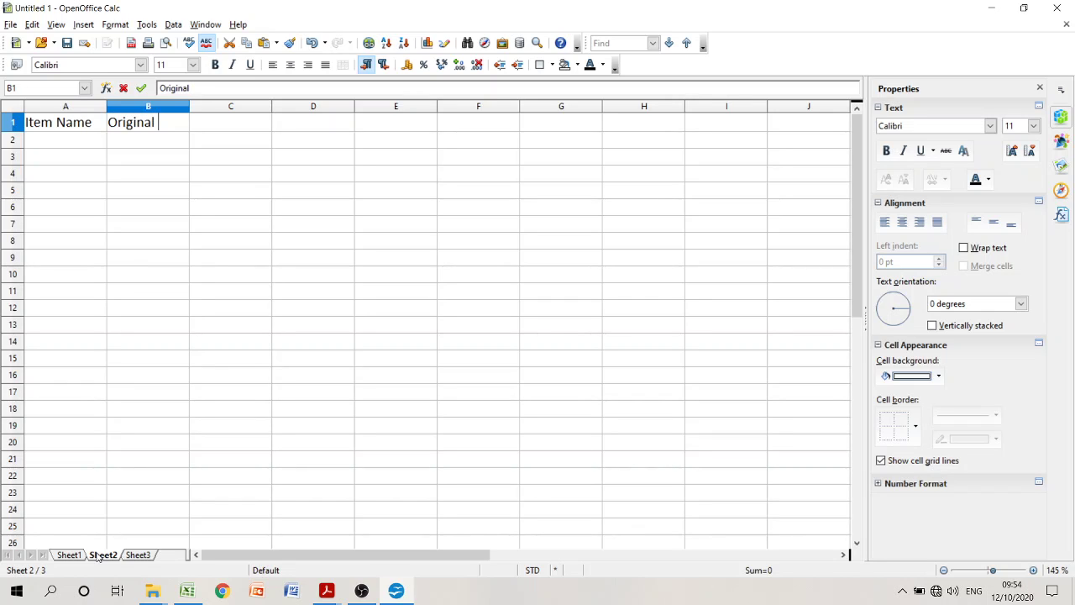
type("Price")
key("Tab")
Enter the headers Discount % in C1 and Selling Price in D1
type("Dico")
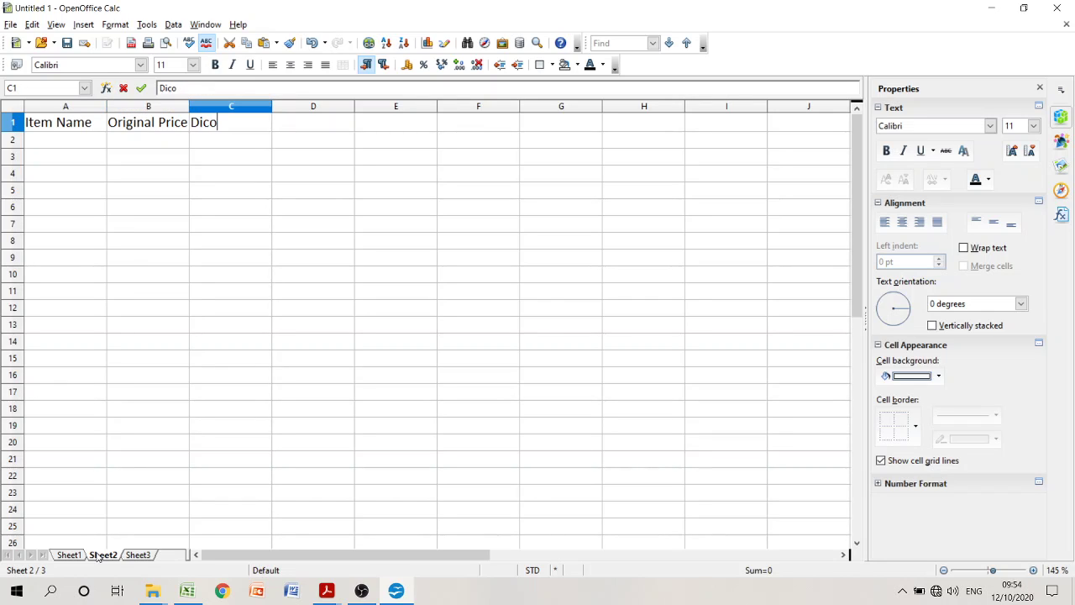
type("unt")
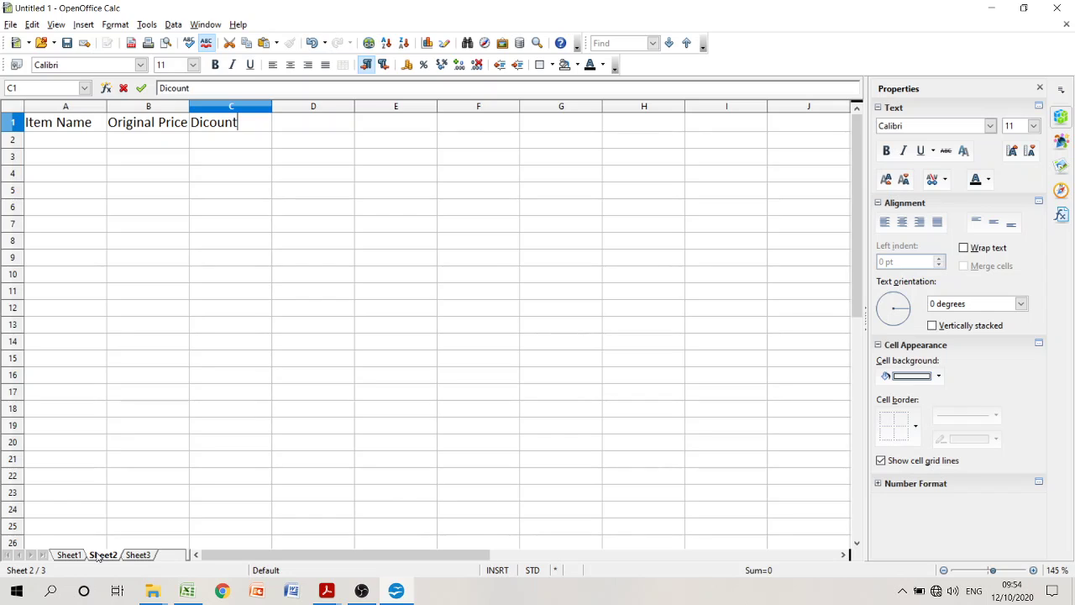
type(" %")
key("Tab")
type("Sel")
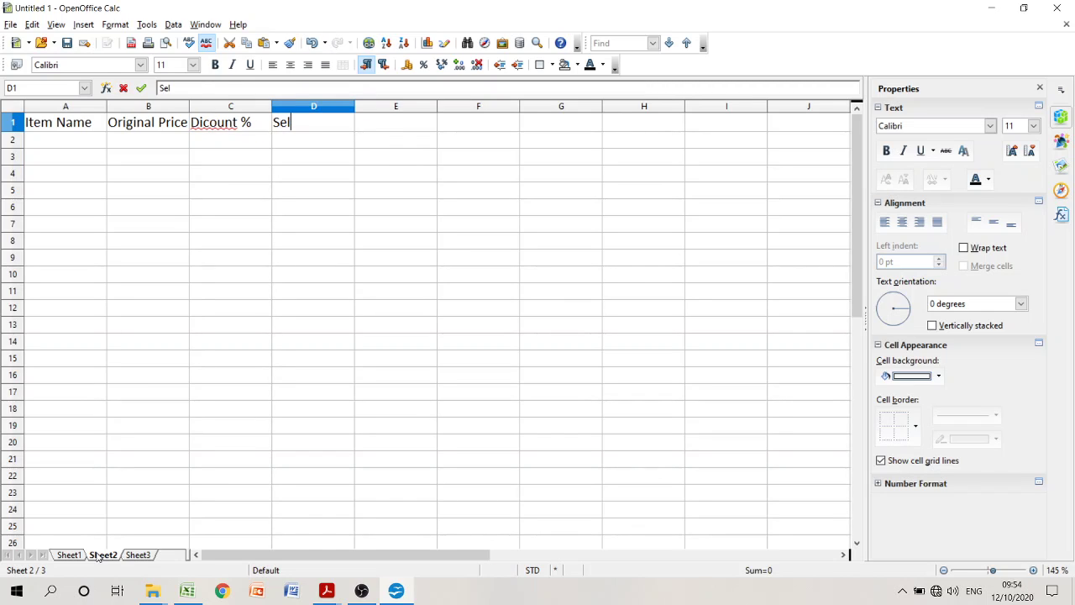
type("ling Price")
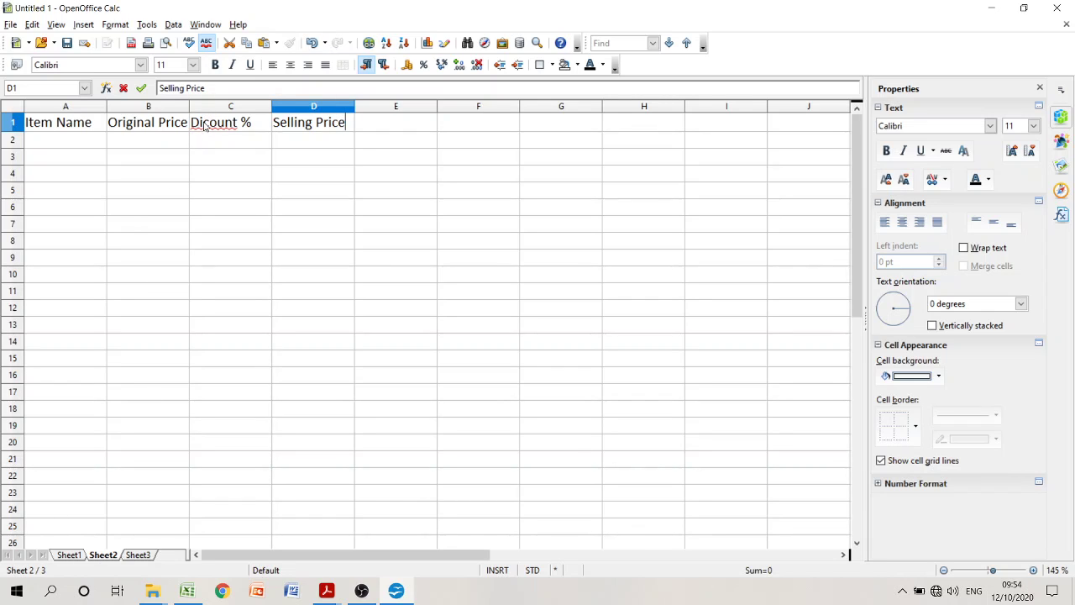
double_click(203, 122)
type("s")
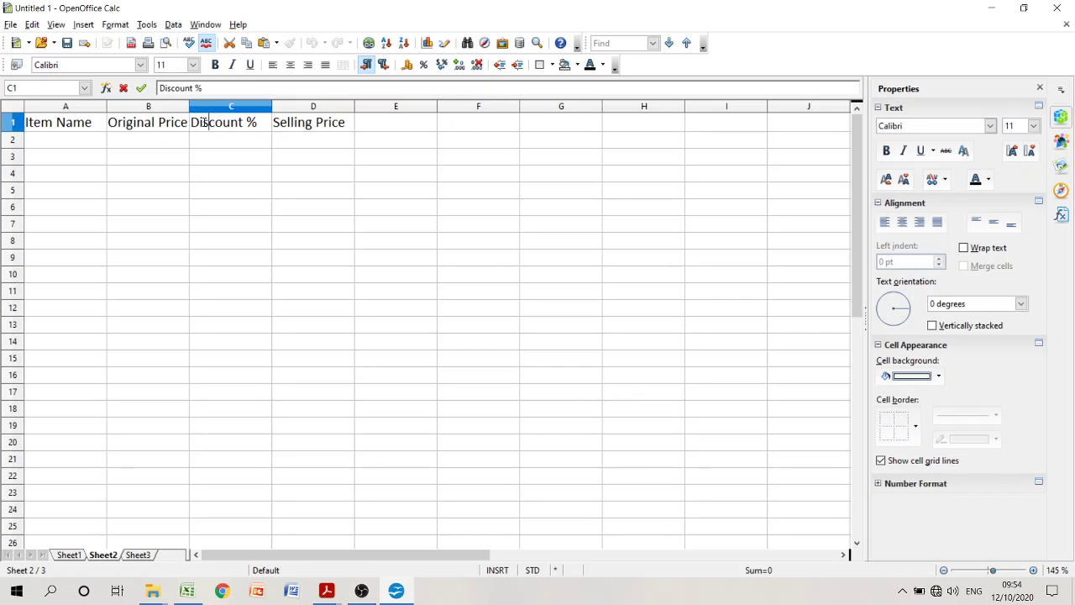
List the items Table, Chair, Bed, Sofa and table Round in cells A2 to A6
left_click(47, 140)
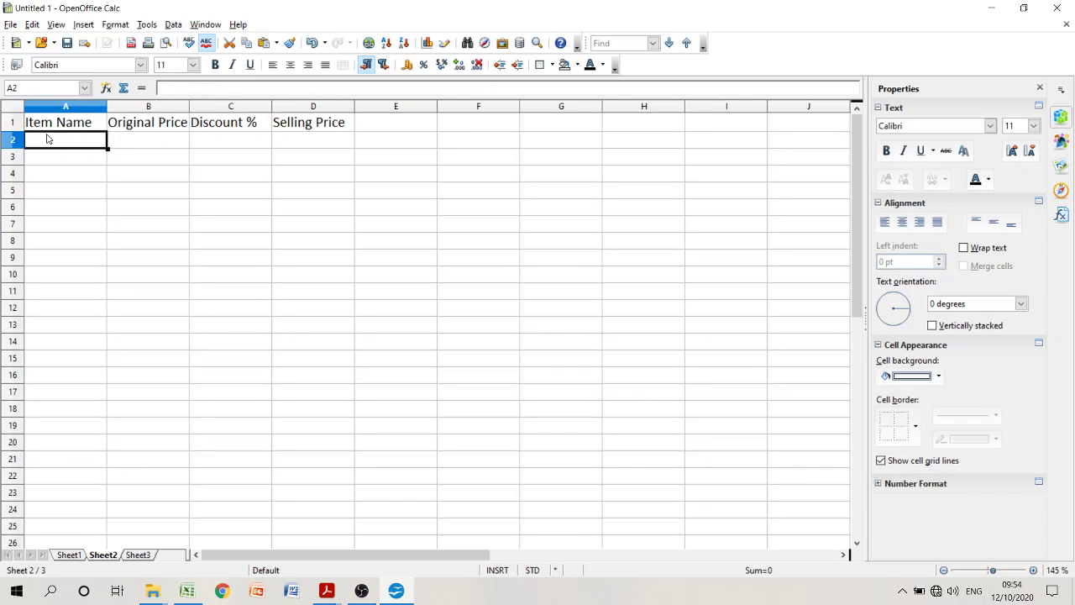
double_click(42, 138)
type("Table")
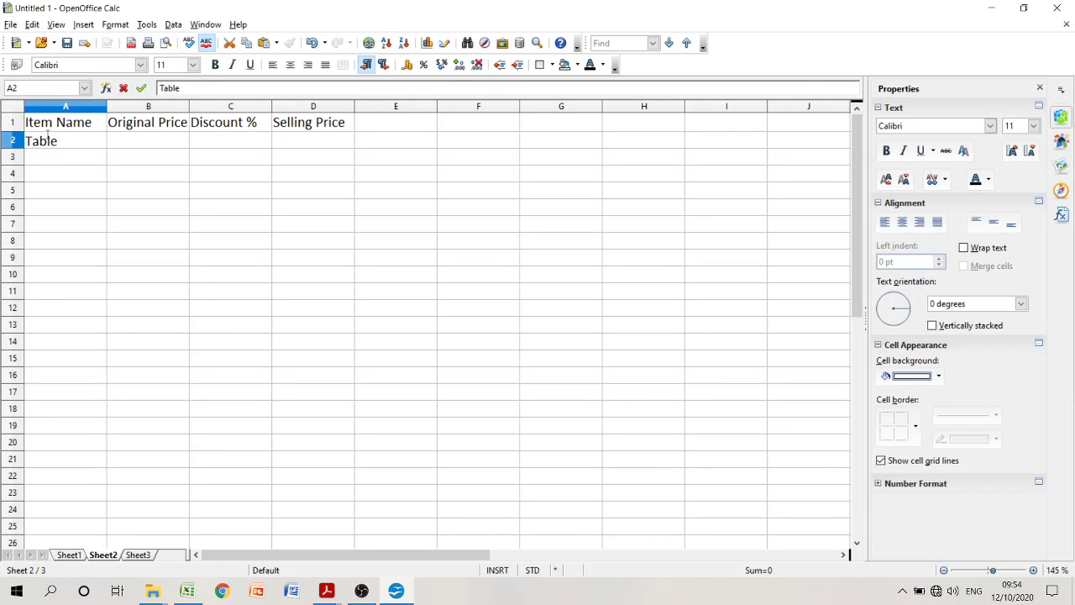
key("Return")
type("Chair")
key("Return")
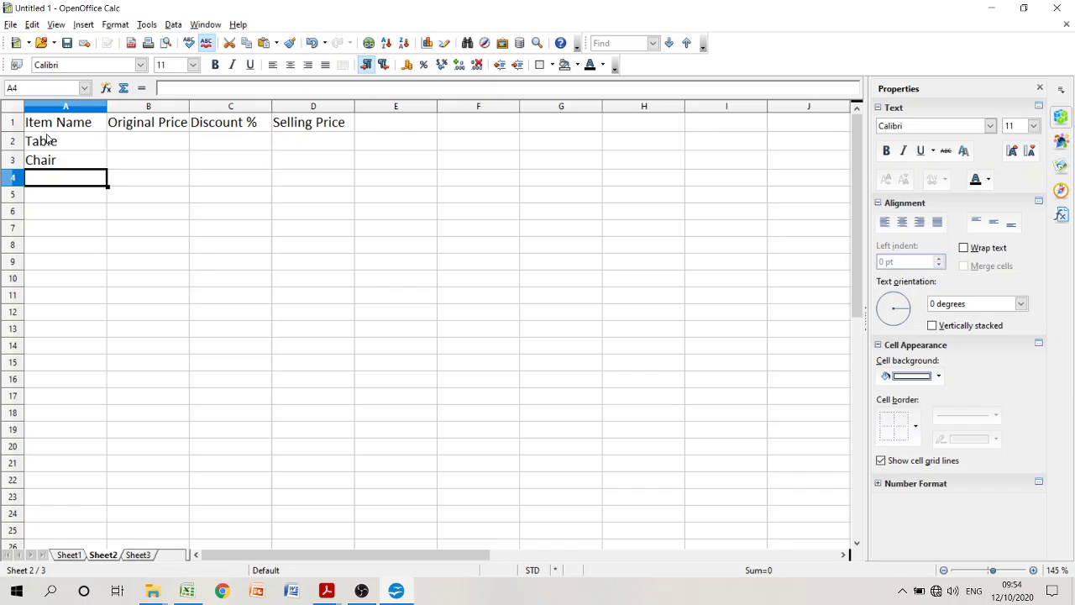
type("Bed")
key("Return")
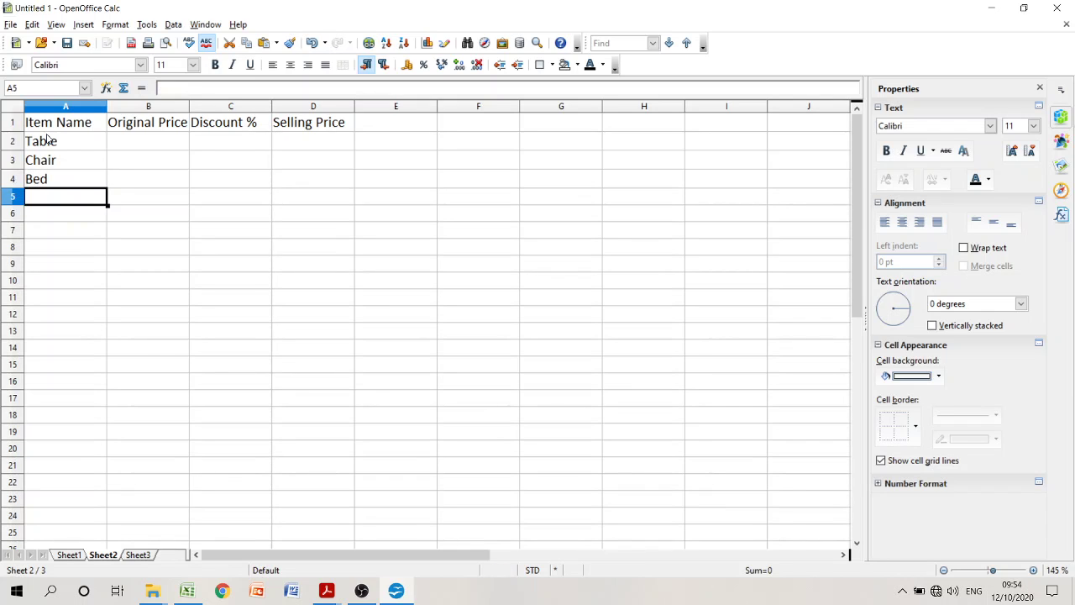
type("Bed")
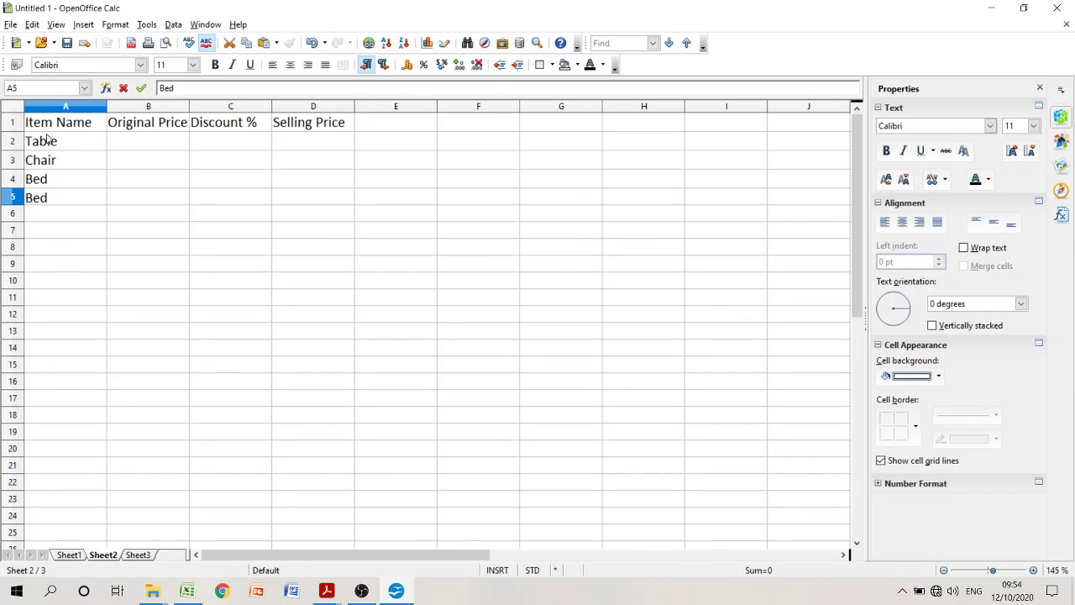
key("BackSpace")
key("BackSpace")
key("BackSpace")
type("Sofa")
key("Return")
type("table Round")
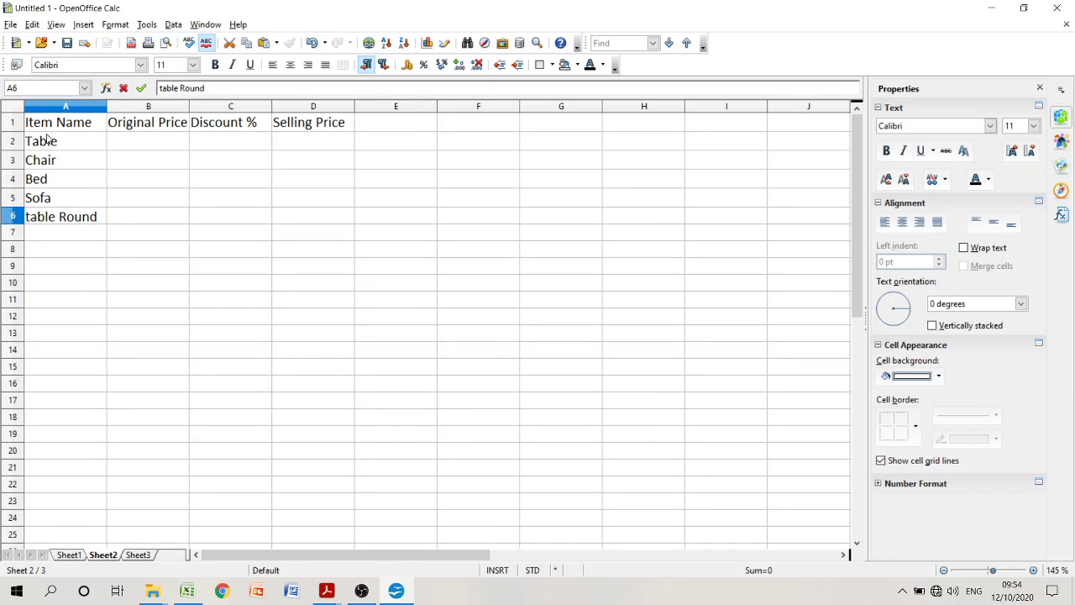
Fill the Original Price column in B2:B6 with 2900, 2500, 4000, 7000 and 8000
left_click(150, 147)
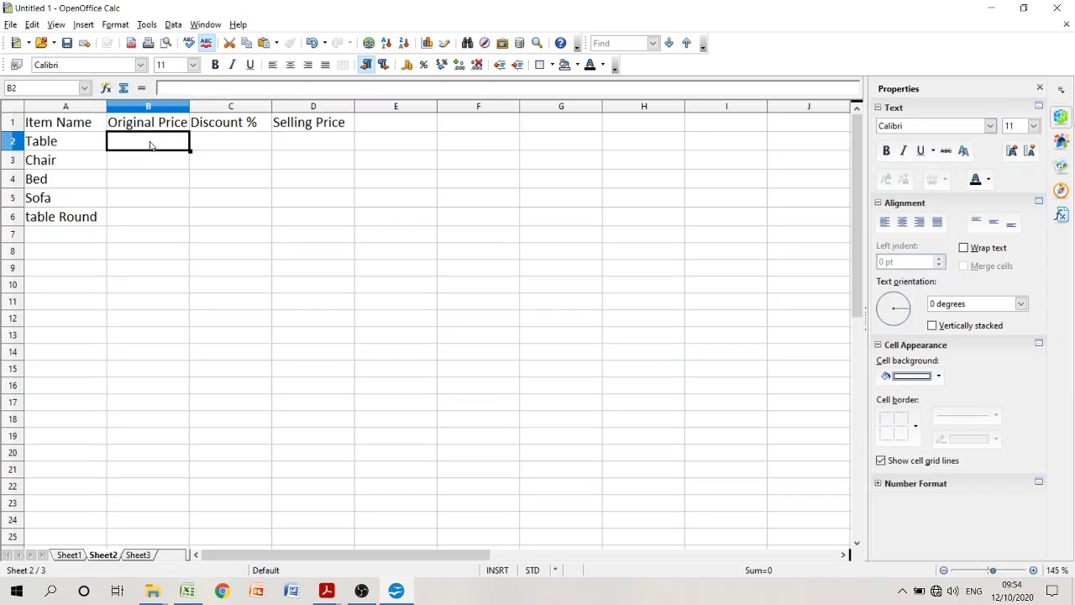
type("2900")
key("Return")
type("2500")
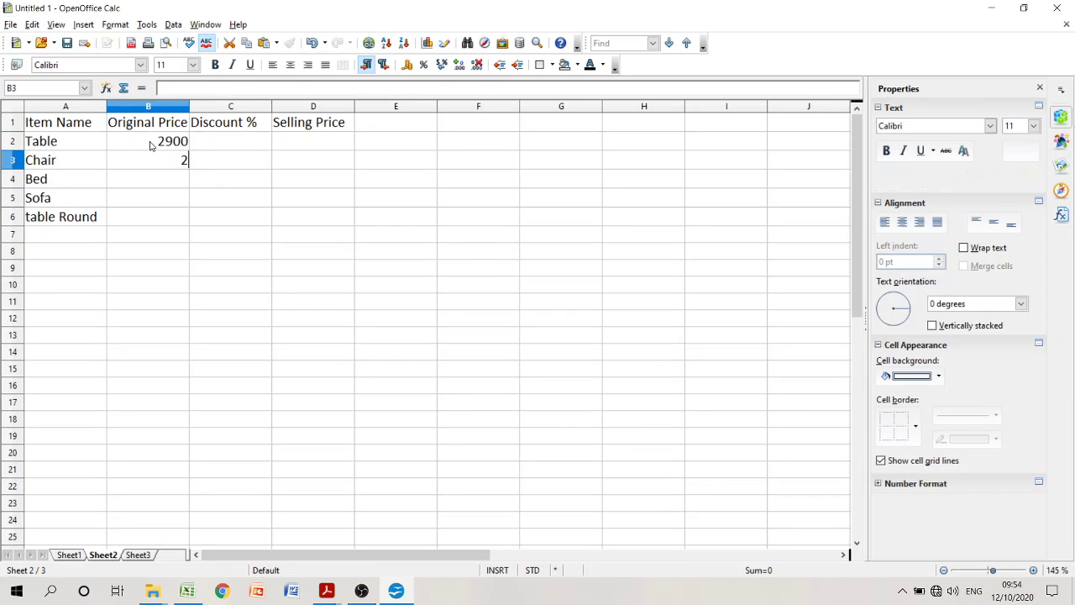
key("Return")
type("4000")
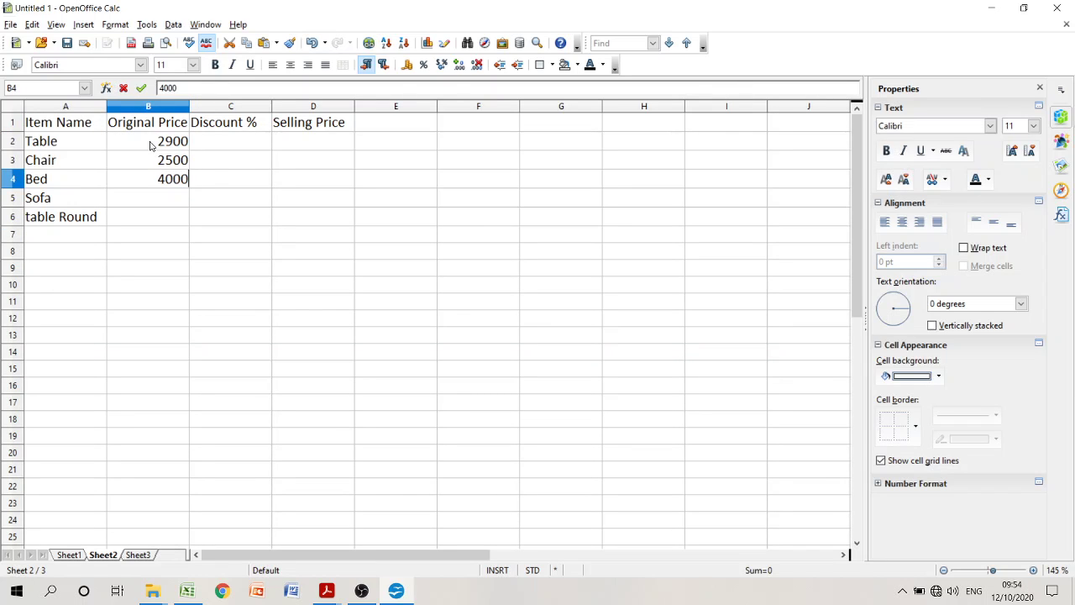
key("Return")
type("7000")
key("Return")
type("8000")
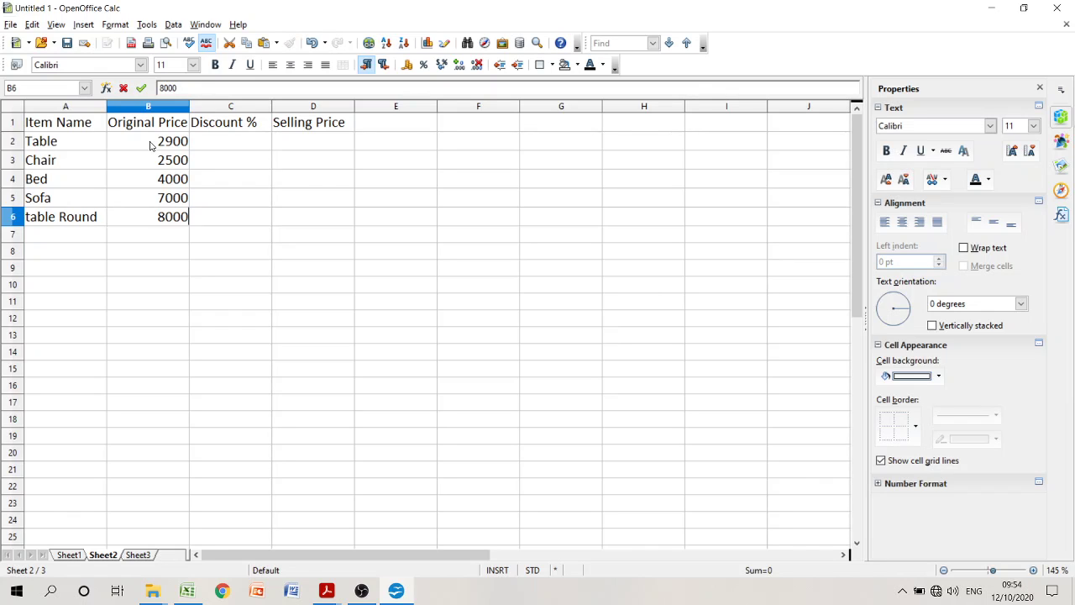
key("Return")
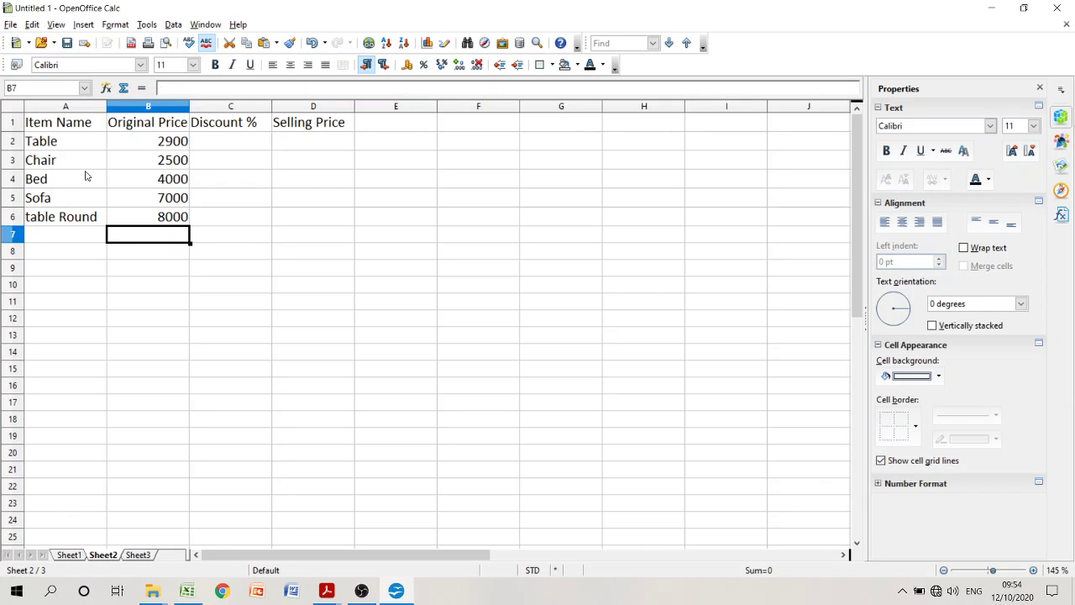
Capitalize the item name in A6 so it reads Table Round
double_click(33, 216)
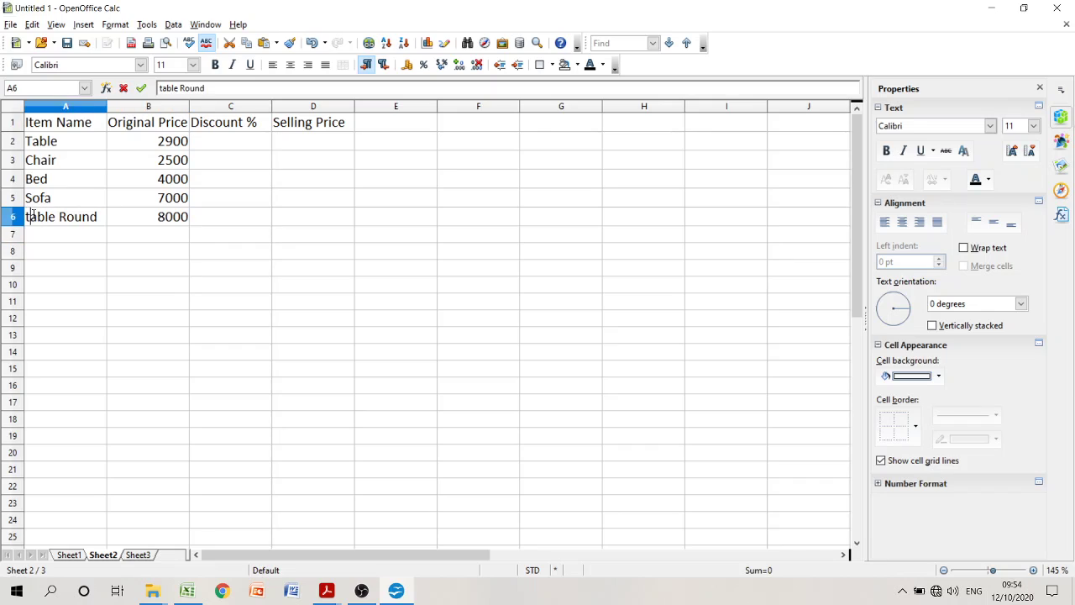
key("BackSpace")
type("T")
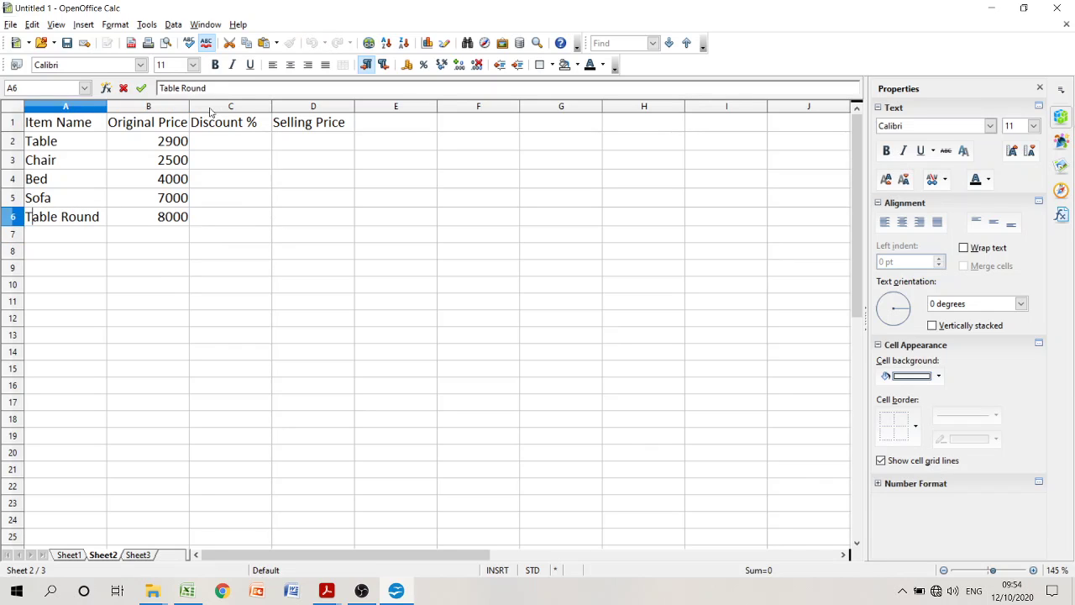
Fill the Discount % column in C2:C6 with 10, 8, 12, 12 and 12
left_click(220, 143)
type("10")
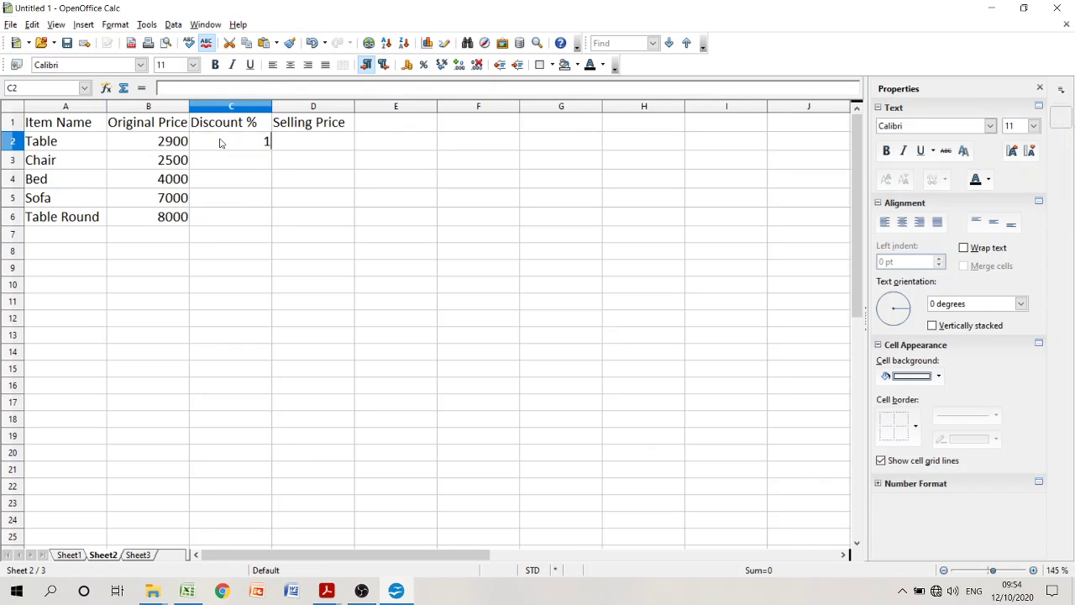
key("Return")
type("8")
key("Return")
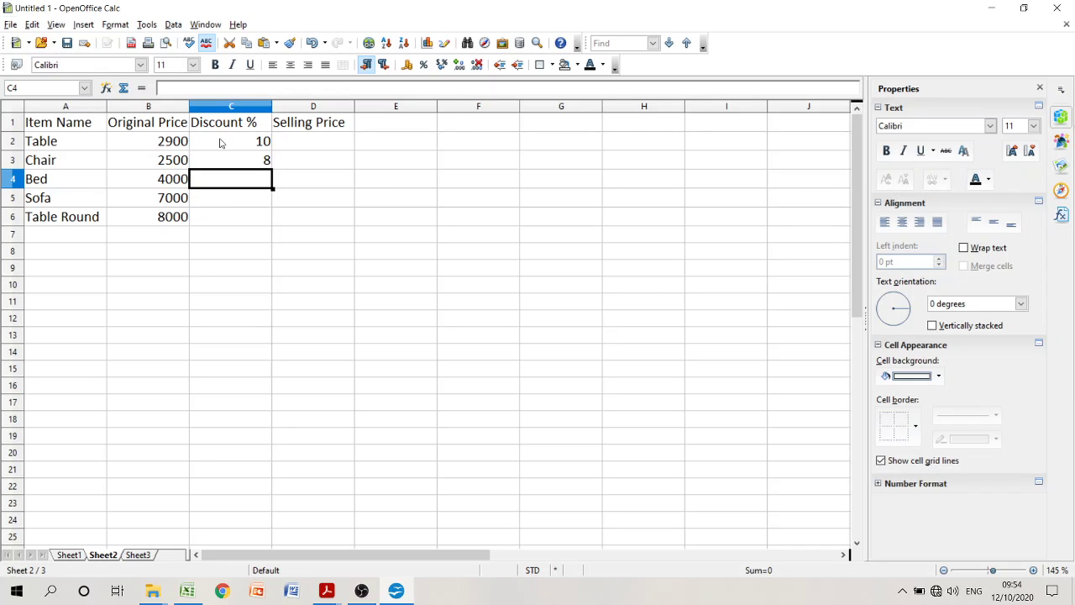
type("12")
key("Return")
type("12")
key("Return")
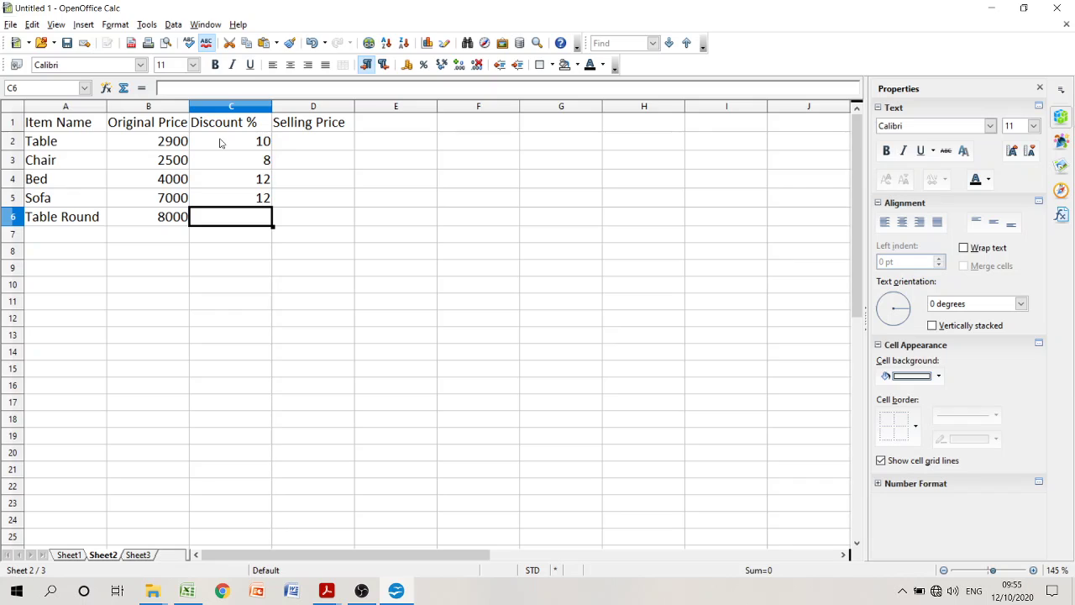
type("12")
key("Return")
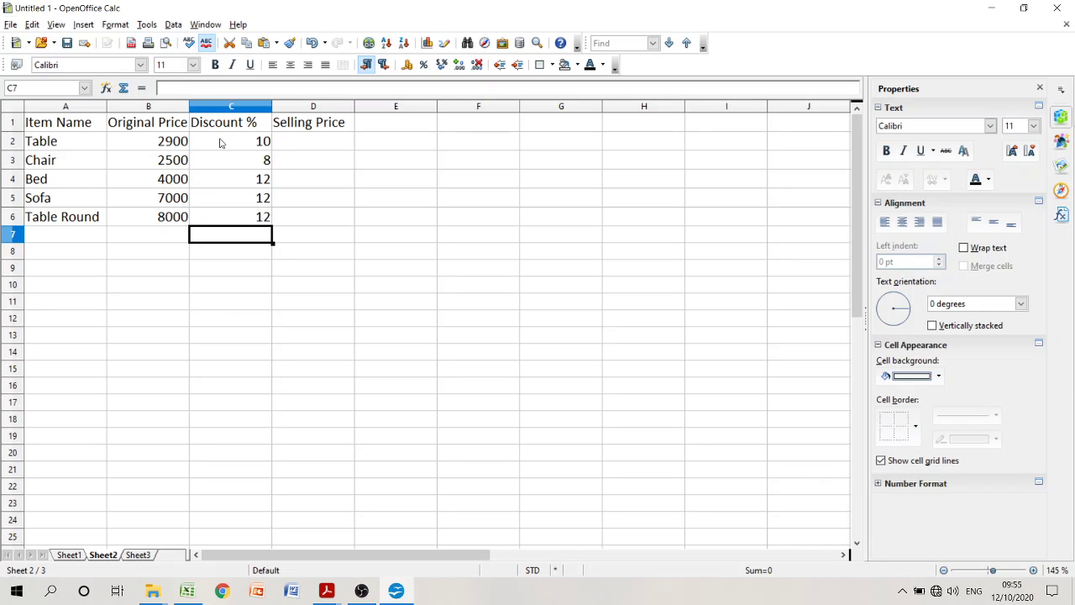
left_click(301, 145)
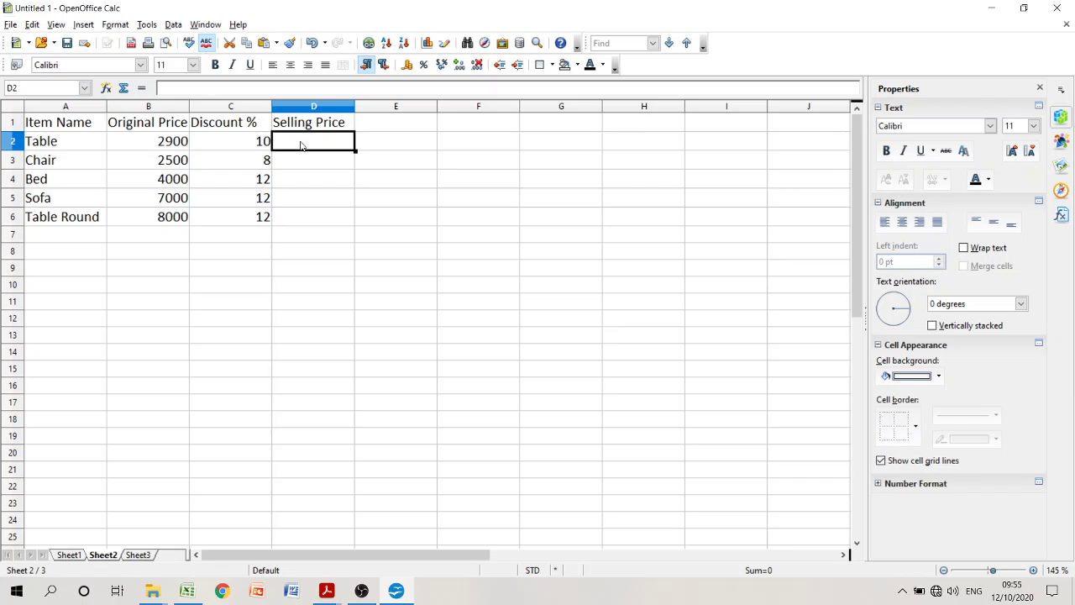
type("=")
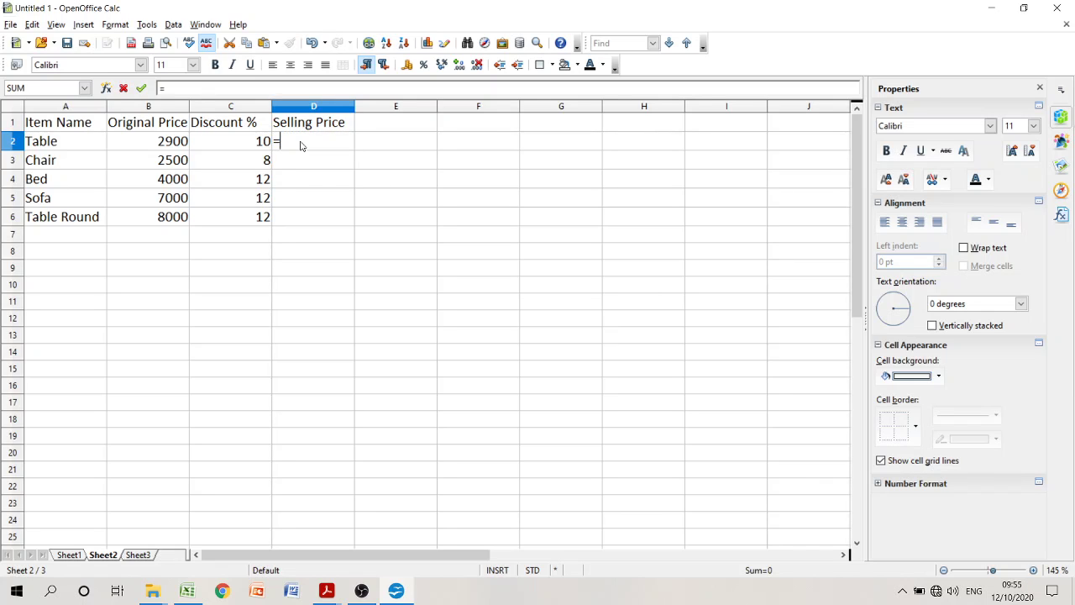
left_click(263, 340)
key("BackSpace")
key("BackSpace")
key("BackSpace")
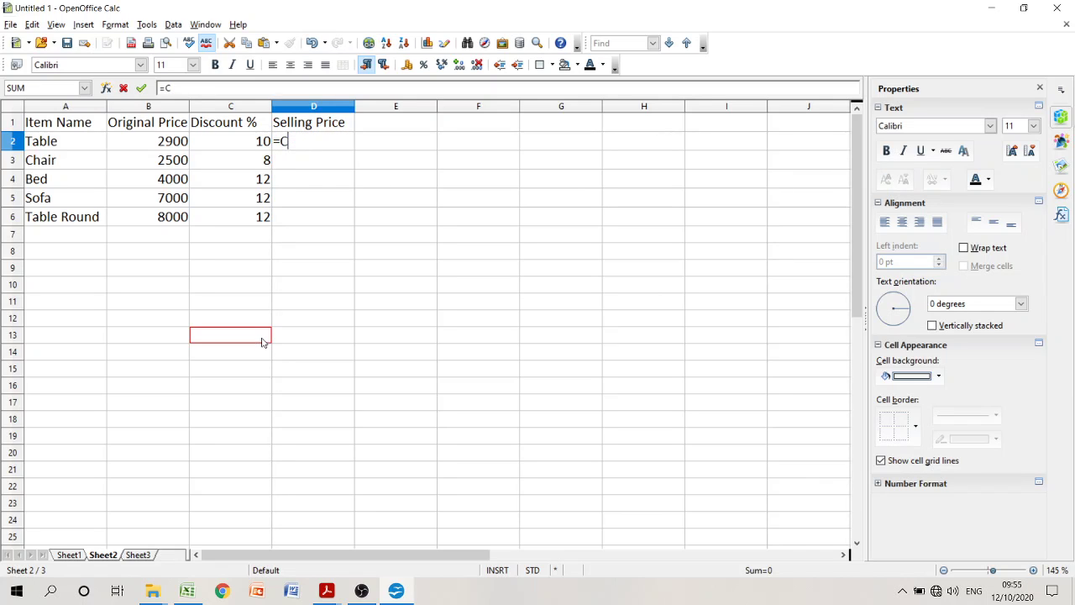
key("BackSpace")
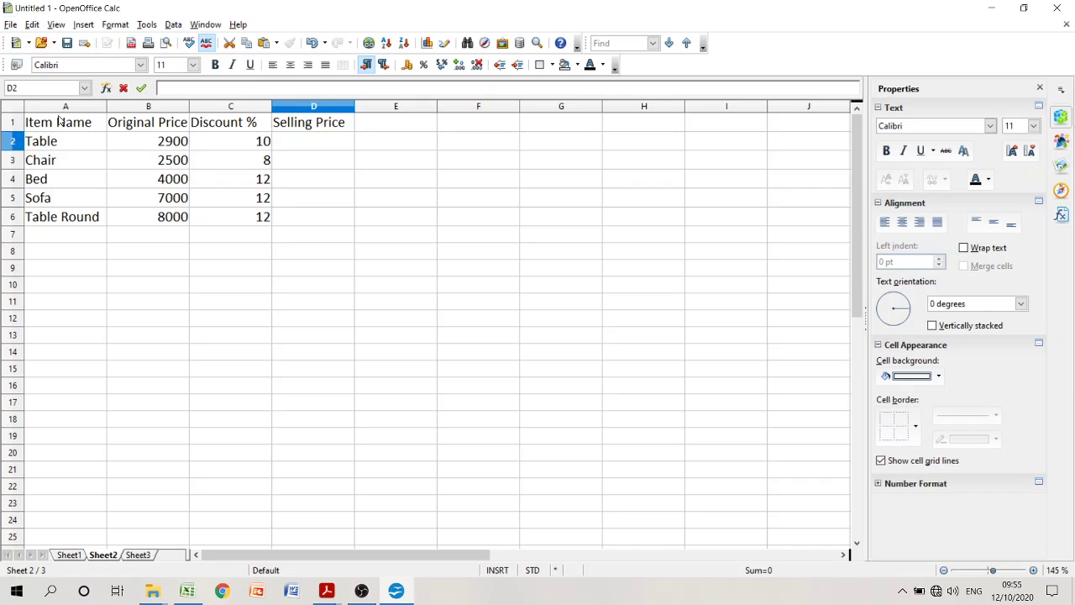
Apply borders around and between all cells of the item table A1:D6
left_click_drag(59, 122, 307, 220)
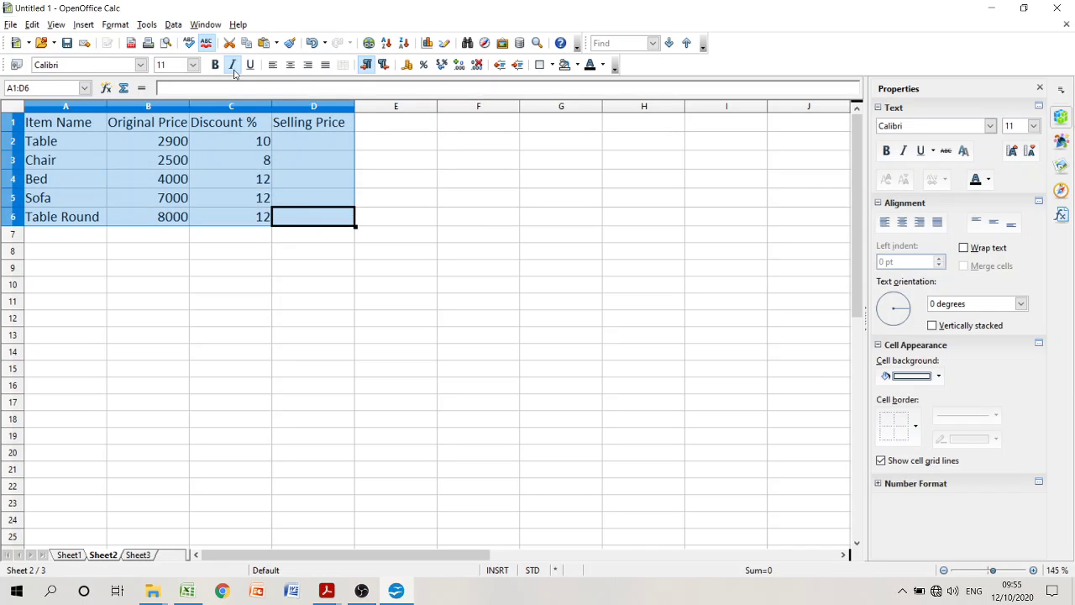
left_click(552, 65)
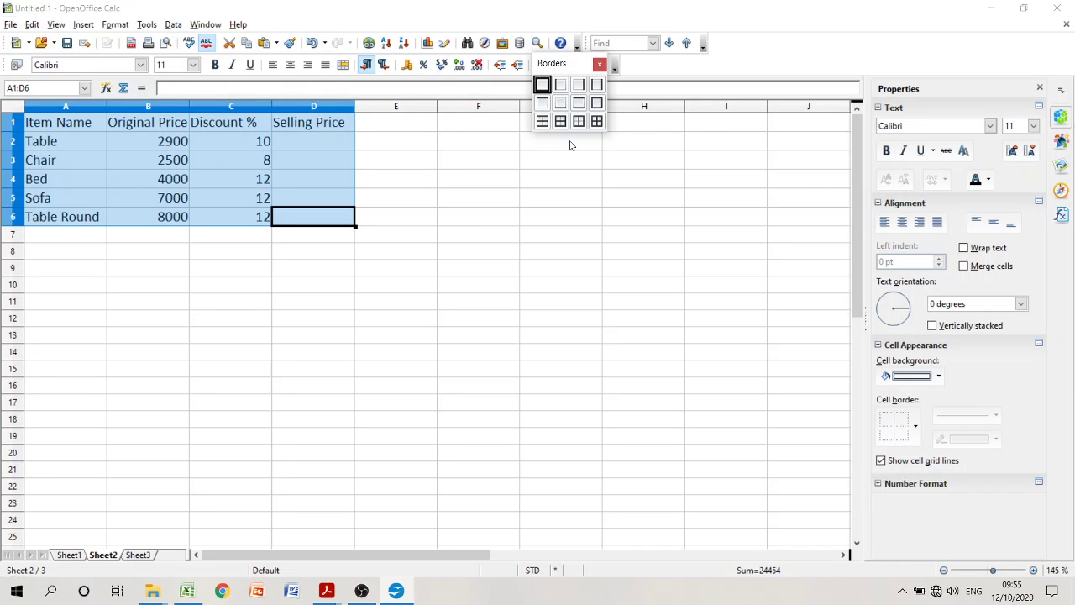
left_click(596, 122)
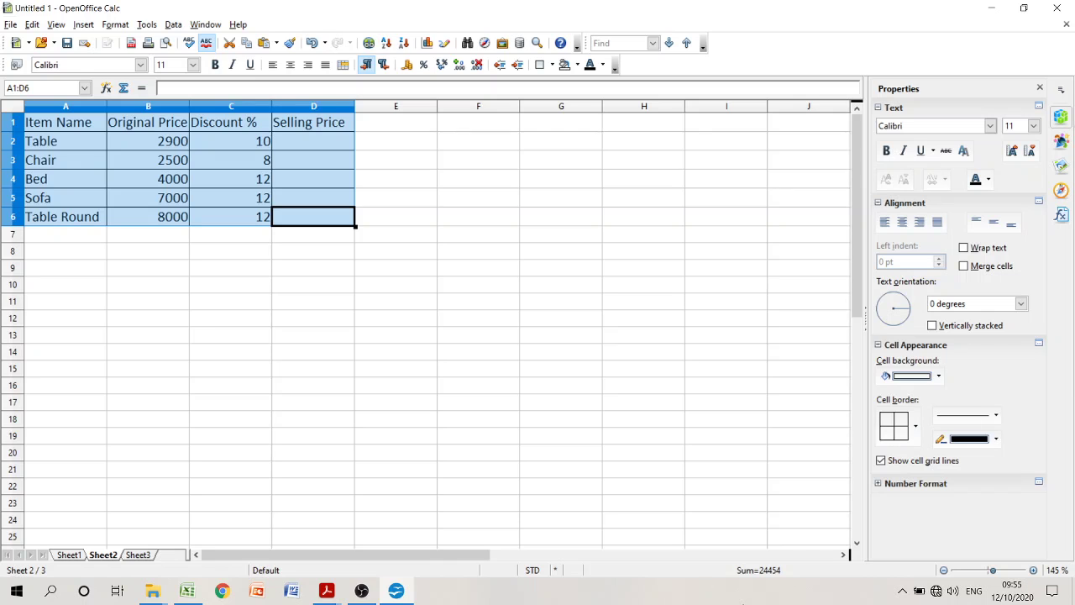
left_click(1033, 571)
left_click(1033, 571)
left_click(1034, 571)
left_click(1033, 570)
left_click(1033, 571)
left_click(1033, 570)
left_click(1033, 571)
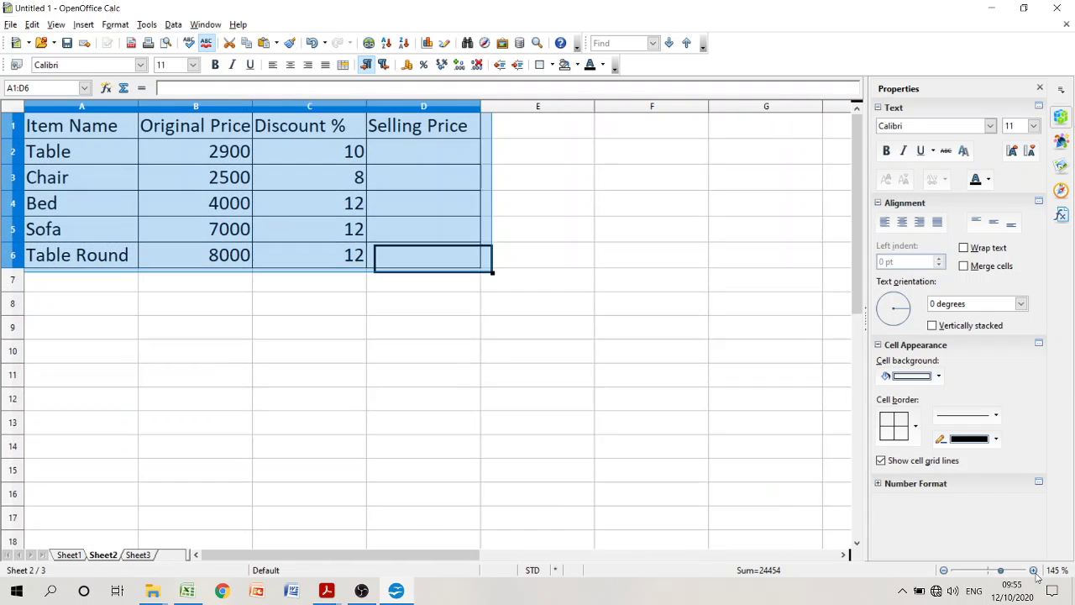
Enter the formula =B2-B2*C2/100 in D2 to calculate the Table item's selling price
left_click(1034, 570)
left_click(441, 146)
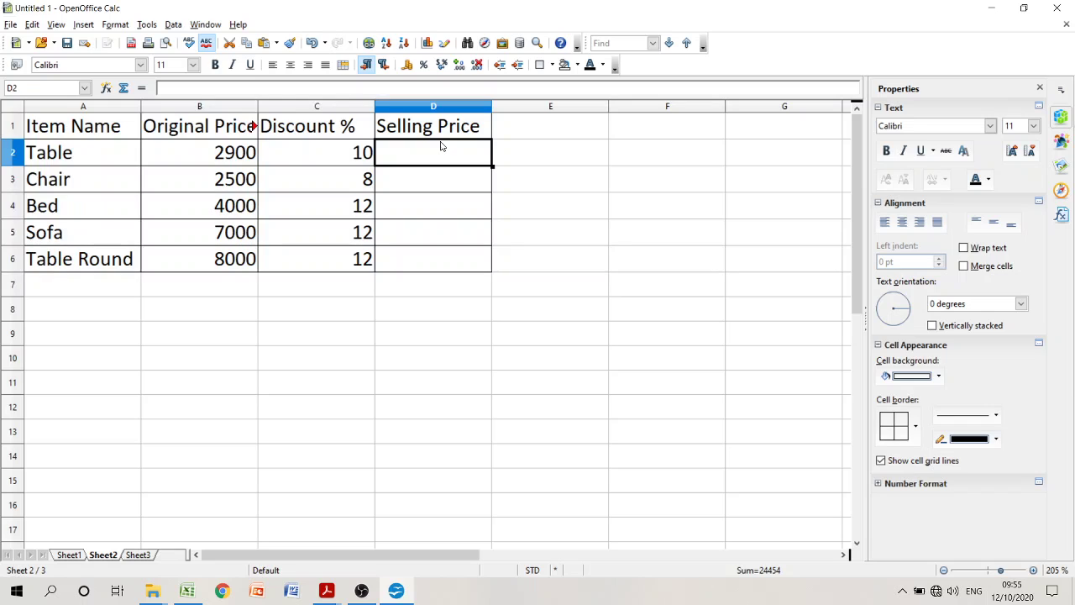
type("=")
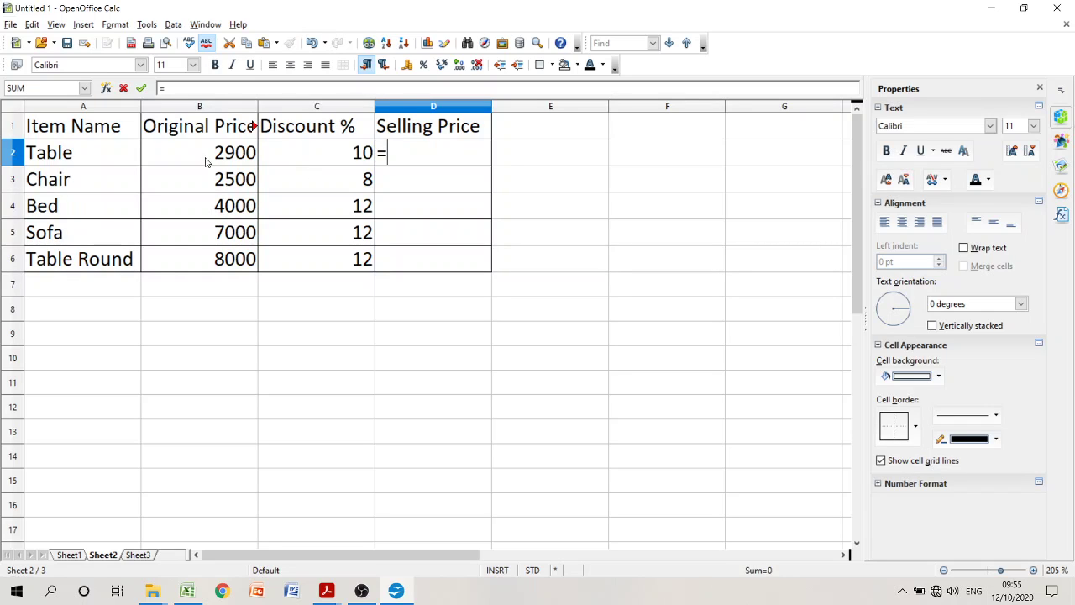
left_click(206, 160)
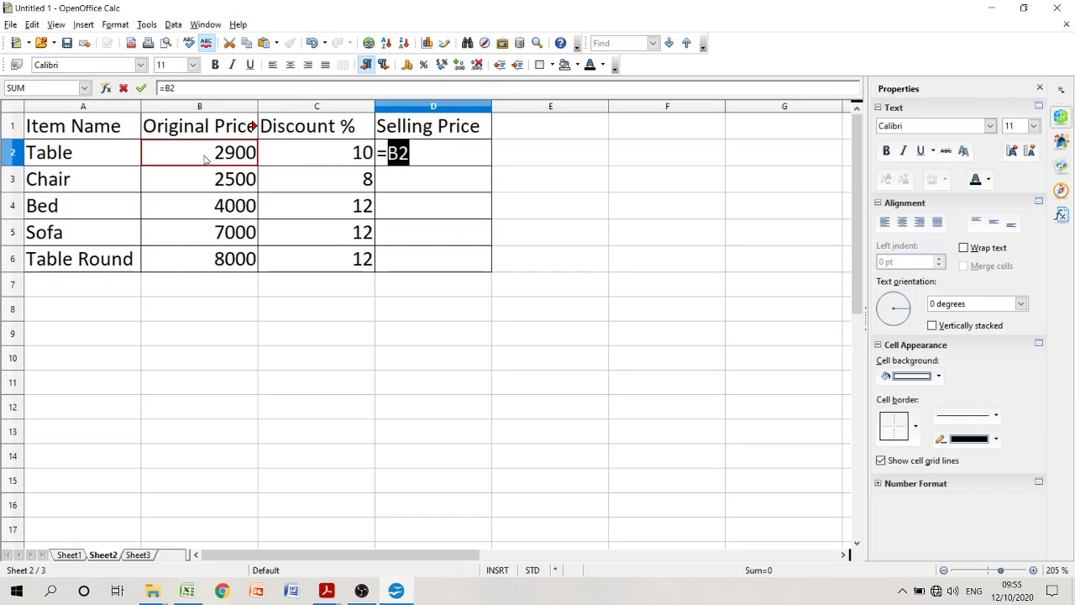
key("Right")
key("Left")
type("-")
left_click(204, 159)
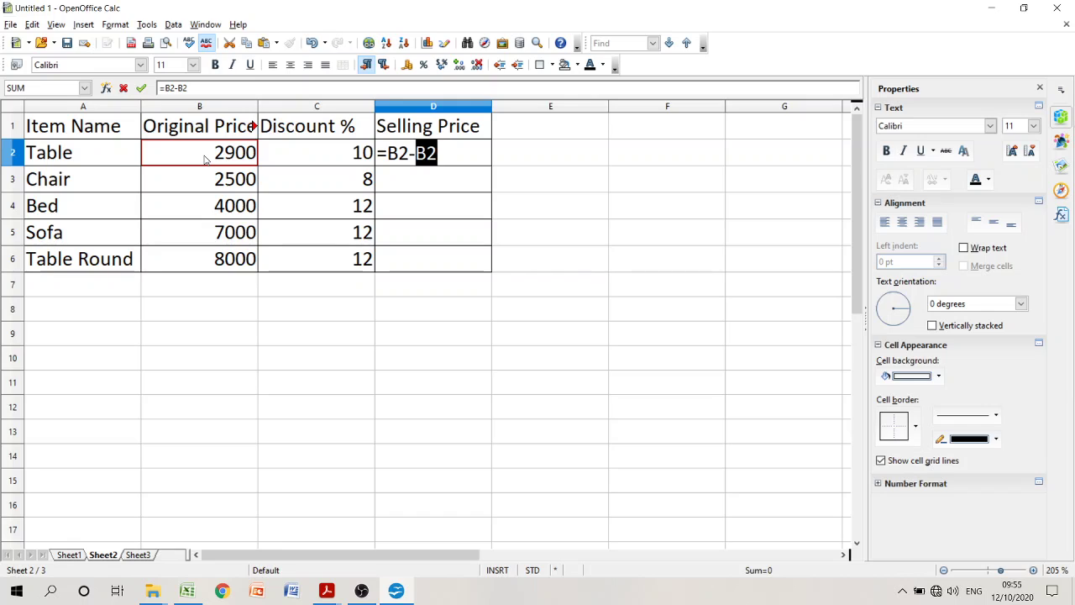
type("*")
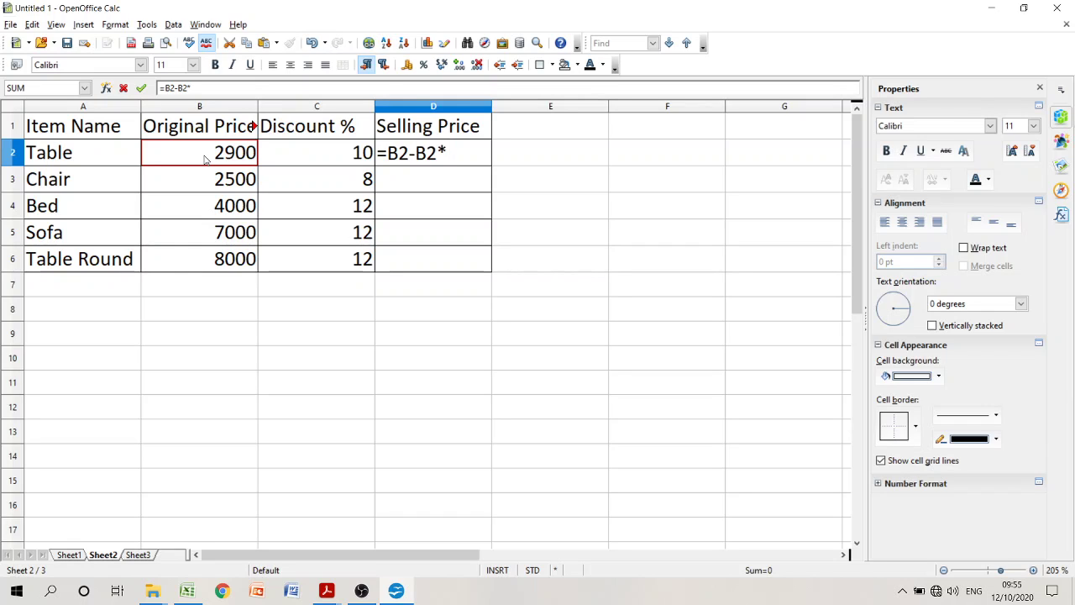
left_click(329, 164)
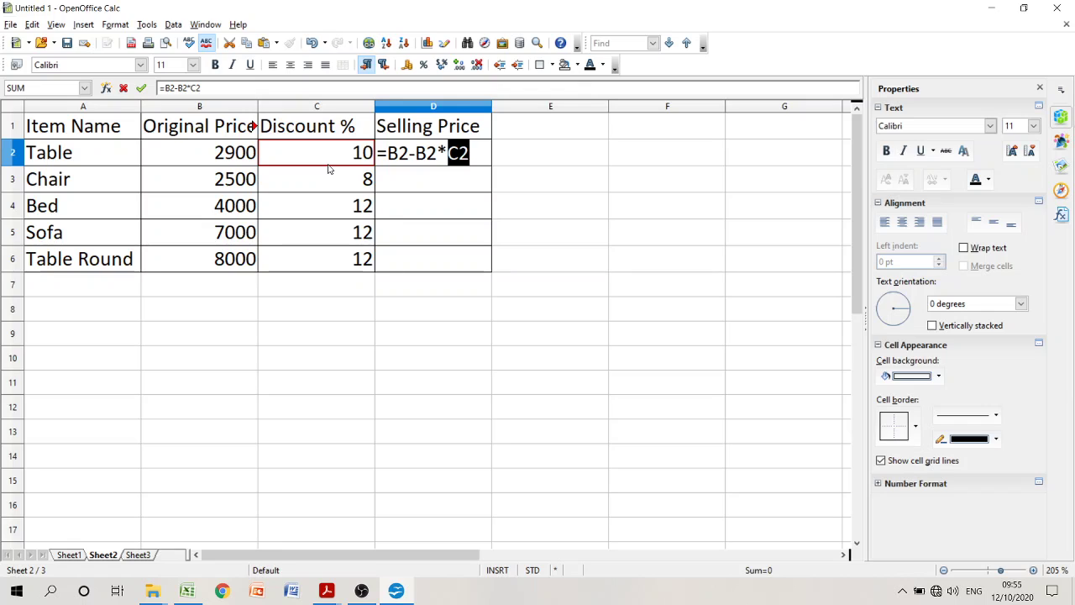
type("/100")
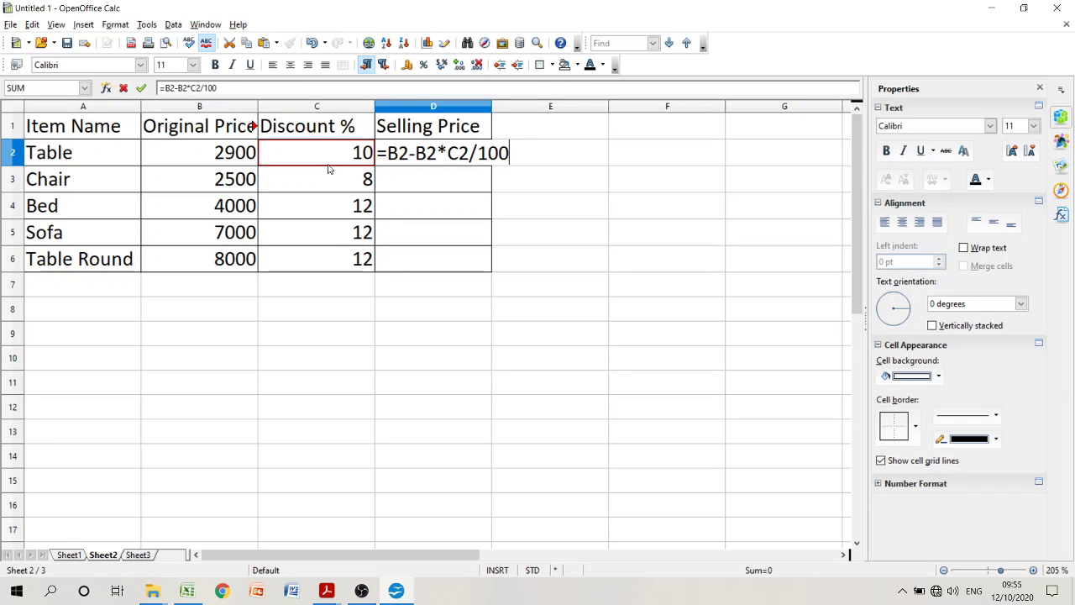
key("Return")
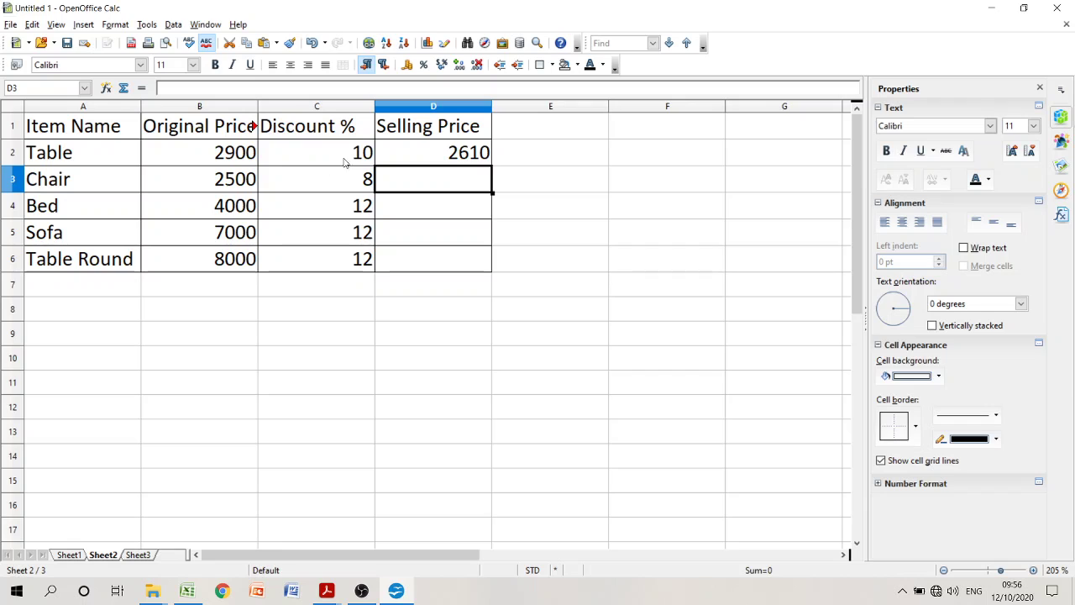
Examine the parts of the selling price formula in D2, leaving the formula as it is
left_click(452, 154)
double_click(451, 154)
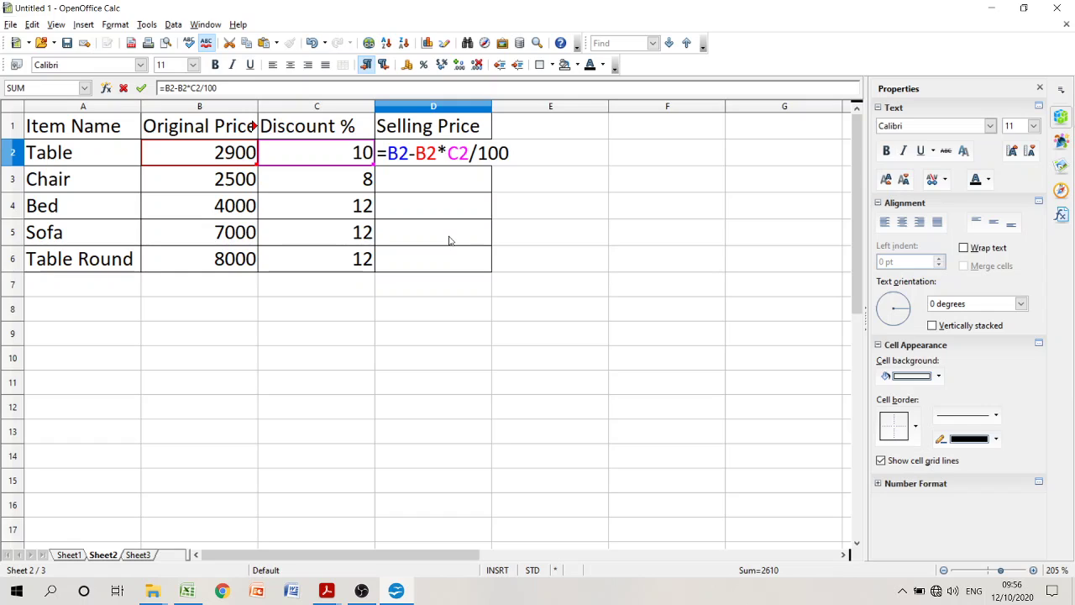
key("Left")
key("Left")
key("Left")
key("Left")
key("Left")
key("Left")
left_click_drag(387, 153, 416, 155)
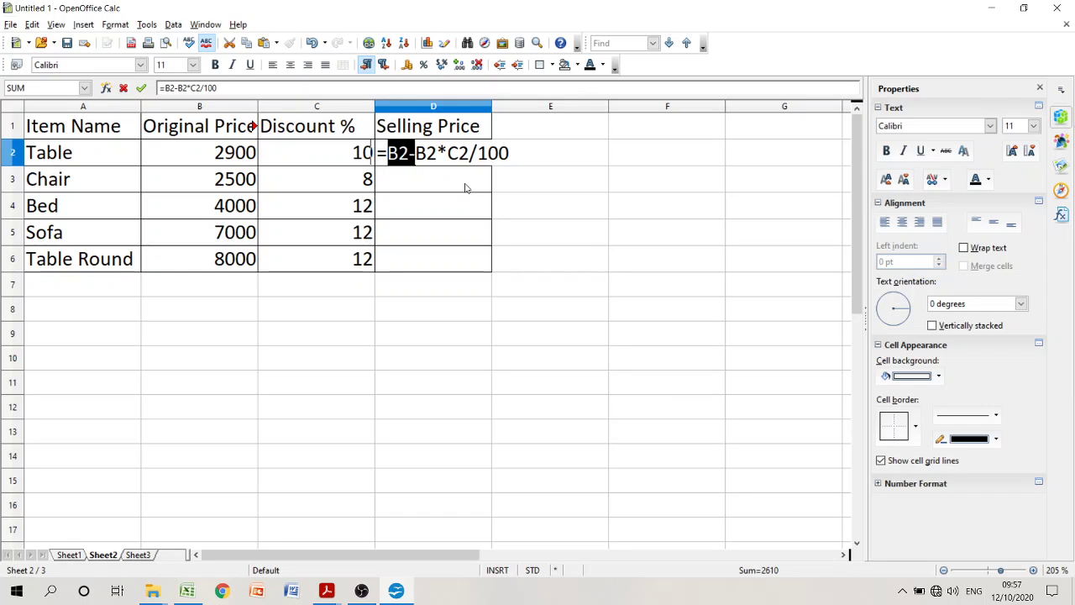
key("Return")
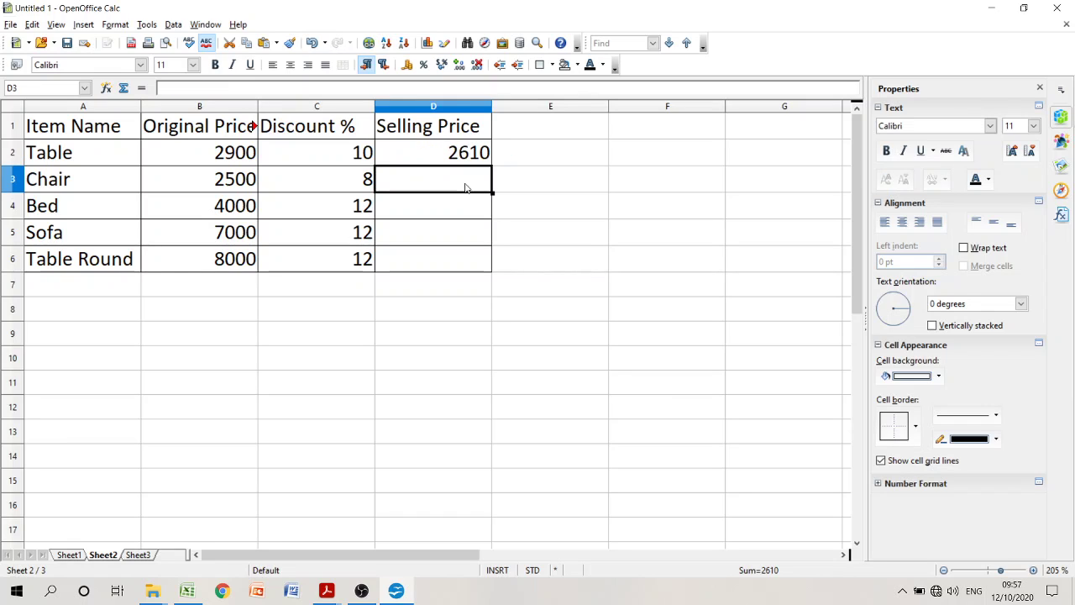
Fill the selling price formula from D2 down through D6 and check the cells in rows 2 and 3
left_click(455, 155)
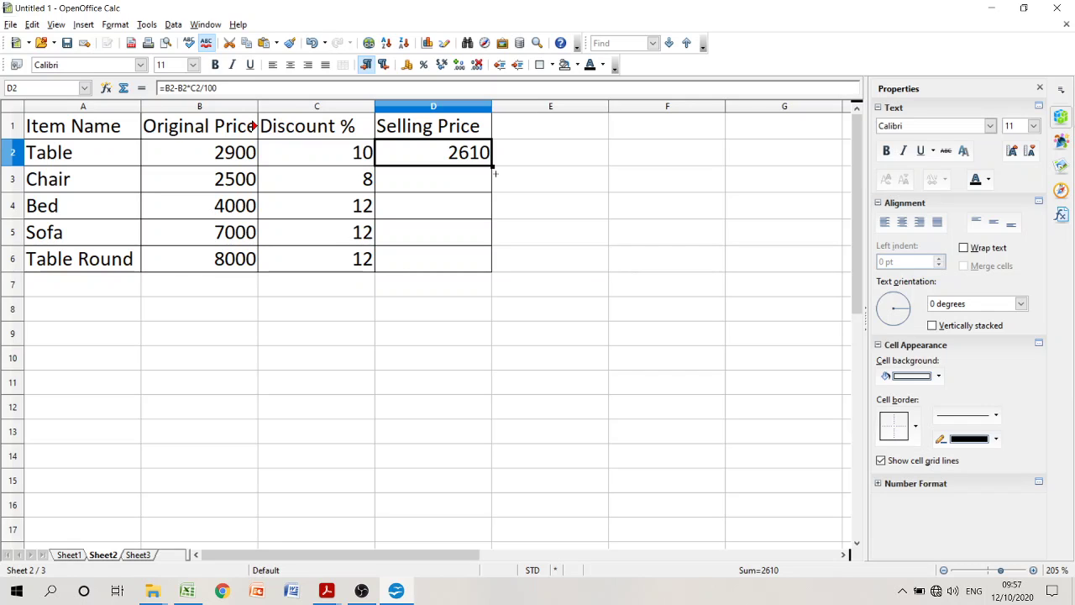
left_click_drag(496, 174, 492, 273)
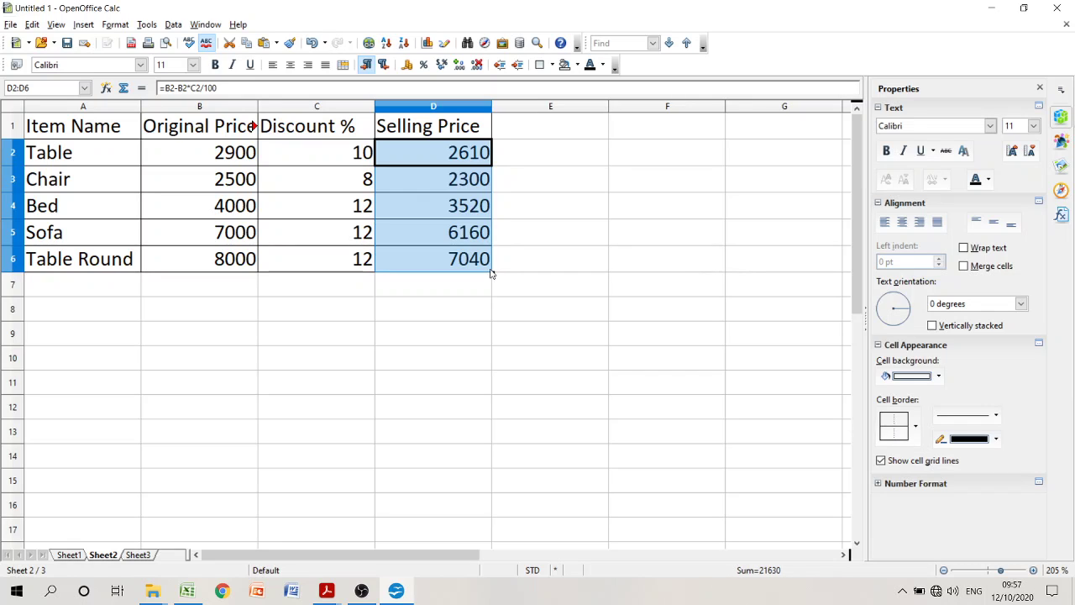
left_click(203, 161)
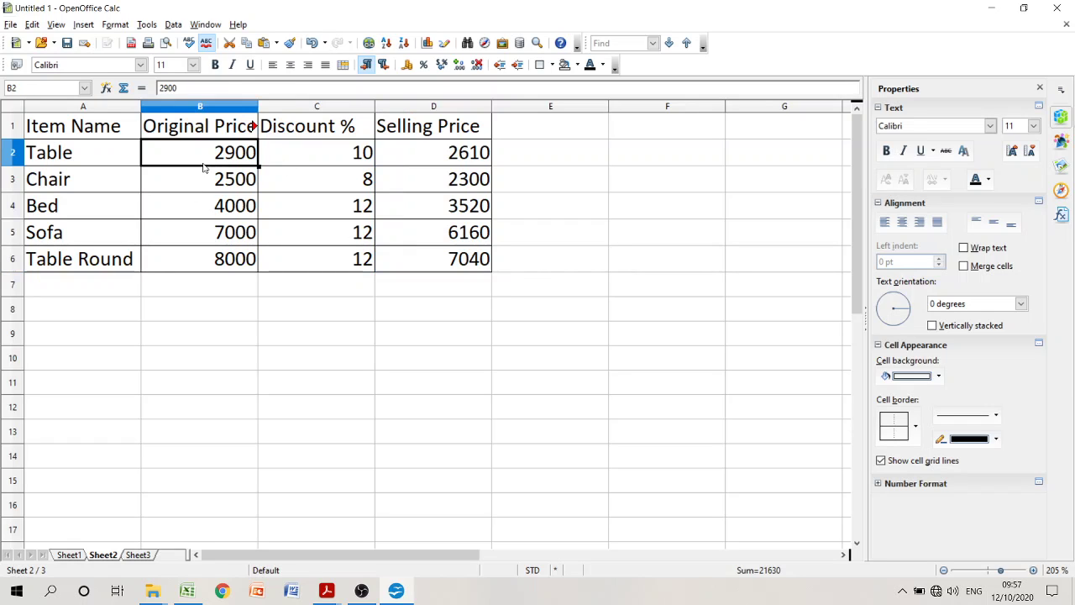
left_click(363, 152)
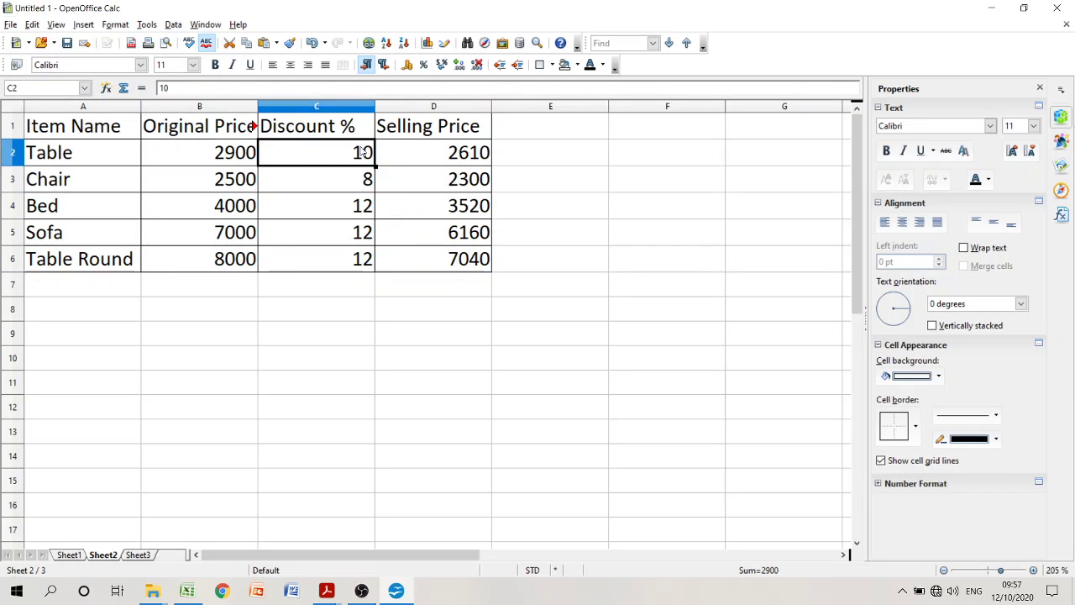
left_click(443, 160)
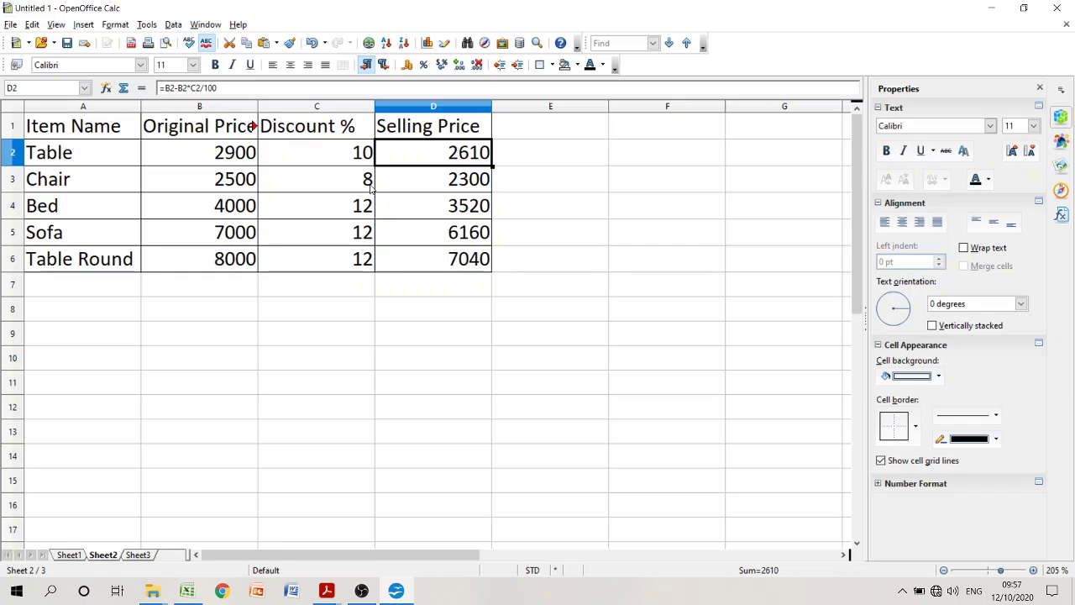
left_click(443, 186)
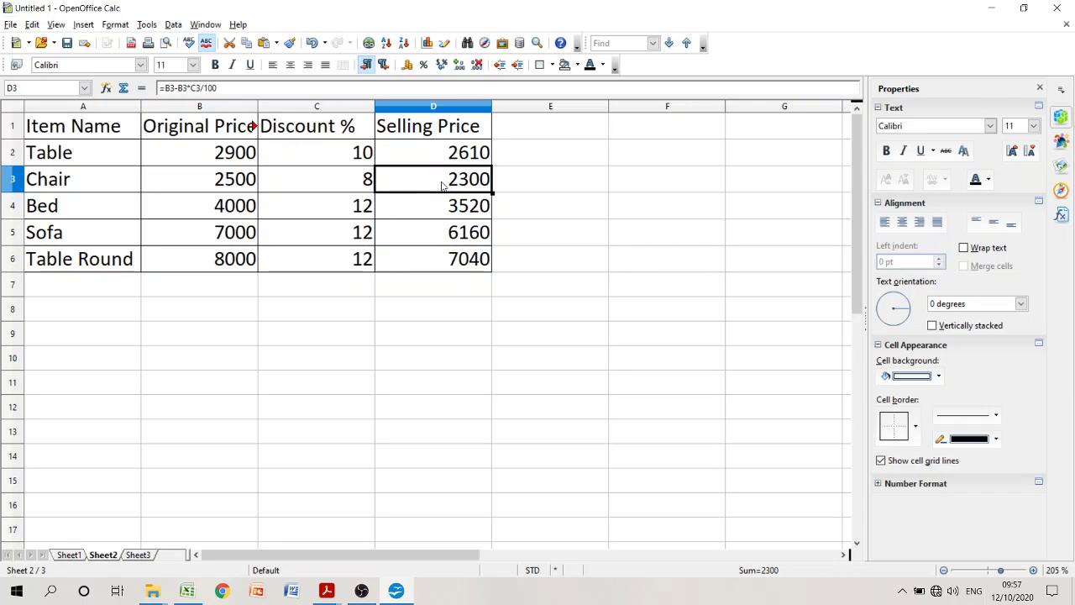